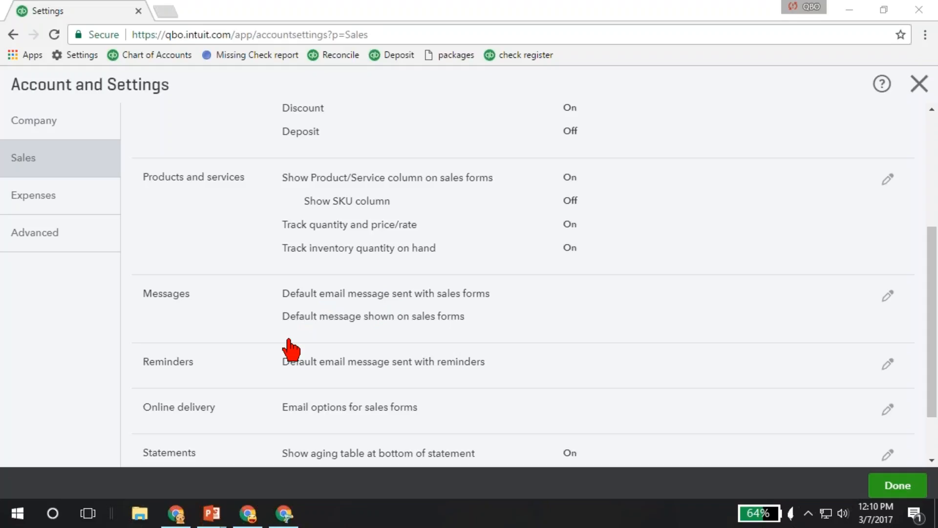
- Open the form look customization from the Sales settings and create a new invoice style
{"action": "scroll", "coordinate": [292, 349], "scroll_direction": "up", "scroll_amount": 4}
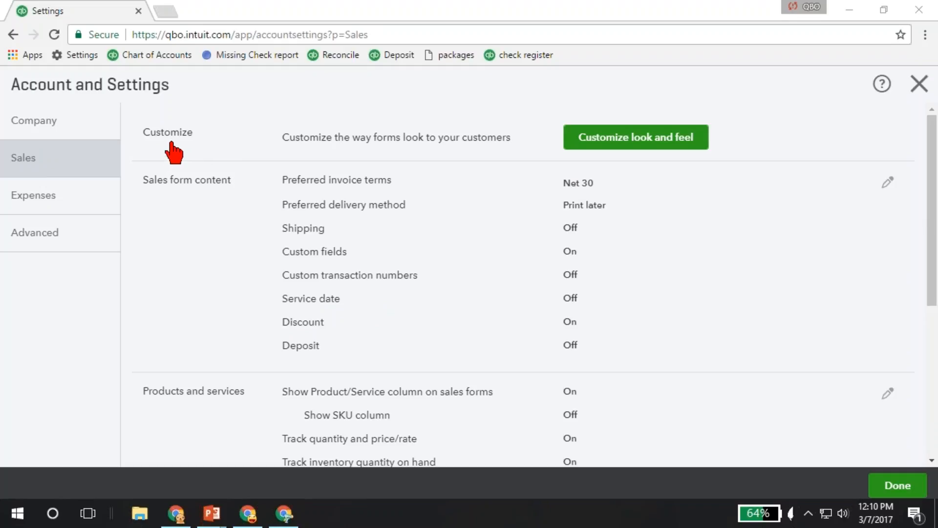
{"action": "left_click", "coordinate": [659, 147]}
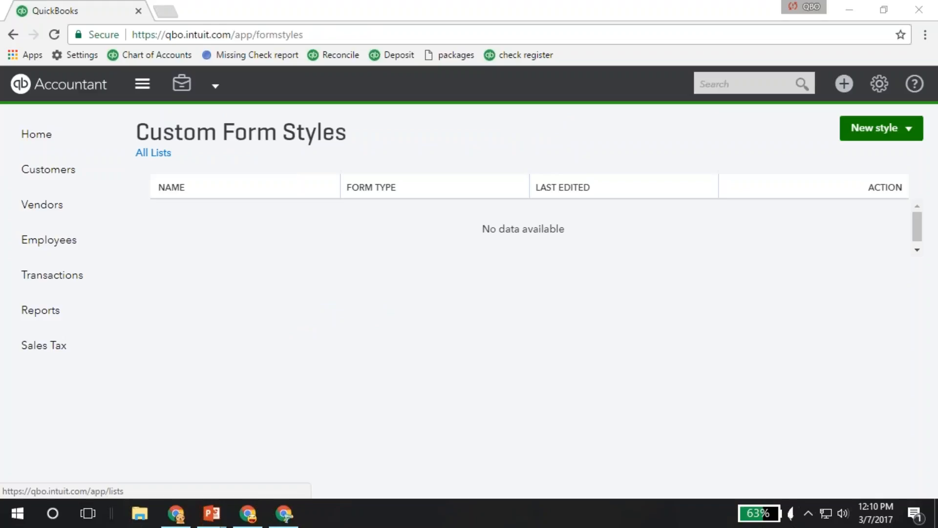
{"action": "left_click", "coordinate": [860, 133]}
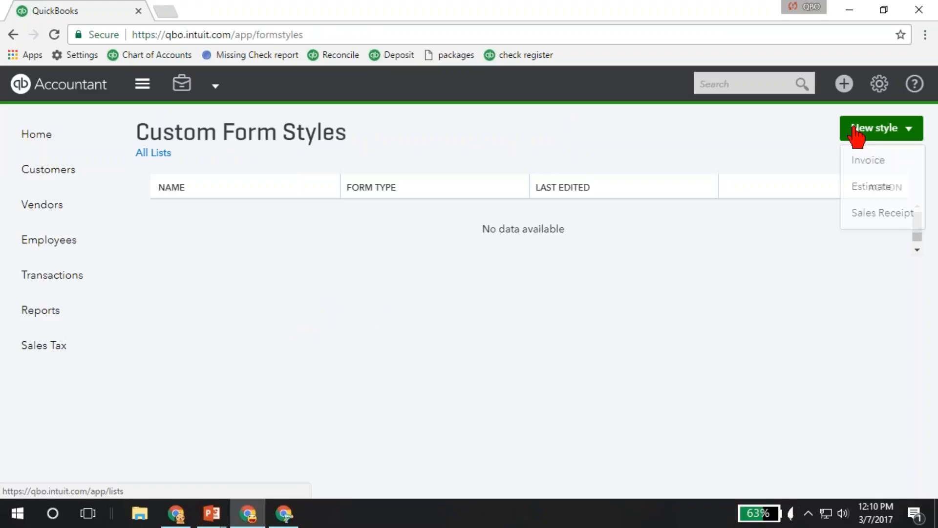
{"action": "left_click", "coordinate": [879, 165]}
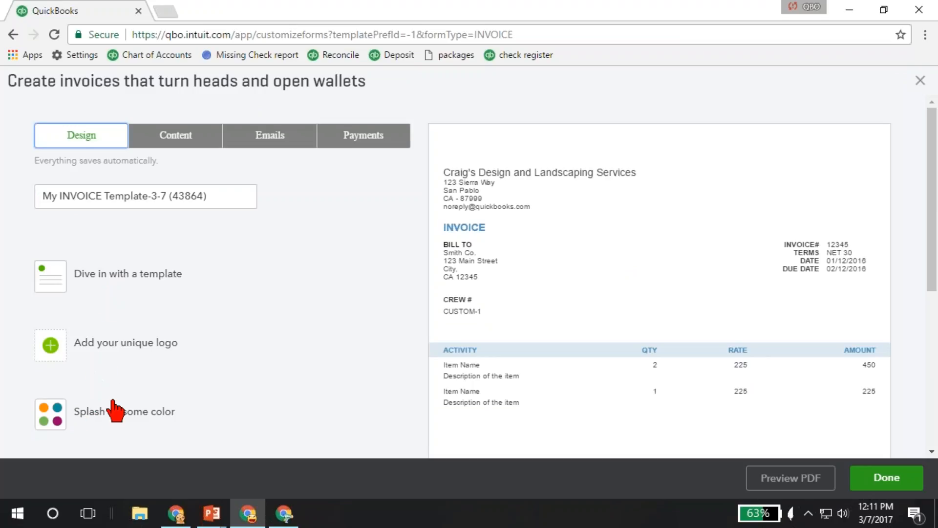
- Examine the new invoice template's design, content, standard email and online payment options
{"action": "scroll", "coordinate": [116, 410], "scroll_direction": "down", "scroll_amount": 4}
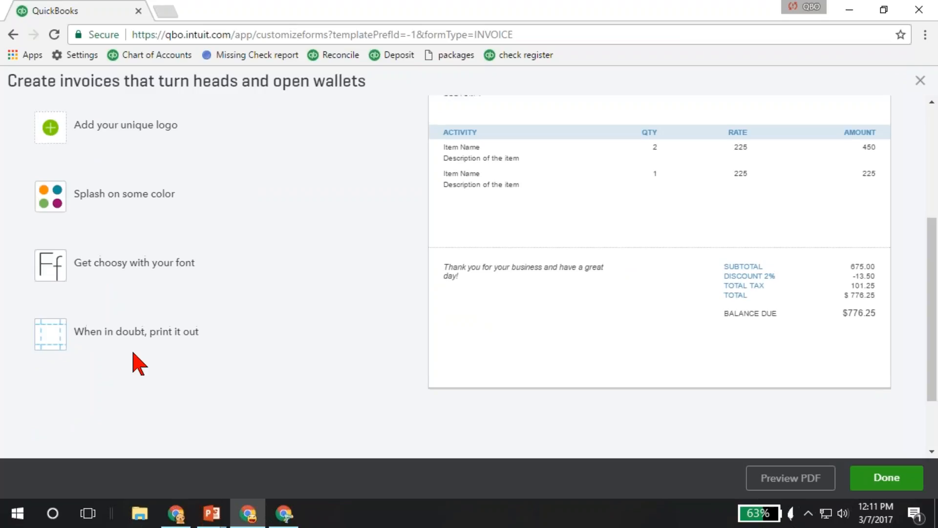
{"action": "scroll", "coordinate": [132, 353], "scroll_direction": "up", "scroll_amount": 4}
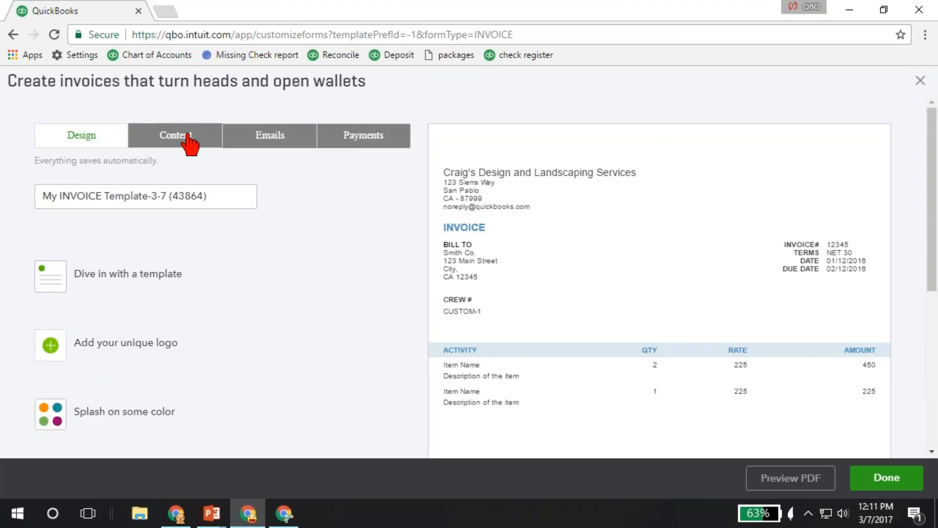
{"action": "left_click", "coordinate": [188, 142]}
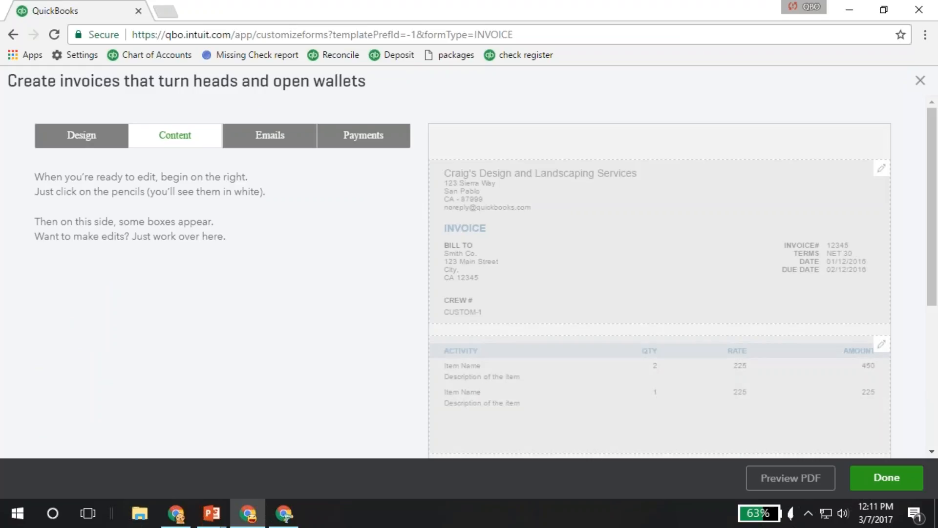
{"action": "left_click", "coordinate": [270, 144]}
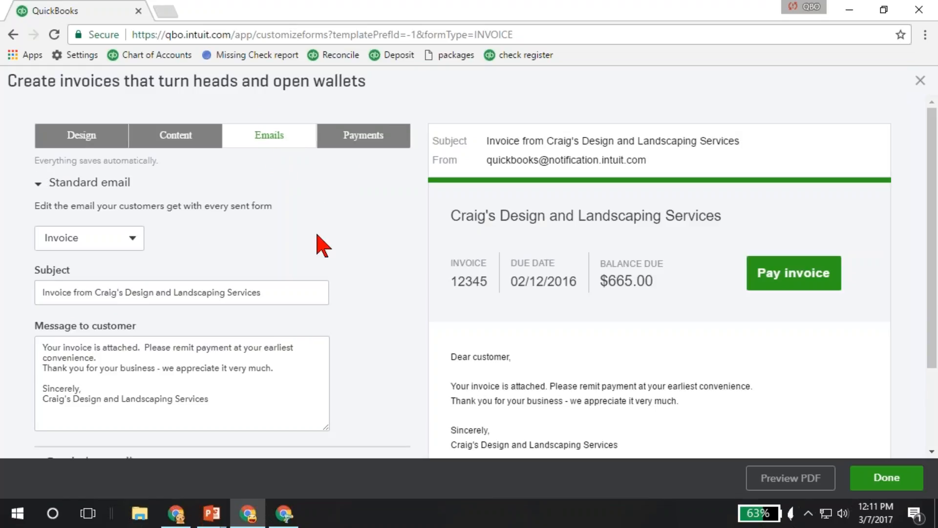
{"action": "left_click", "coordinate": [133, 239]}
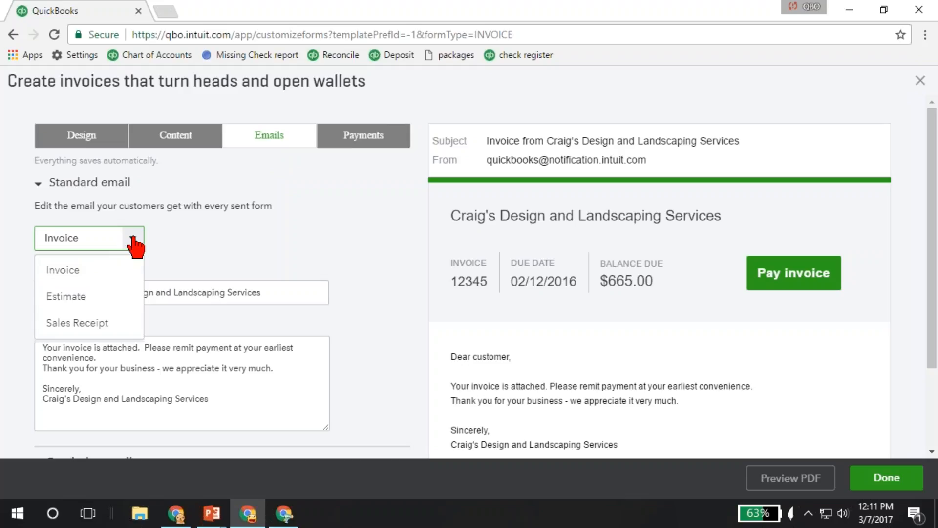
{"action": "left_click", "coordinate": [384, 247]}
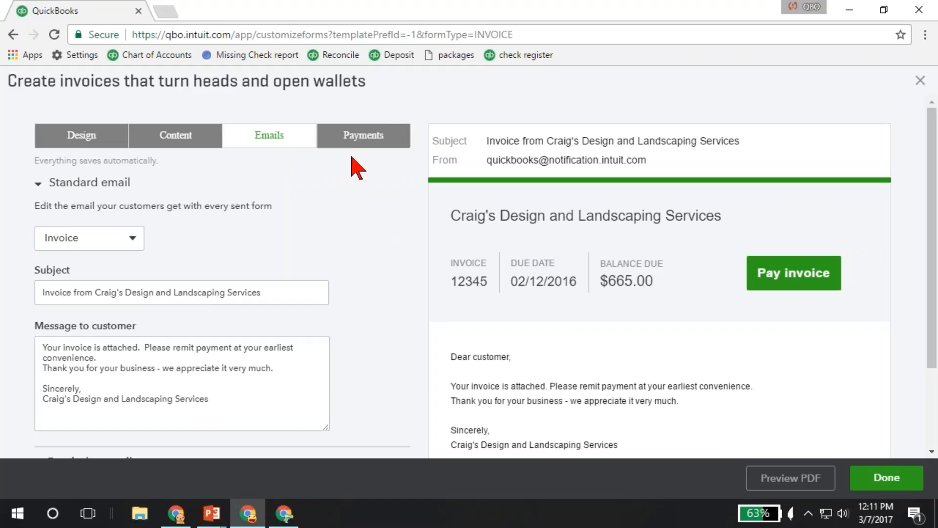
{"action": "left_click", "coordinate": [364, 141]}
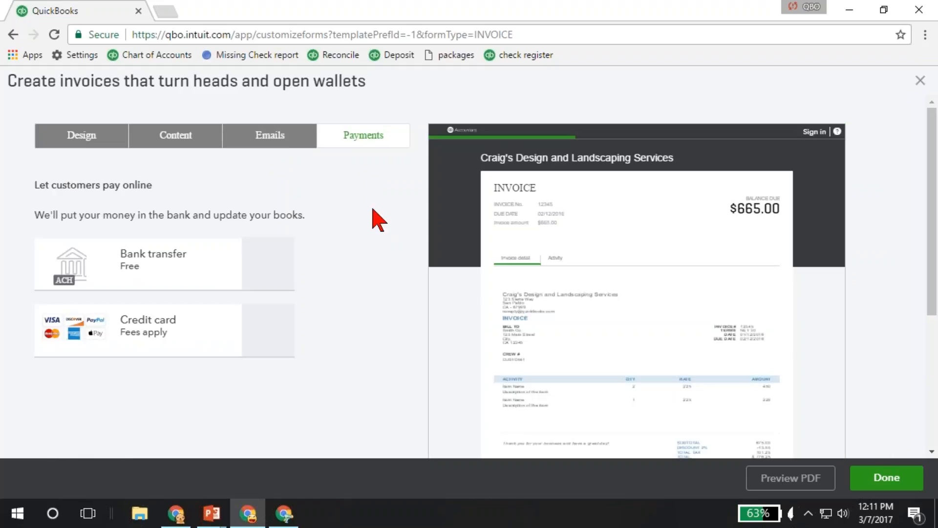
{"action": "scroll", "coordinate": [376, 223], "scroll_direction": "down", "scroll_amount": 1}
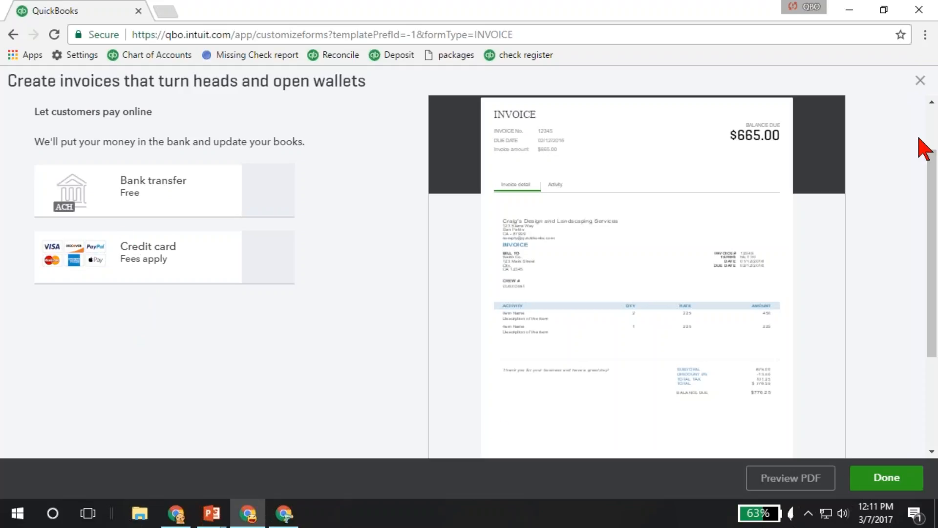
- Close the invoice template editor and return to the Sales section of Account and Settings
{"action": "left_click", "coordinate": [919, 89]}
{"action": "left_click", "coordinate": [356, 310]}
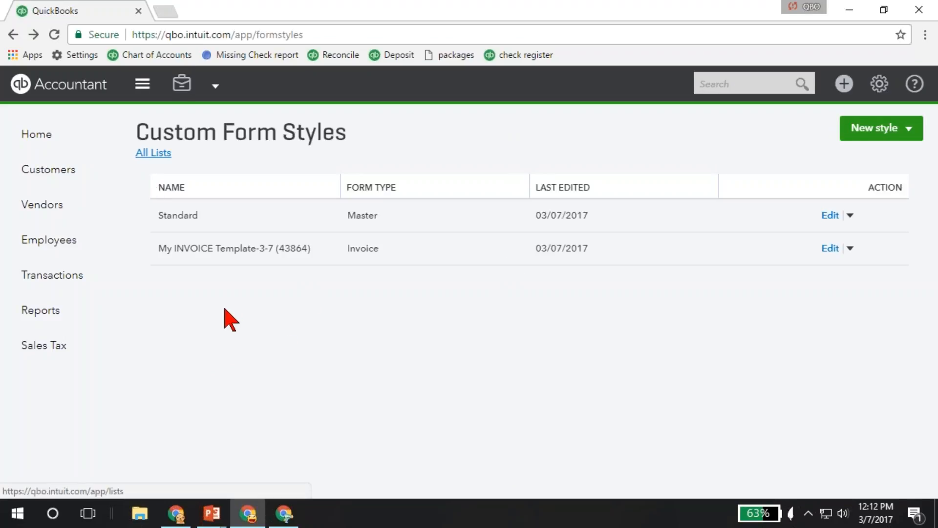
{"action": "left_click", "coordinate": [885, 87]}
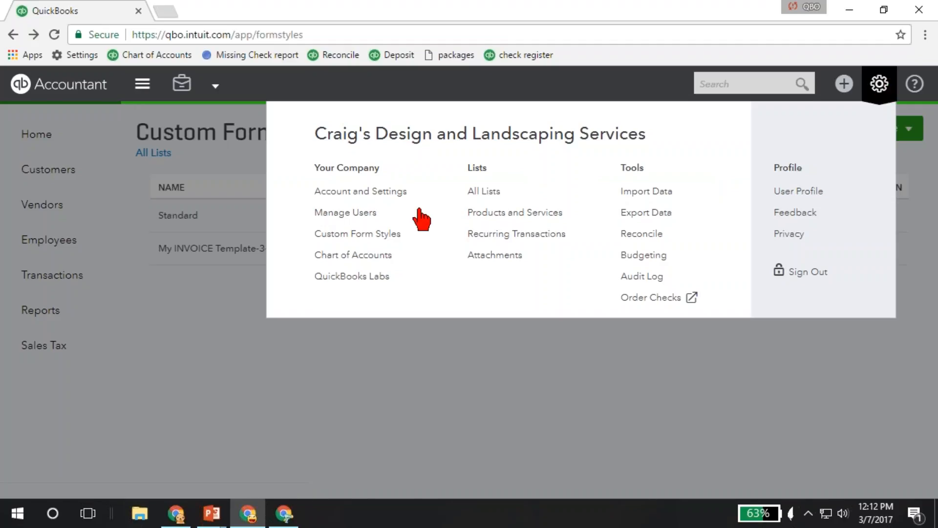
{"action": "left_click", "coordinate": [364, 196]}
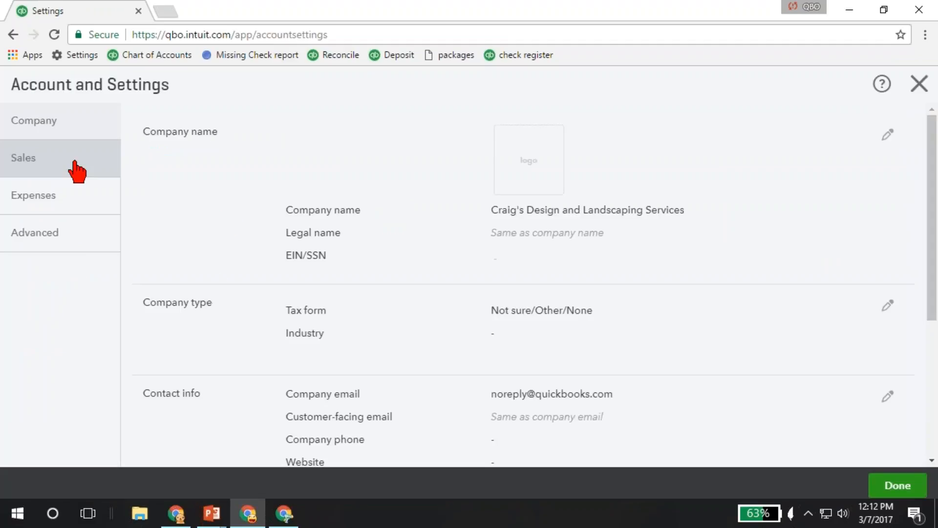
{"action": "left_click", "coordinate": [76, 171]}
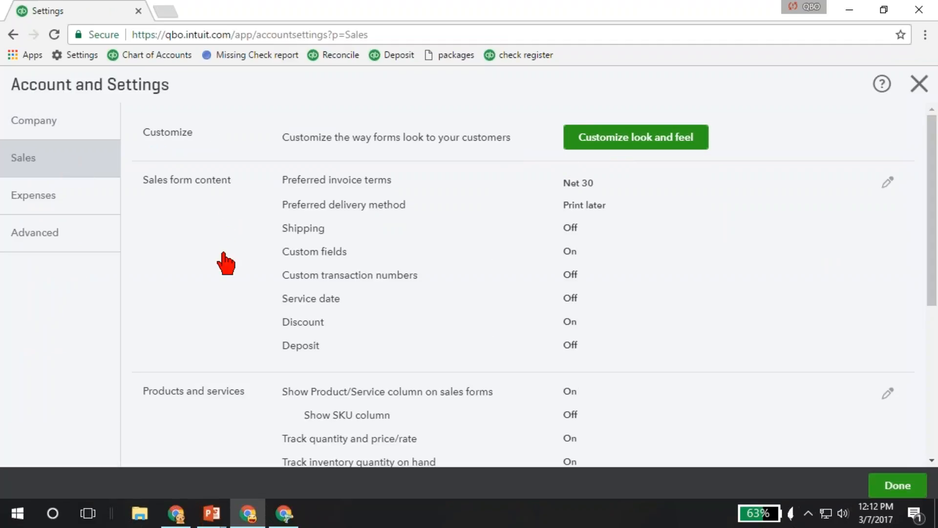
- Set the preferred invoice terms to Net 10 in the sales form content and review the delivery method choices
{"action": "left_click", "coordinate": [411, 230]}
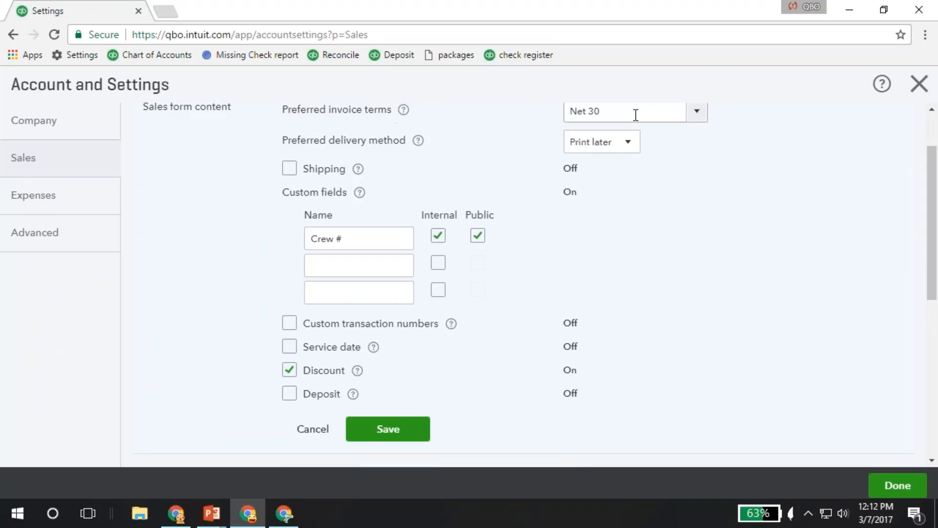
{"action": "left_click", "coordinate": [698, 117]}
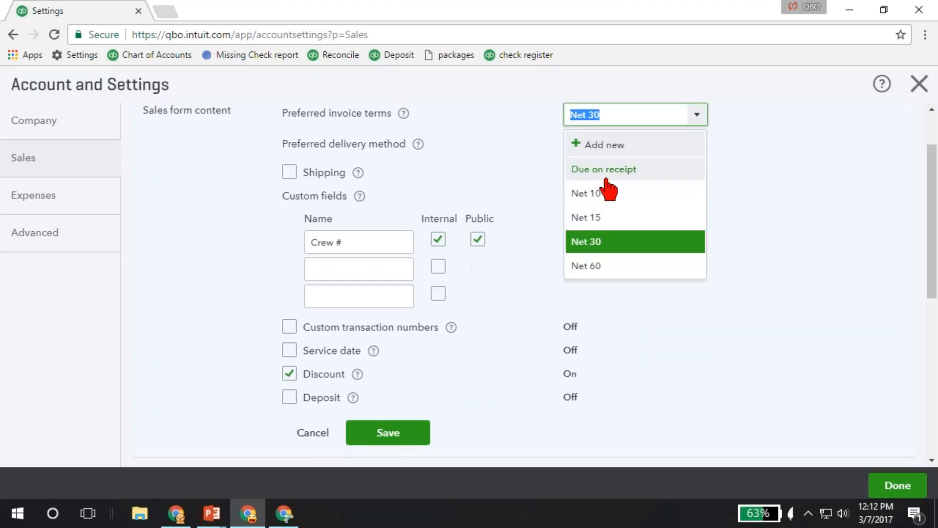
{"action": "left_click", "coordinate": [604, 192]}
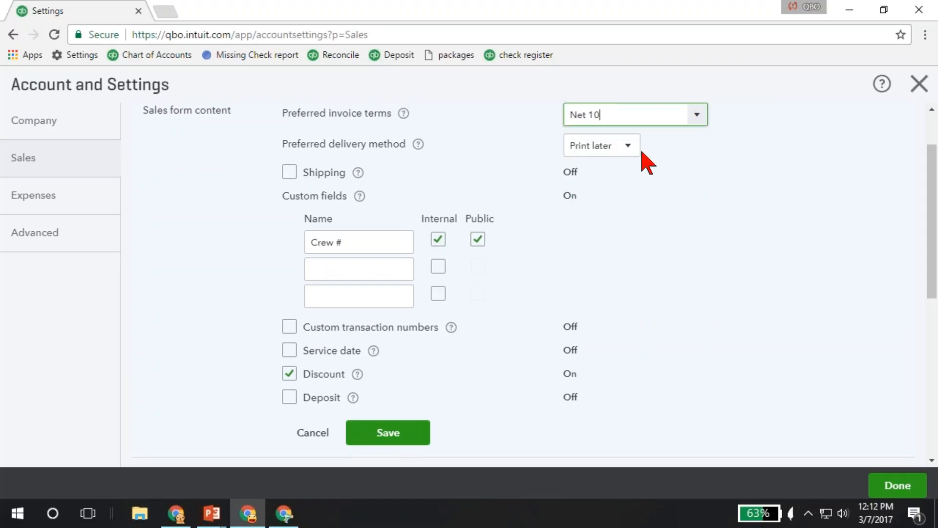
{"action": "left_click", "coordinate": [622, 147]}
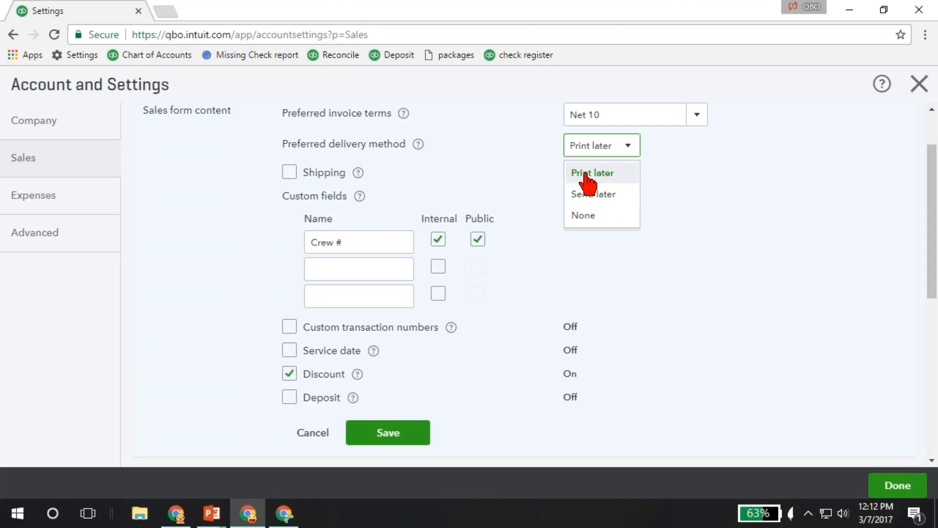
{"action": "left_click", "coordinate": [655, 207]}
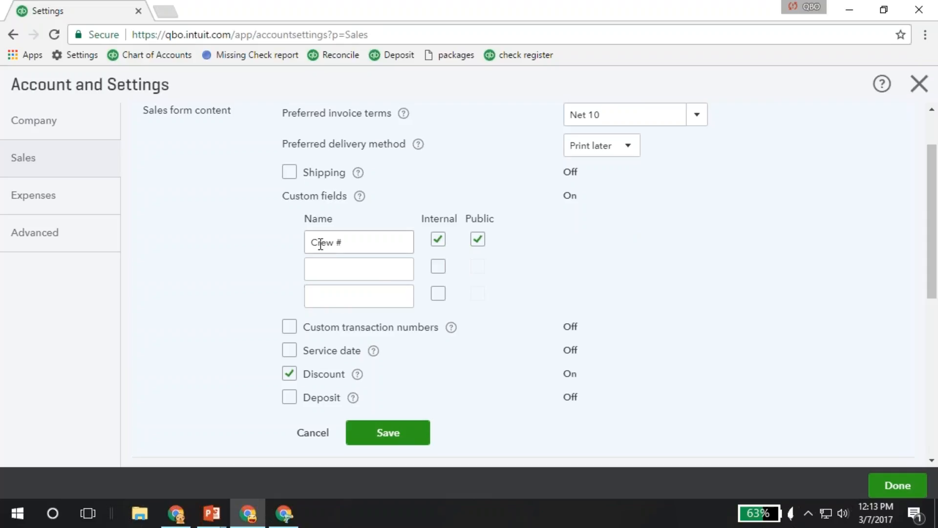
- Turn on custom transaction numbers and the service date for sales forms
{"action": "left_click_drag", "start_coordinate": [309, 242], "coordinate": [354, 240]}
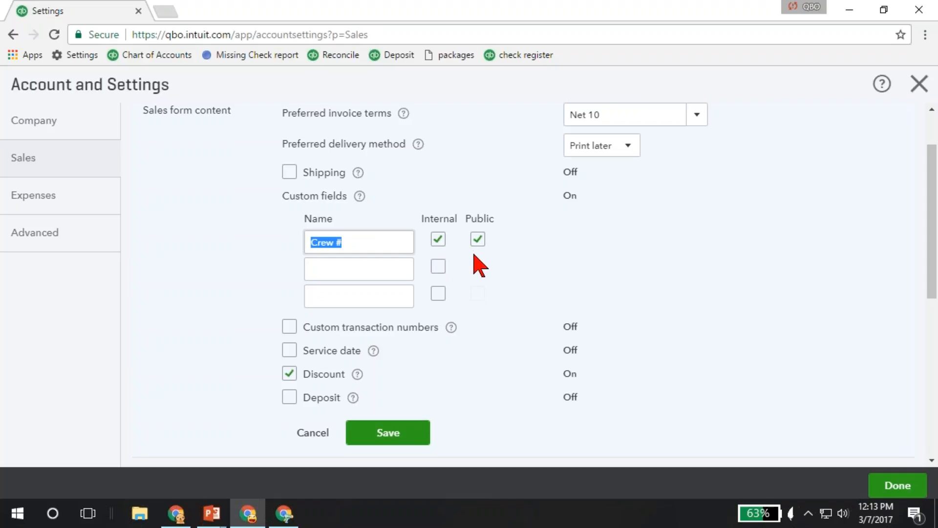
{"action": "scroll", "coordinate": [497, 260], "scroll_direction": "down", "scroll_amount": 1}
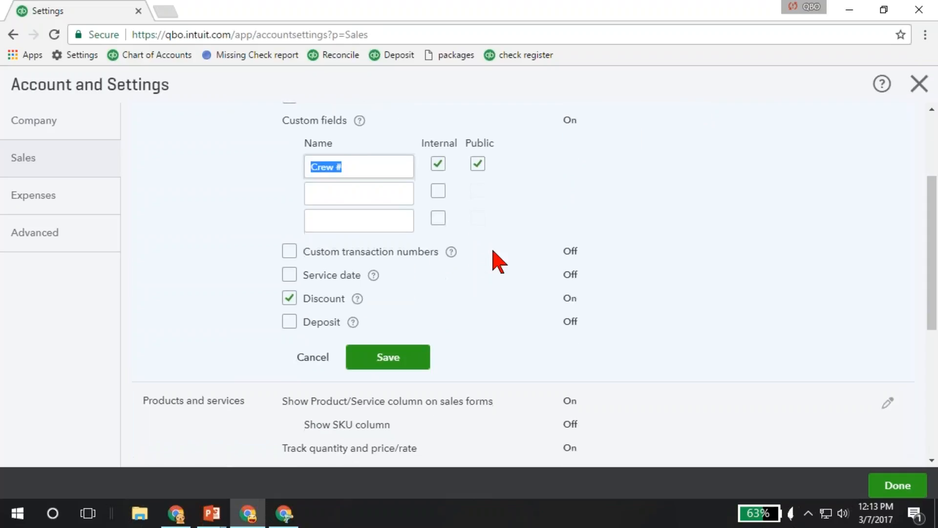
{"action": "scroll", "coordinate": [275, 195], "scroll_direction": "down", "scroll_amount": 1}
{"action": "left_click", "coordinate": [290, 181]}
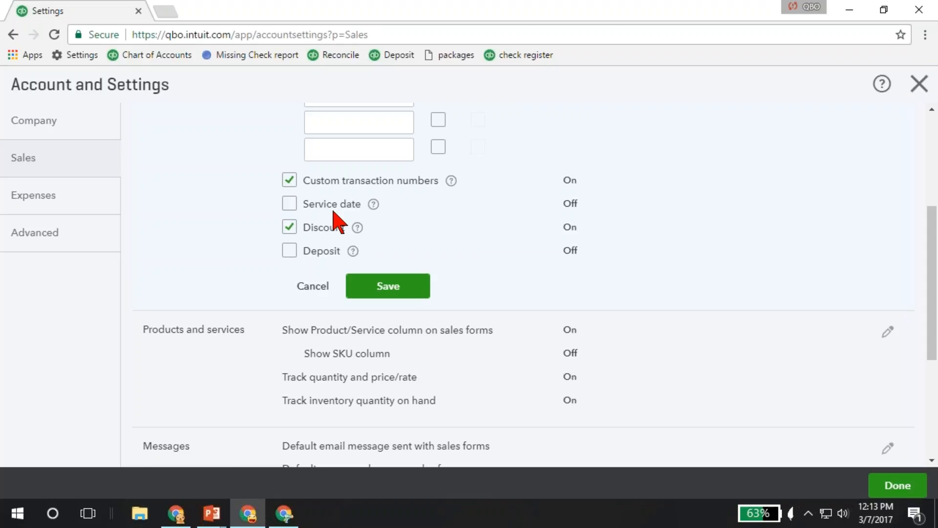
{"action": "left_click", "coordinate": [289, 205]}
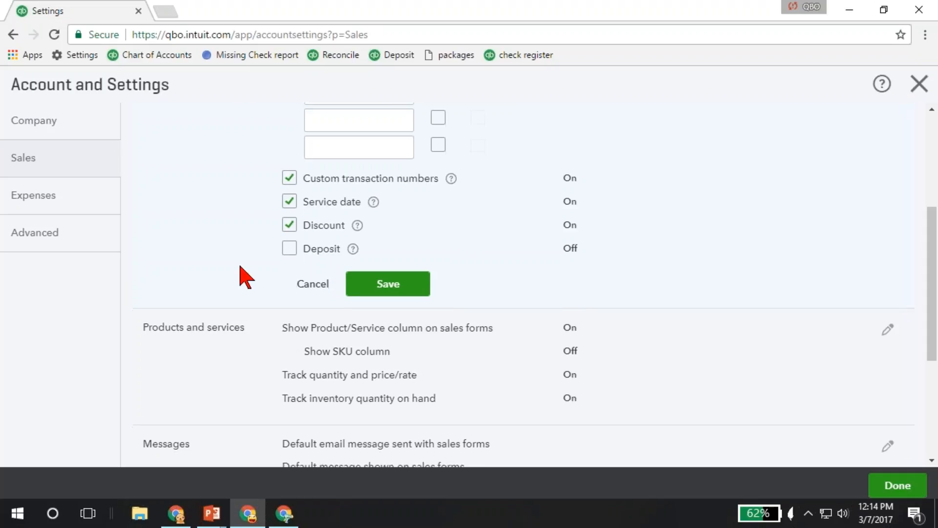
- Save the sales form content changes and open the Products and services settings for editing
{"action": "scroll", "coordinate": [224, 209], "scroll_direction": "down", "scroll_amount": 2}
{"action": "scroll", "coordinate": [225, 209], "scroll_direction": "down", "scroll_amount": 1}
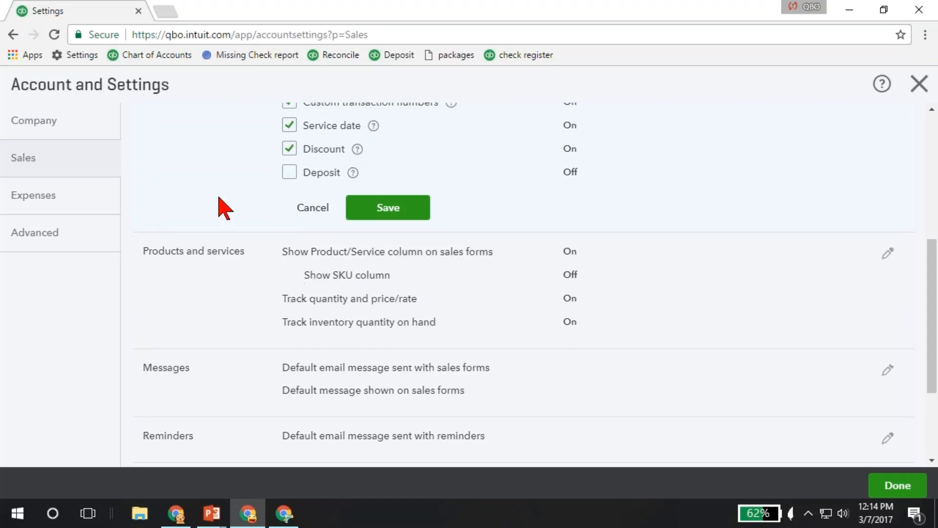
{"action": "scroll", "coordinate": [224, 210], "scroll_direction": "down", "scroll_amount": 2}
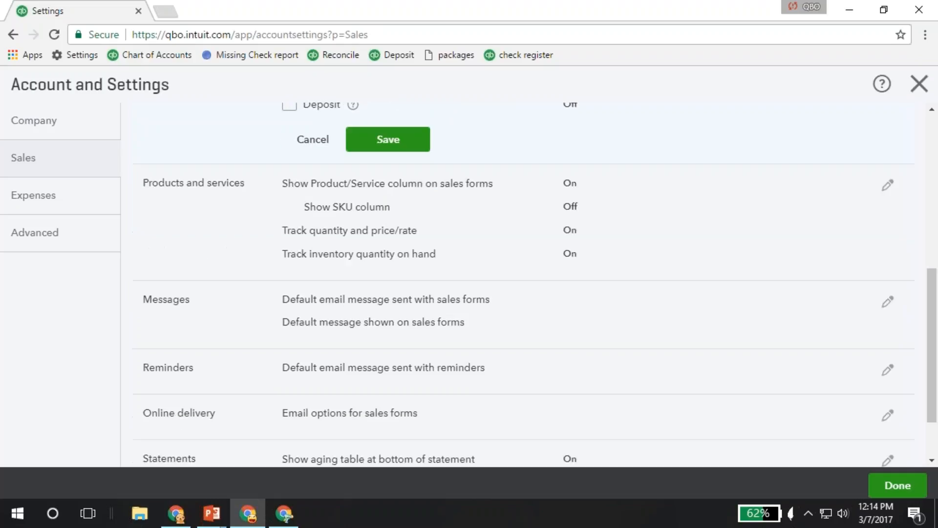
{"action": "left_click", "coordinate": [253, 217]}
{"action": "key", "text": "Return"}
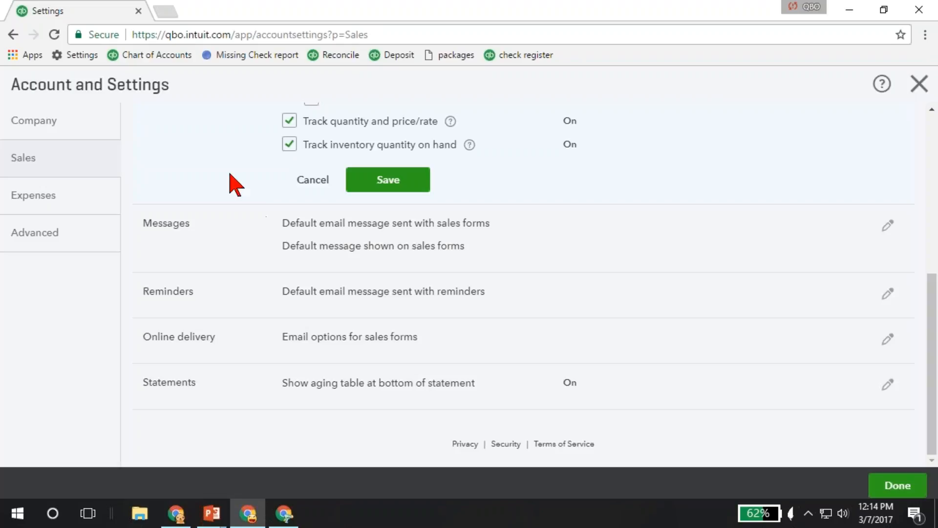
{"action": "scroll", "coordinate": [234, 184], "scroll_direction": "up", "scroll_amount": 3}
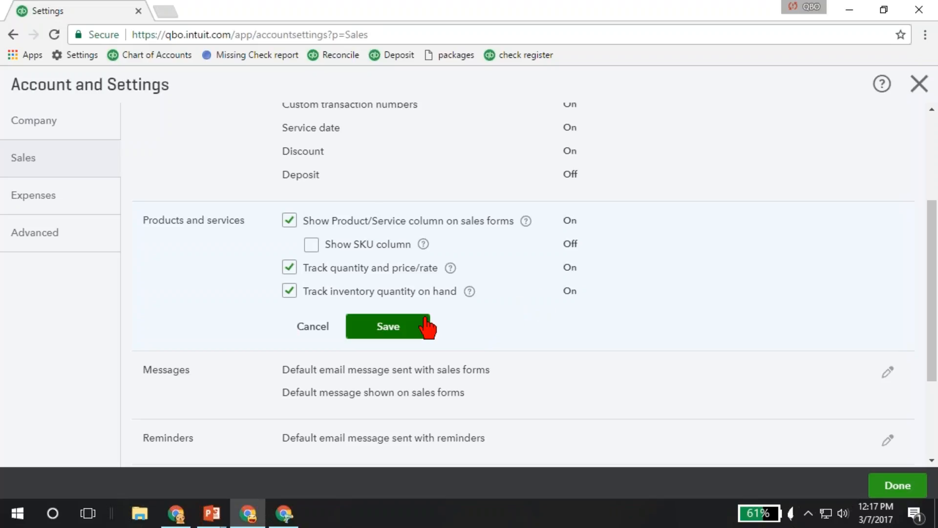
- Open the Messages settings and examine the greeting, sales form choices, email text, copy options and default message on sales forms
{"action": "scroll", "coordinate": [426, 317], "scroll_direction": "down", "scroll_amount": 1}
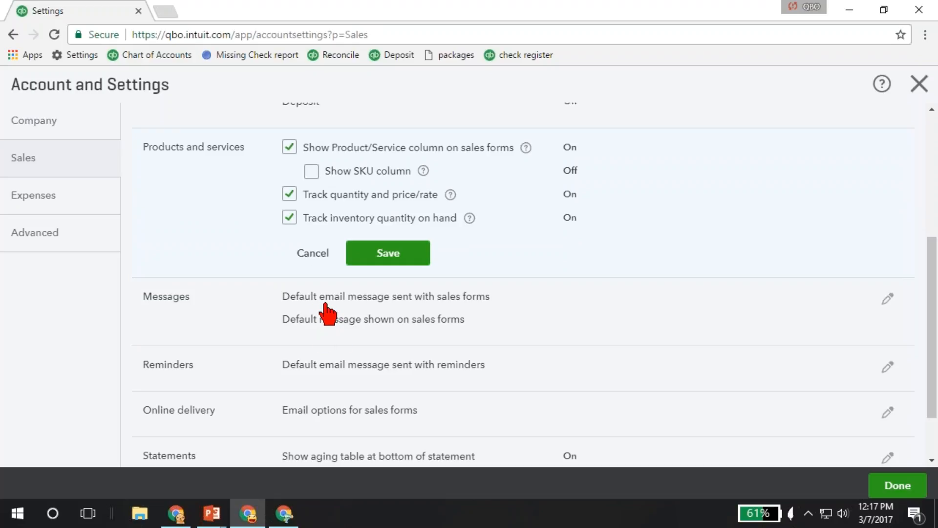
{"action": "scroll", "coordinate": [326, 313], "scroll_direction": "down", "scroll_amount": 2}
{"action": "left_click", "coordinate": [325, 251]}
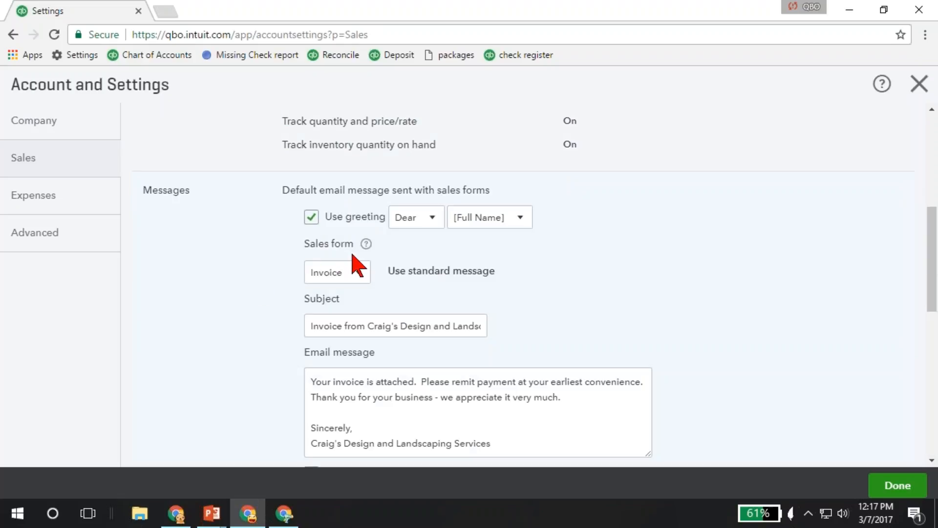
{"action": "left_click", "coordinate": [358, 273]}
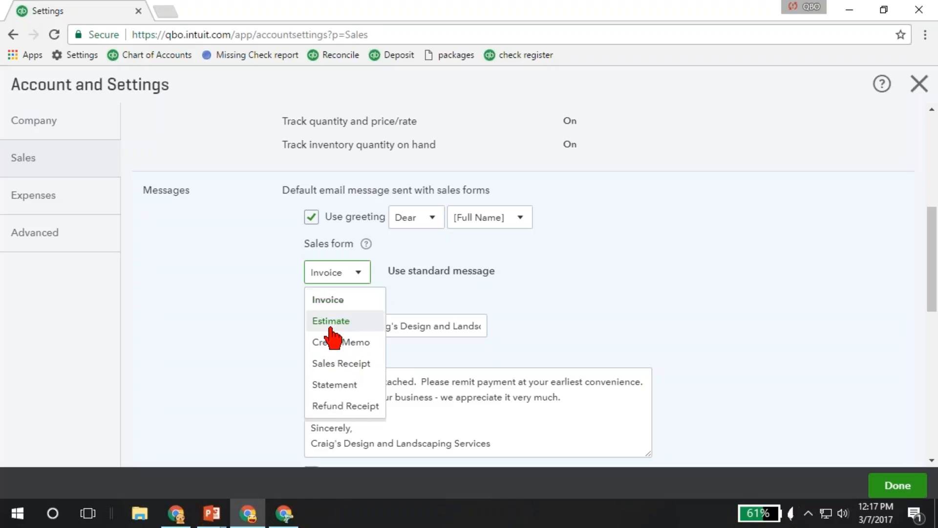
{"action": "left_click", "coordinate": [295, 362]}
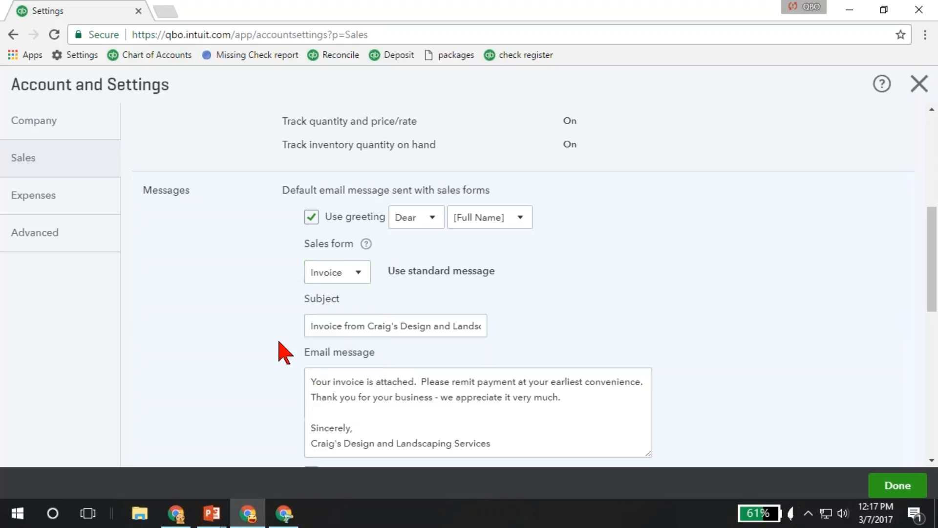
{"action": "scroll", "coordinate": [278, 336], "scroll_direction": "down", "scroll_amount": 1}
{"action": "scroll", "coordinate": [279, 323], "scroll_direction": "down", "scroll_amount": 3}
{"action": "scroll", "coordinate": [264, 294], "scroll_direction": "down", "scroll_amount": 5}
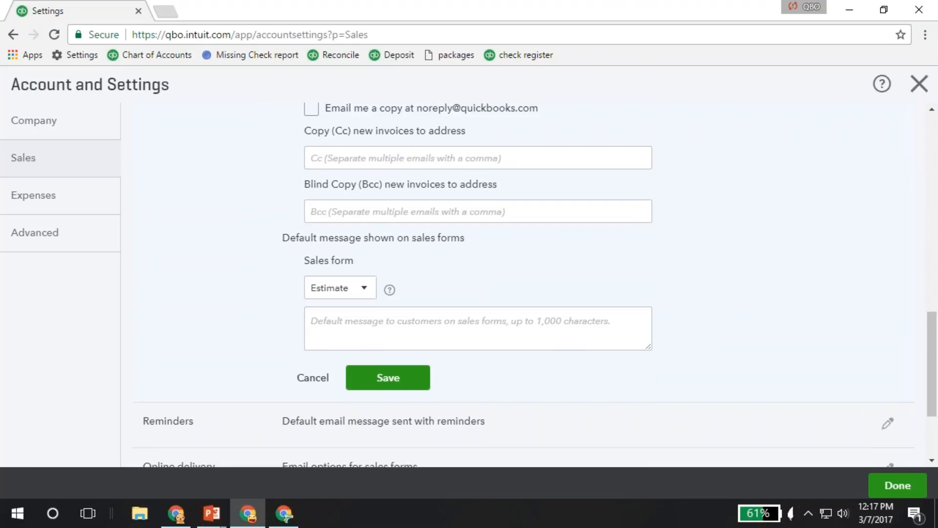
{"action": "scroll", "coordinate": [308, 200], "scroll_direction": "up", "scroll_amount": 2}
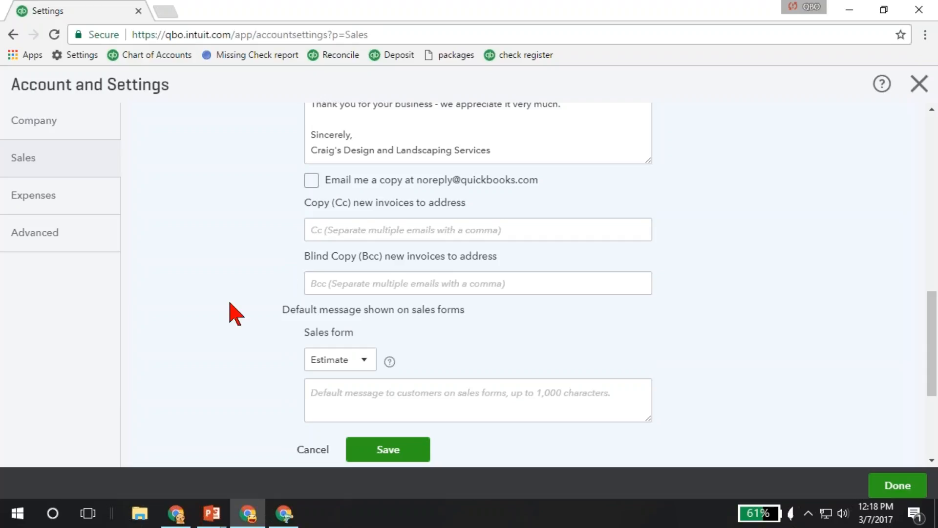
- Set the email option for invoices to HTML email in the Online delivery settings and save the change while opening the Statements settings
{"action": "scroll", "coordinate": [236, 313], "scroll_direction": "down", "scroll_amount": 2}
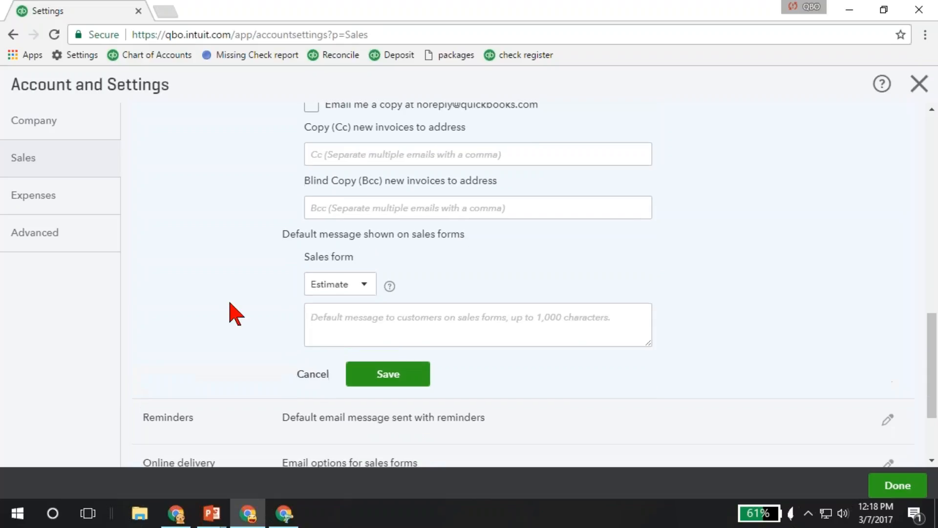
{"action": "scroll", "coordinate": [236, 313], "scroll_direction": "down", "scroll_amount": 3}
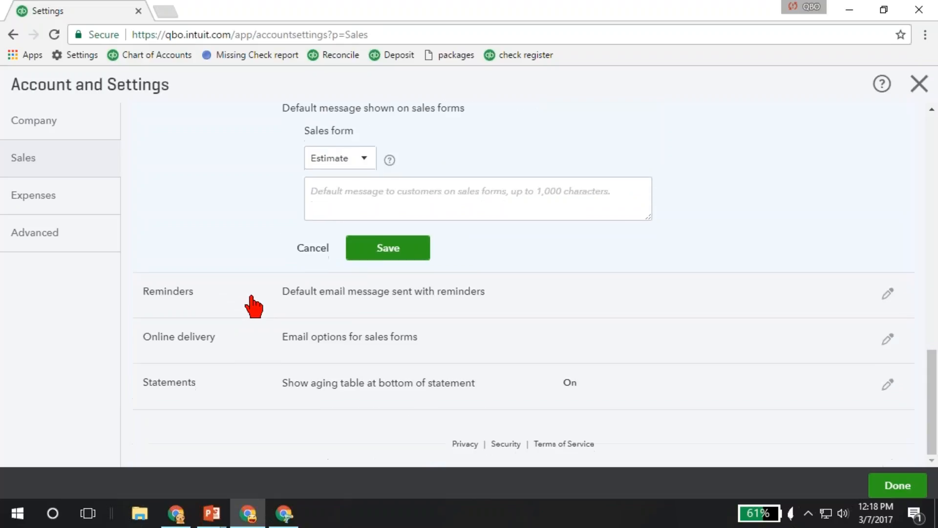
{"action": "left_click", "coordinate": [254, 337]}
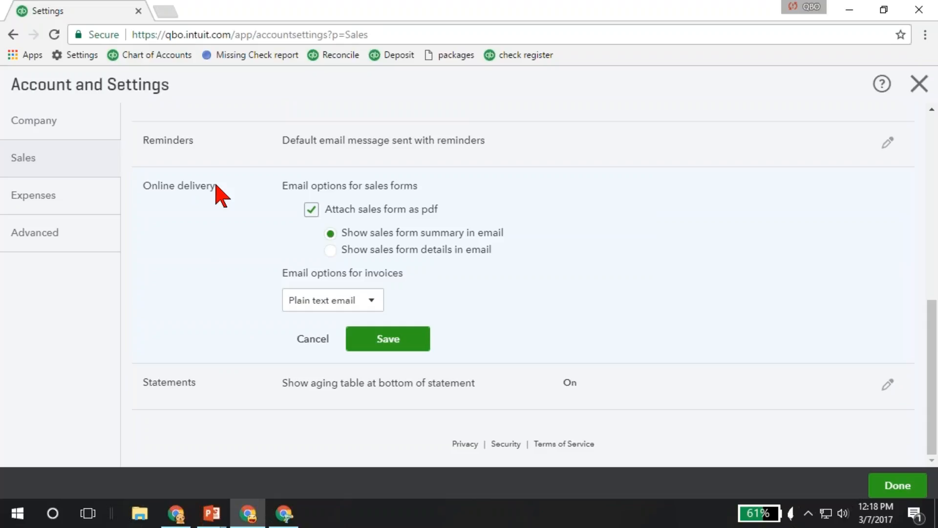
{"action": "left_click", "coordinate": [344, 302]}
{"action": "left_click", "coordinate": [344, 350]}
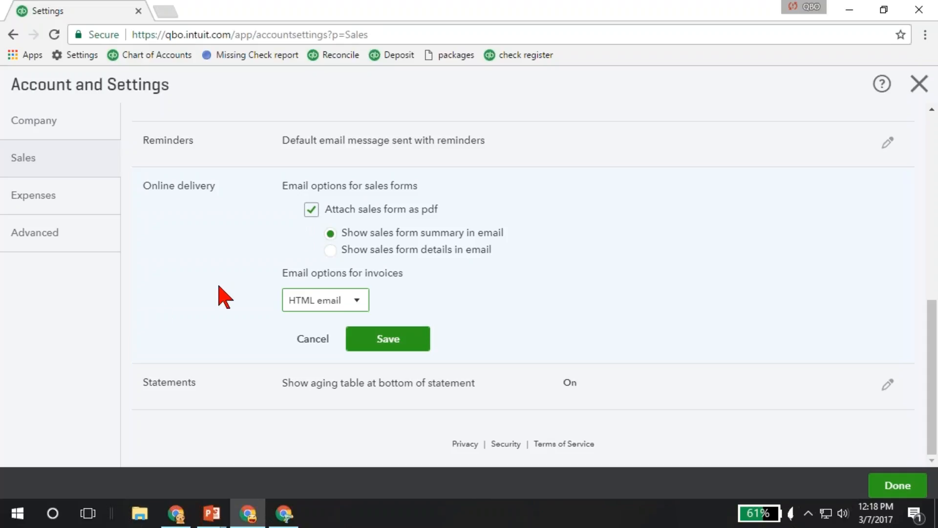
{"action": "left_click", "coordinate": [235, 386]}
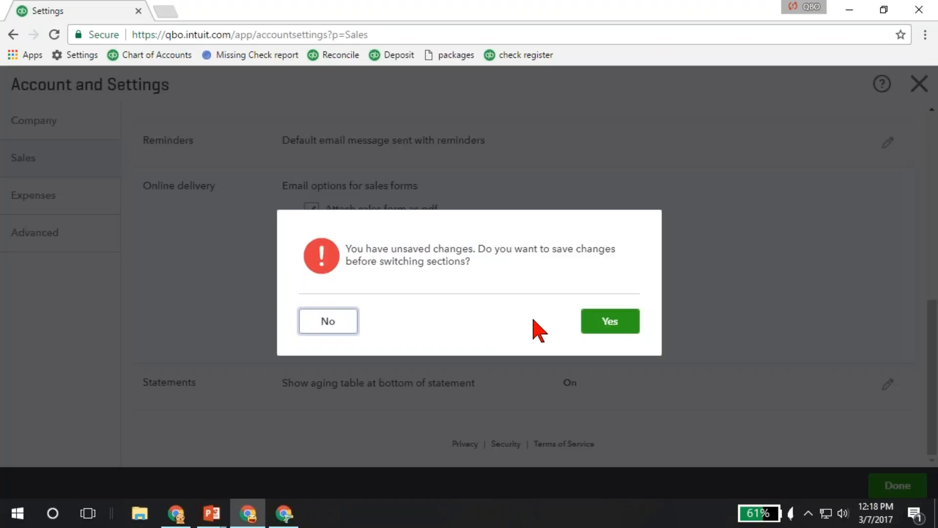
{"action": "left_click", "coordinate": [579, 329]}
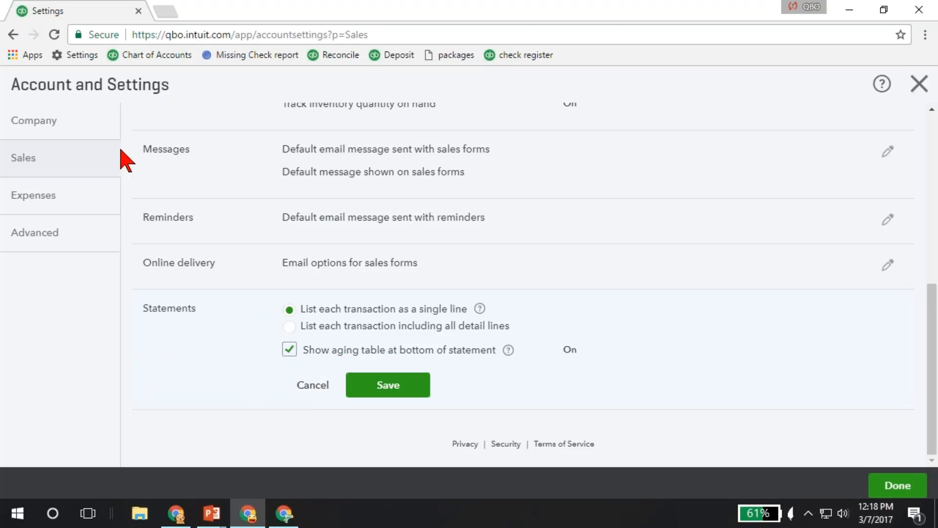
- Open the Bills and expenses section of the Expenses settings for editing
{"action": "left_click", "coordinate": [83, 204]}
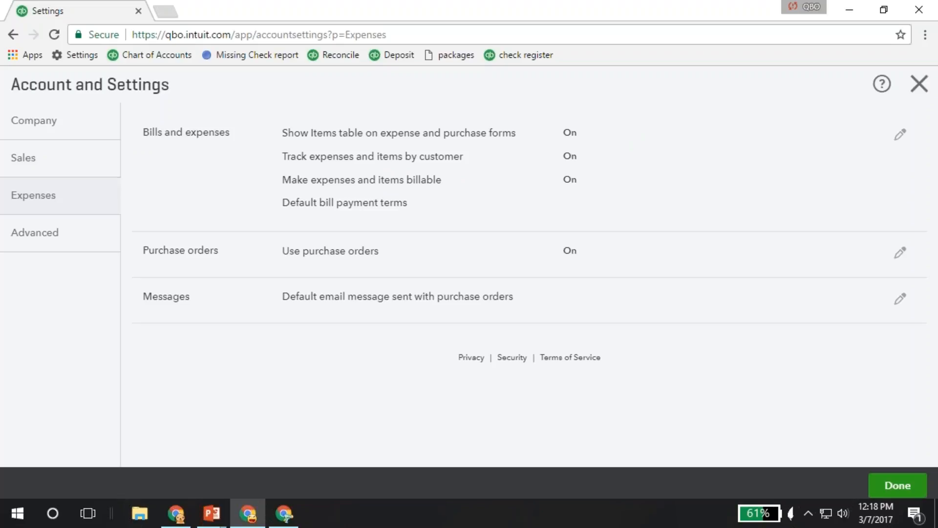
{"action": "left_click", "coordinate": [226, 189]}
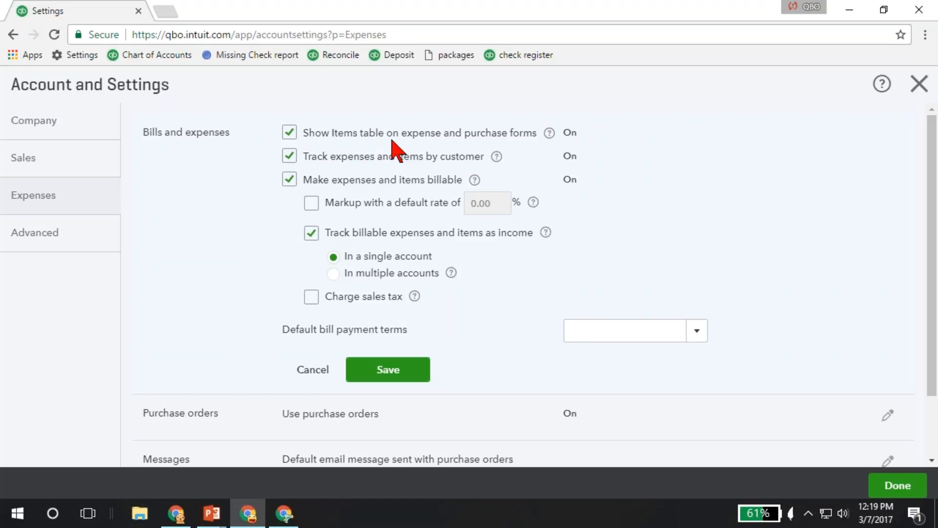
- Duplicate the settings page in a second browser tab and start a new check there
{"action": "right_click", "coordinate": [55, 11]}
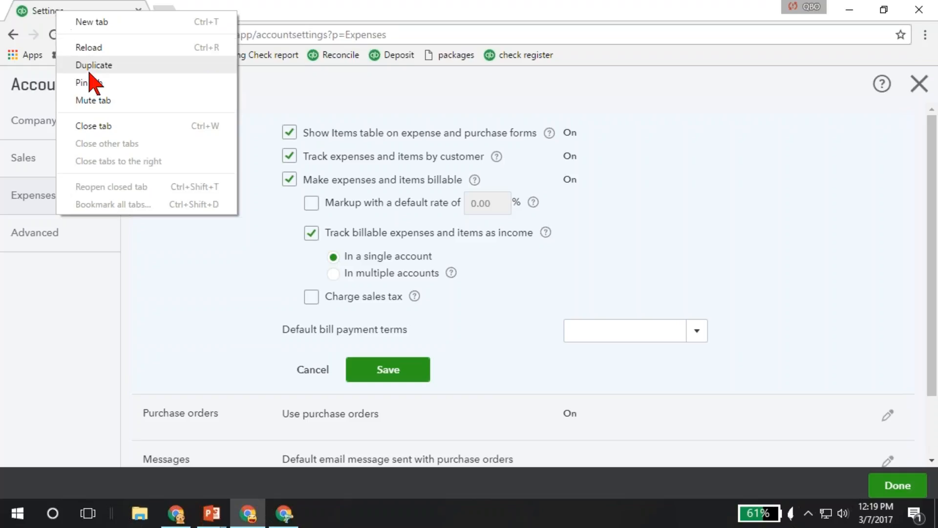
{"action": "key", "text": "Escape"}
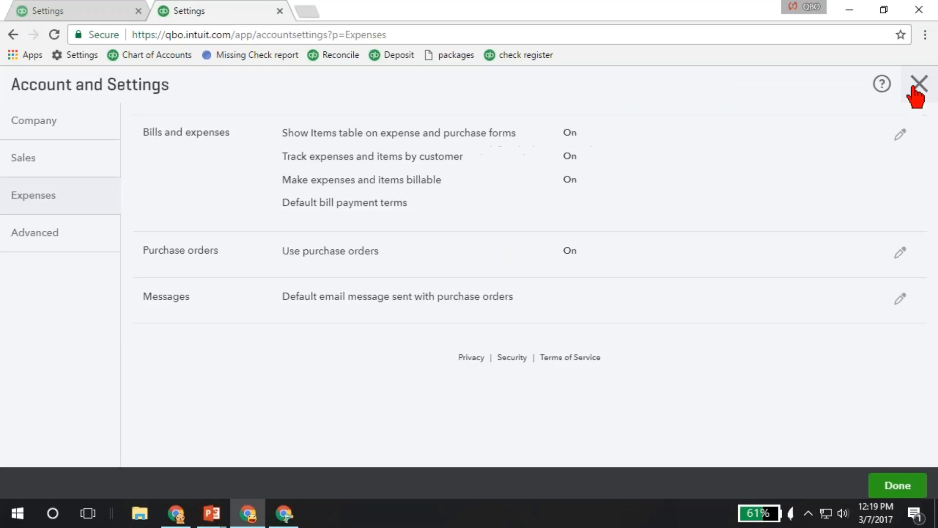
{"action": "left_click", "coordinate": [919, 84]}
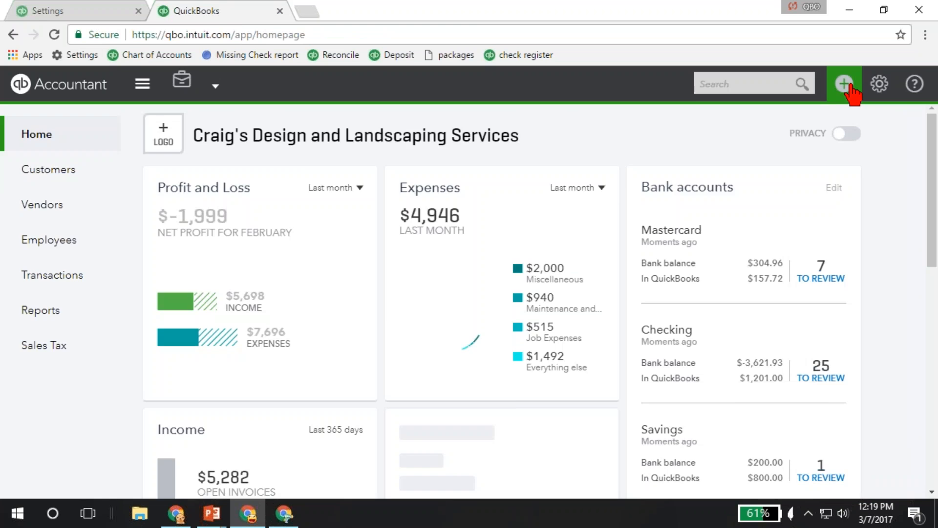
{"action": "left_click", "coordinate": [846, 85]}
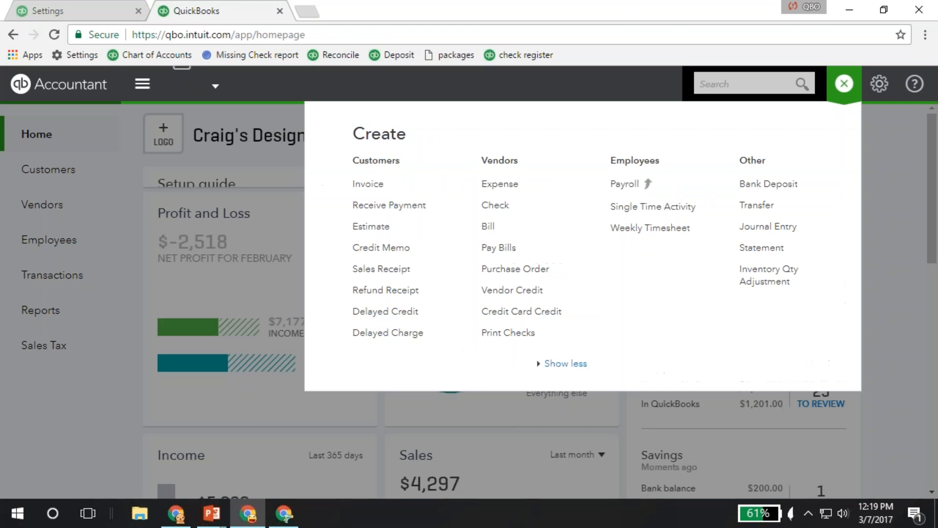
{"action": "left_click", "coordinate": [495, 204]}
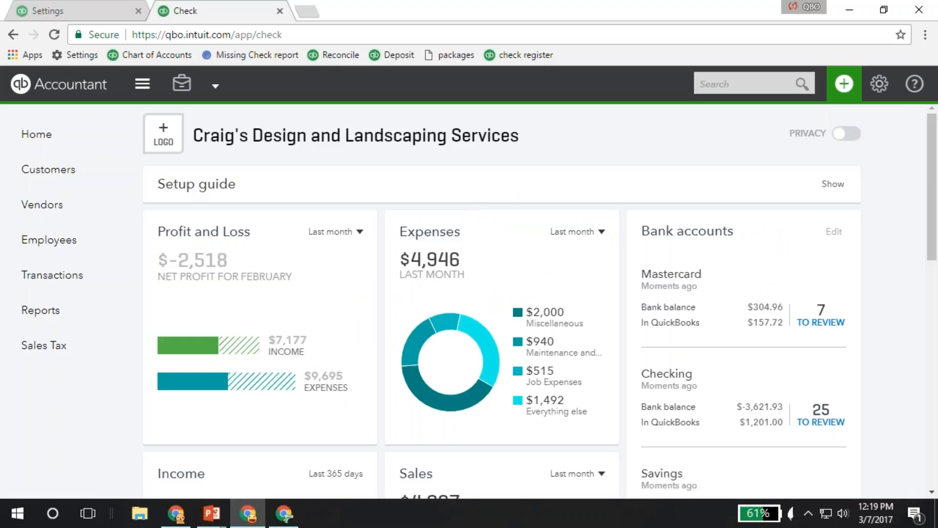
- Expand the check's Item details and compare its account and item lines with the Bills and expenses settings
{"action": "scroll", "coordinate": [150, 281], "scroll_direction": "down", "scroll_amount": 1}
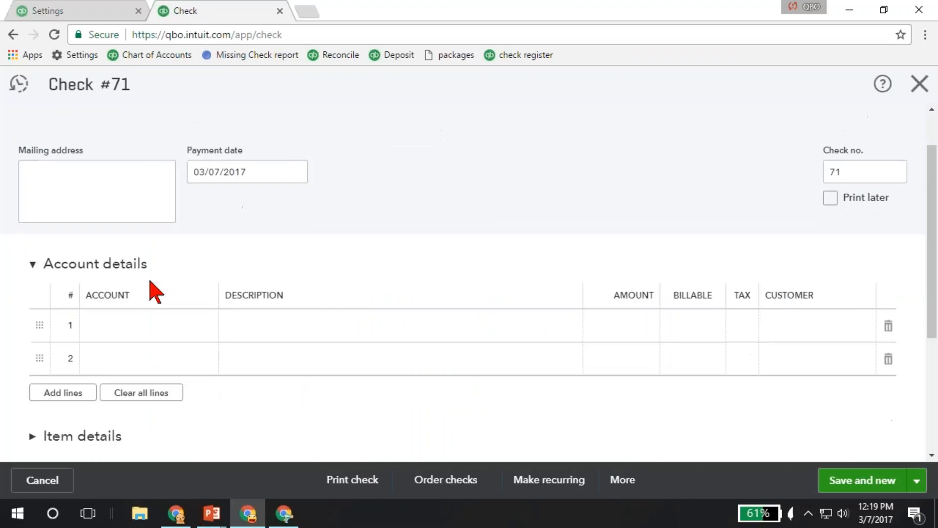
{"action": "scroll", "coordinate": [149, 289], "scroll_direction": "down", "scroll_amount": 2}
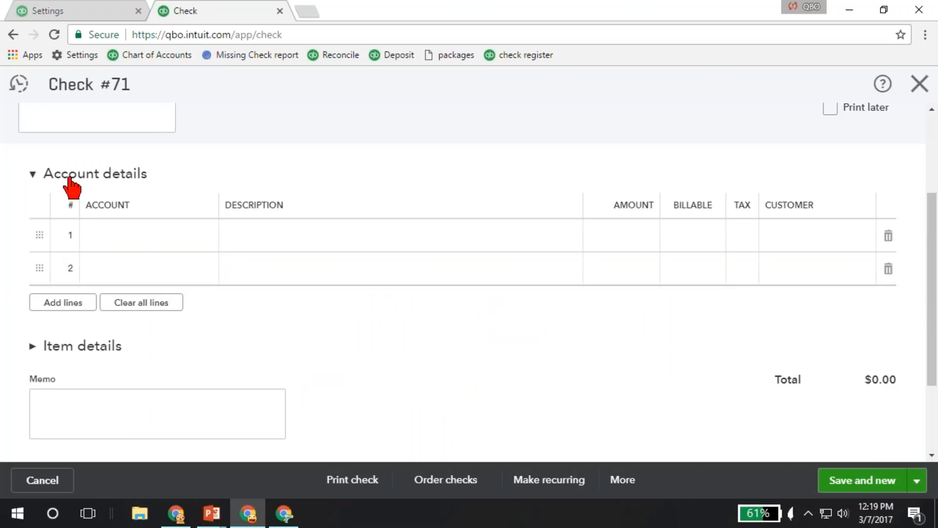
{"action": "left_click", "coordinate": [70, 348]}
{"action": "scroll", "coordinate": [126, 350], "scroll_direction": "down", "scroll_amount": 3}
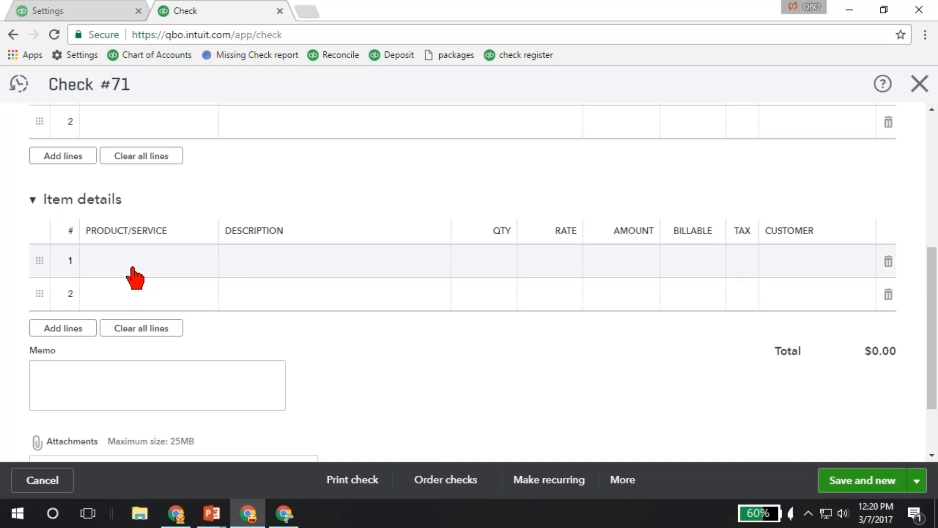
{"action": "scroll", "coordinate": [131, 274], "scroll_direction": "up", "scroll_amount": 3}
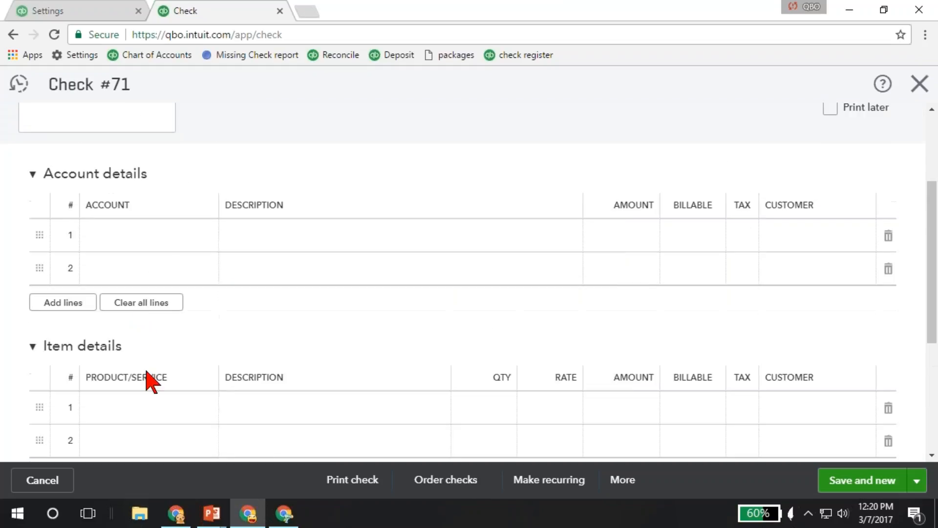
{"action": "left_click", "coordinate": [78, 15]}
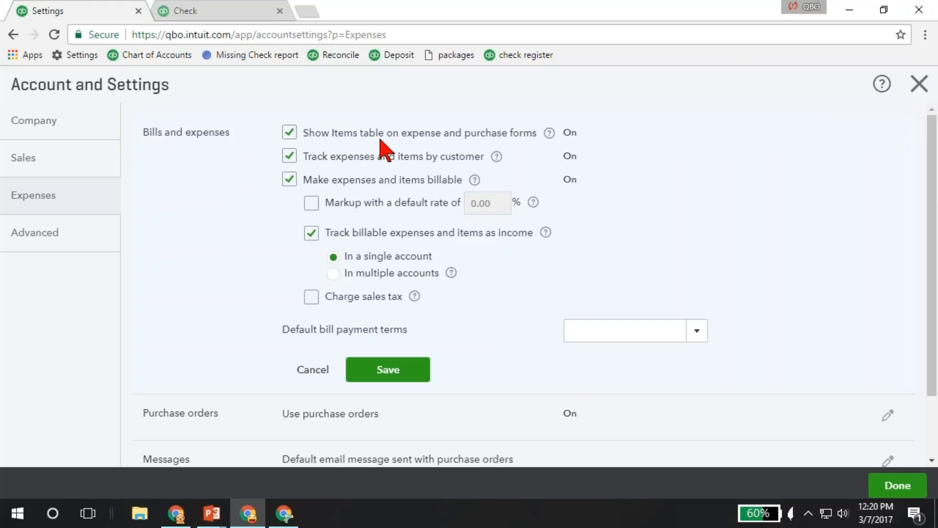
{"action": "left_click", "coordinate": [215, 12]}
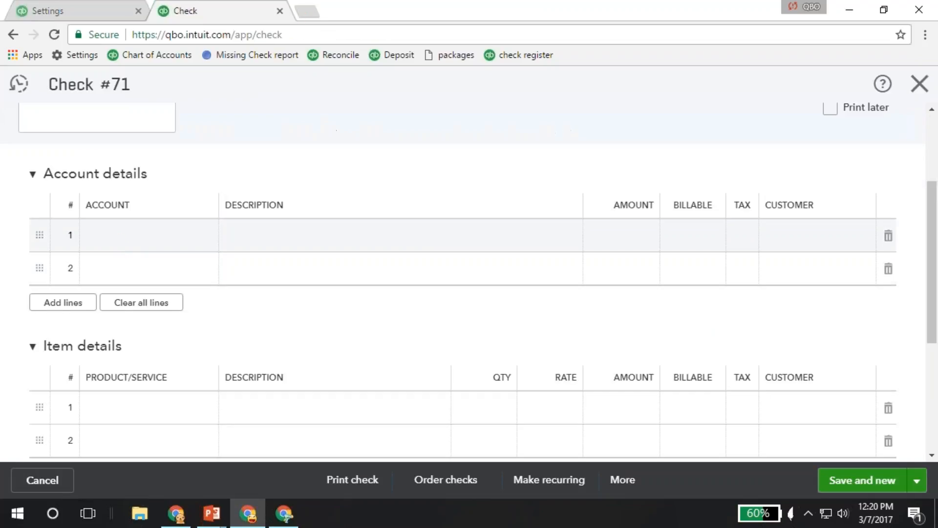
{"action": "left_click", "coordinate": [166, 244]}
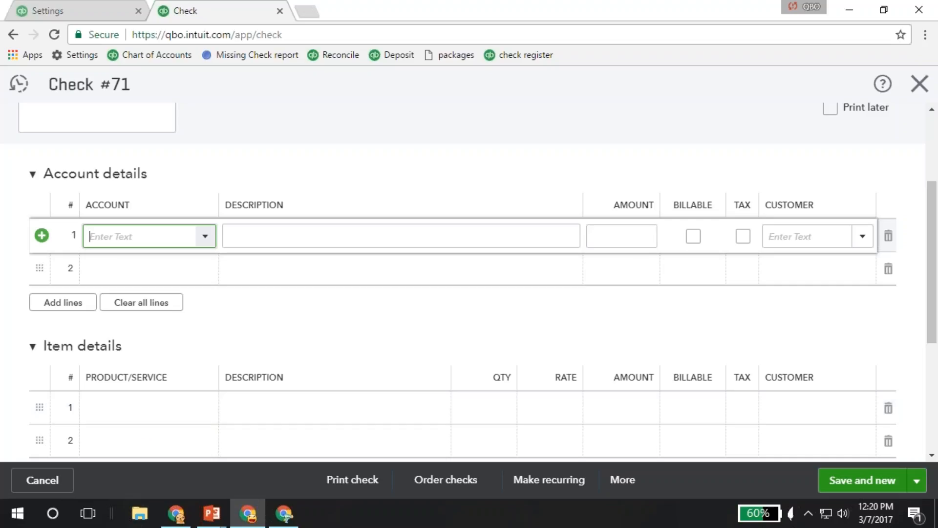
- Return to the Expenses settings and examine the purchase order options, custom fields and default message
{"action": "left_click", "coordinate": [76, 10]}
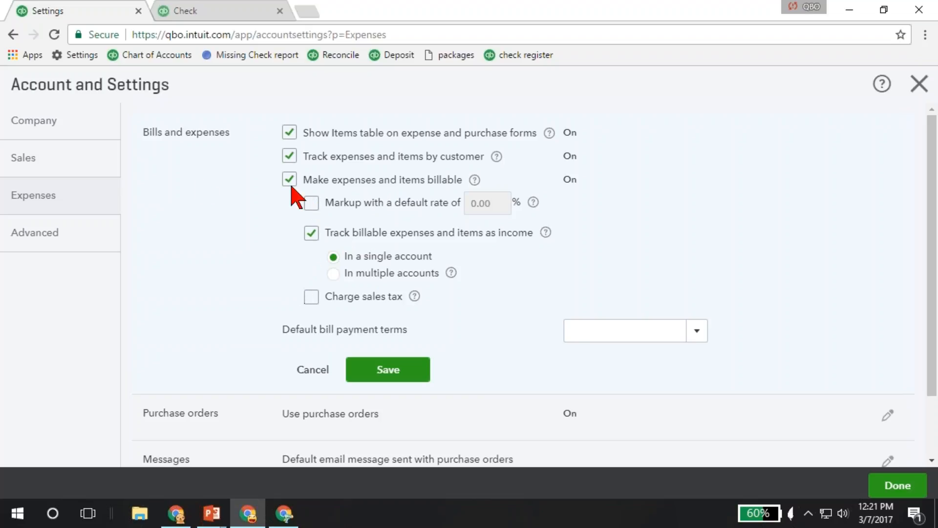
{"action": "scroll", "coordinate": [292, 283], "scroll_direction": "down", "scroll_amount": 2}
{"action": "left_click", "coordinate": [246, 352]}
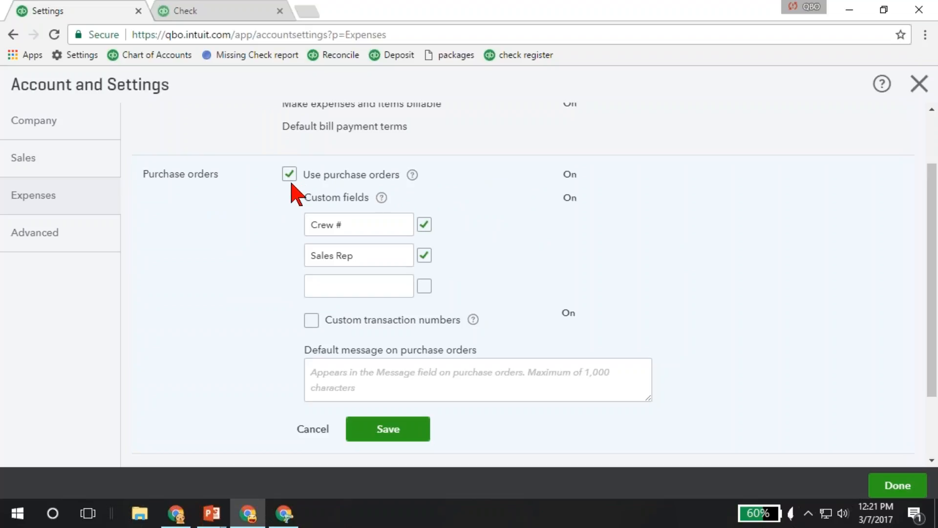
{"action": "scroll", "coordinate": [254, 259], "scroll_direction": "down", "scroll_amount": 2}
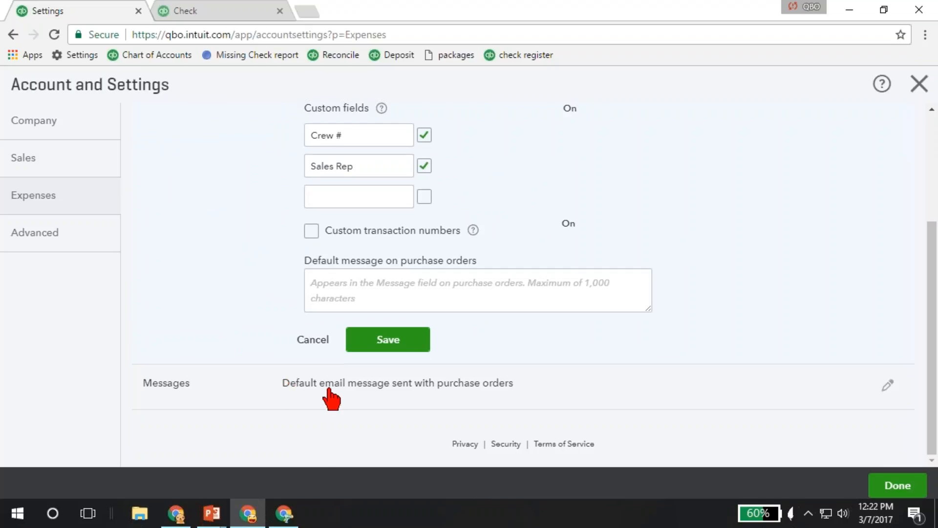
- Examine the Automation, Time tracking and Currency options in the Advanced settings
{"action": "left_click", "coordinate": [58, 235]}
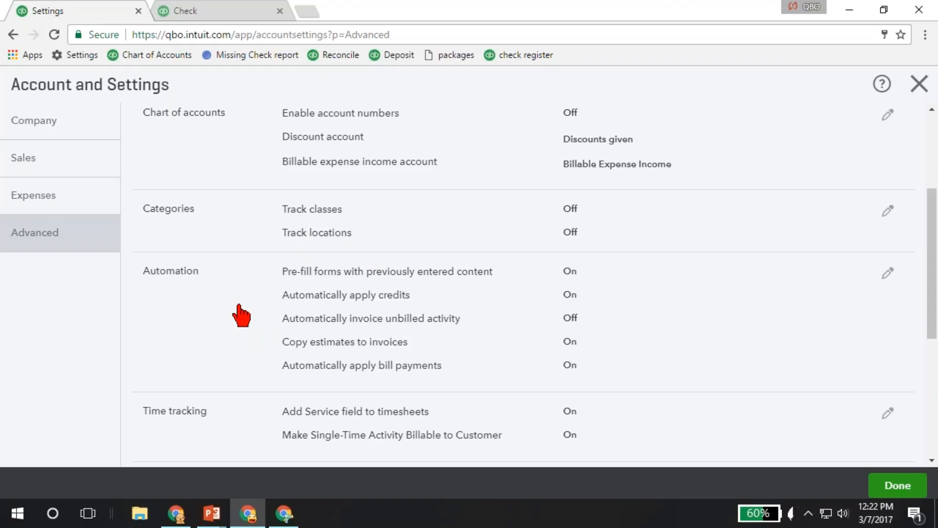
{"action": "scroll", "coordinate": [238, 316], "scroll_direction": "down", "scroll_amount": 3}
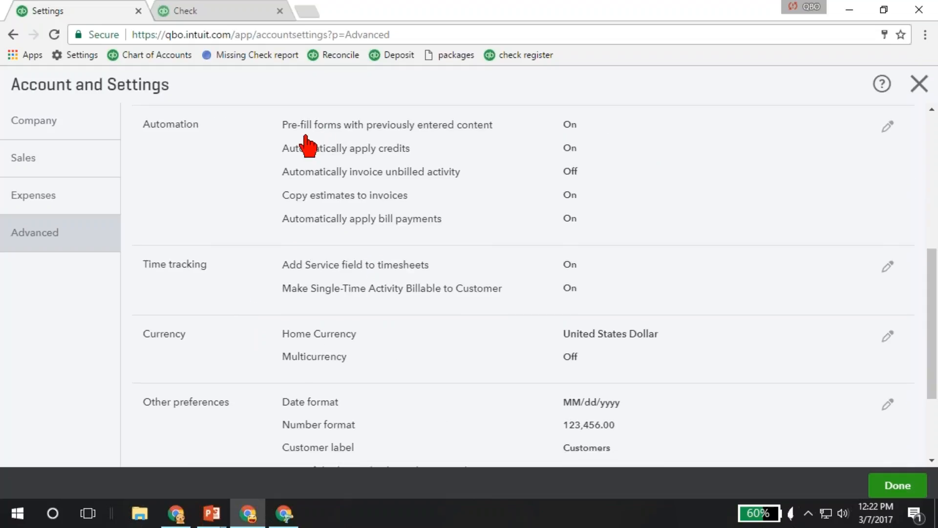
{"action": "left_click", "coordinate": [317, 141]}
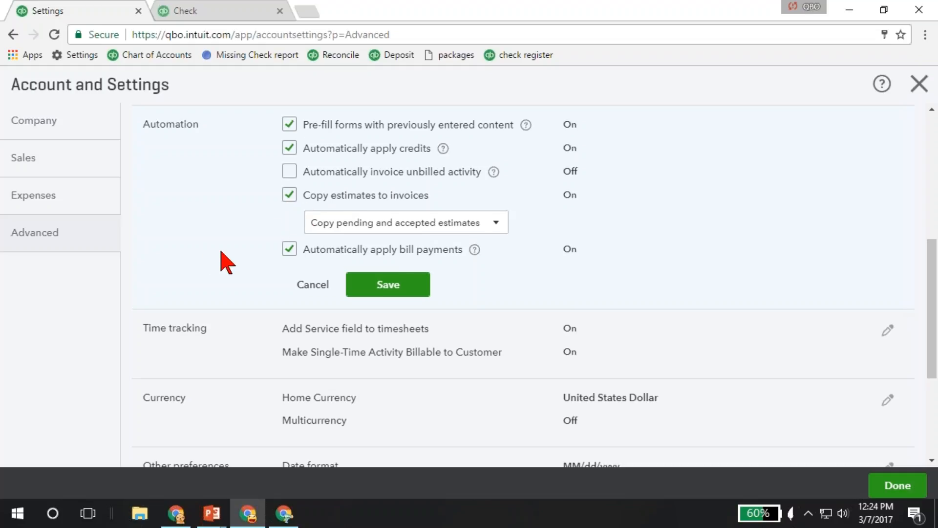
{"action": "scroll", "coordinate": [225, 262], "scroll_direction": "down", "scroll_amount": 1}
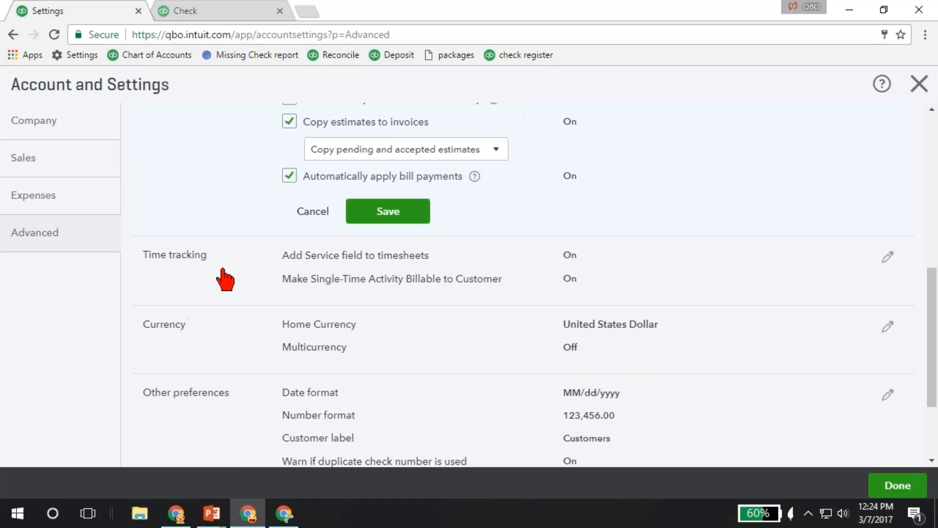
{"action": "left_click", "coordinate": [225, 281]}
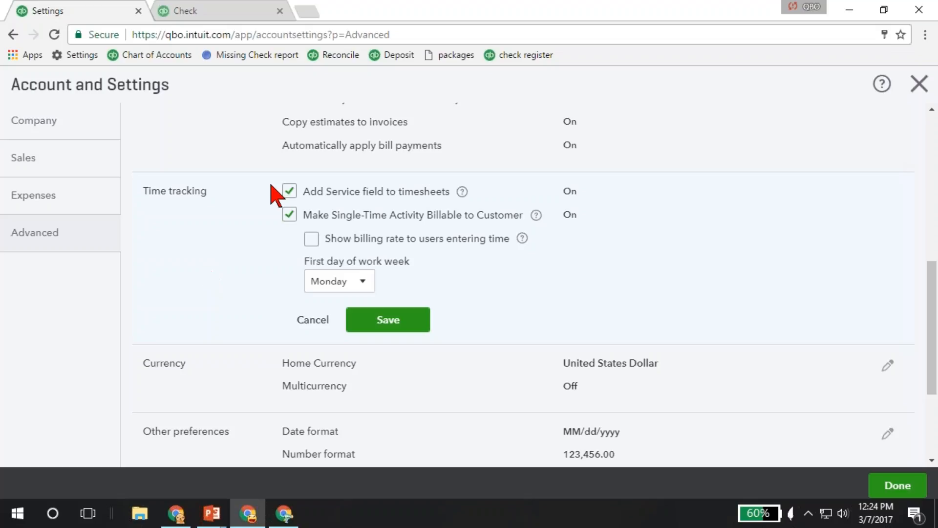
{"action": "scroll", "coordinate": [268, 274], "scroll_direction": "down", "scroll_amount": 3}
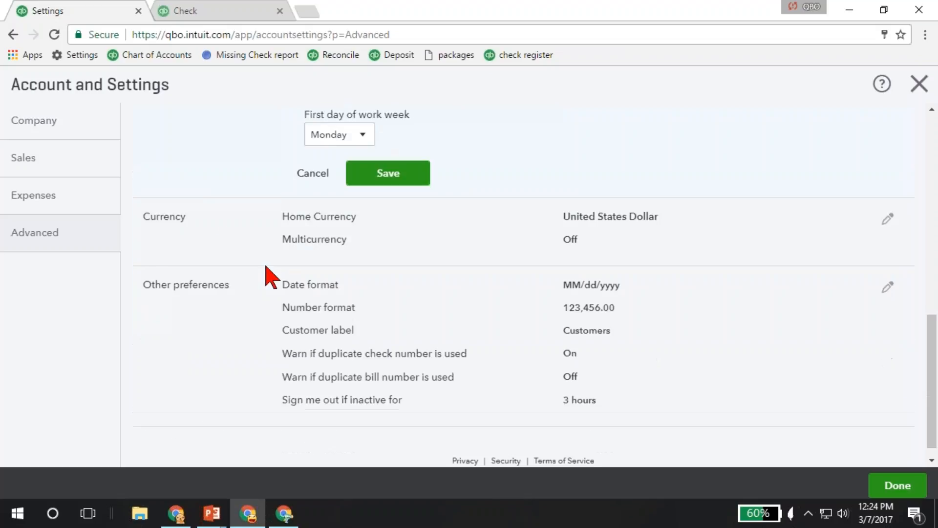
{"action": "left_click", "coordinate": [236, 239]}
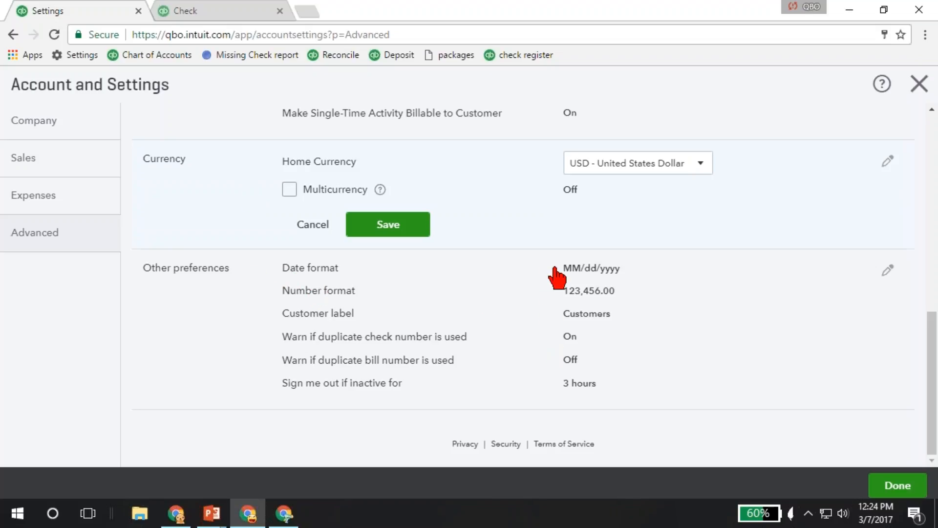
- Review the customer label choices in the Other preferences, select 3 hours for the inactivity sign-out and save the section
{"action": "left_click", "coordinate": [595, 315]}
{"action": "left_click", "coordinate": [631, 277]}
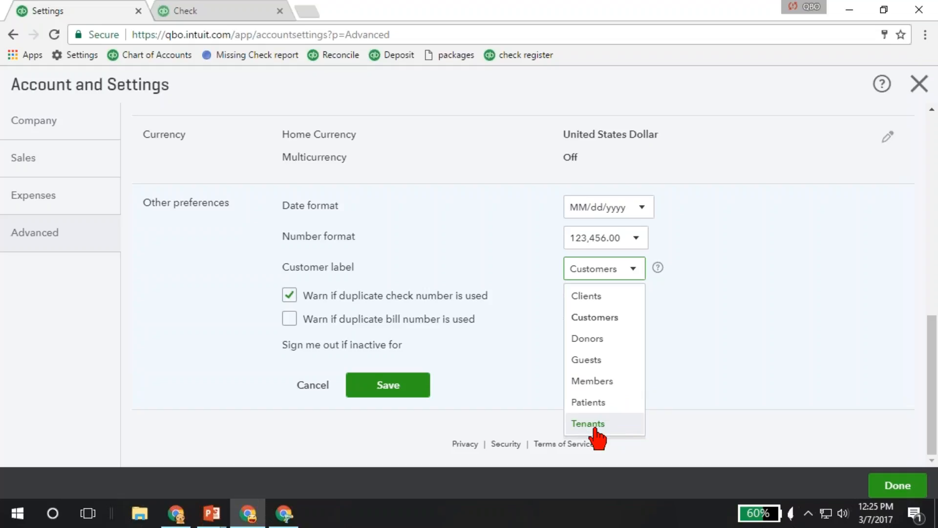
{"action": "left_click", "coordinate": [505, 273]}
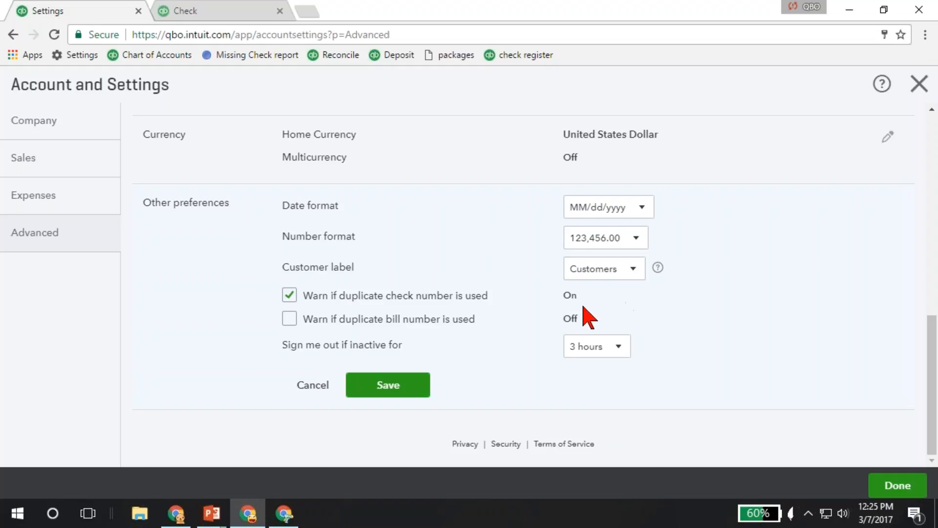
{"action": "left_click", "coordinate": [619, 347]}
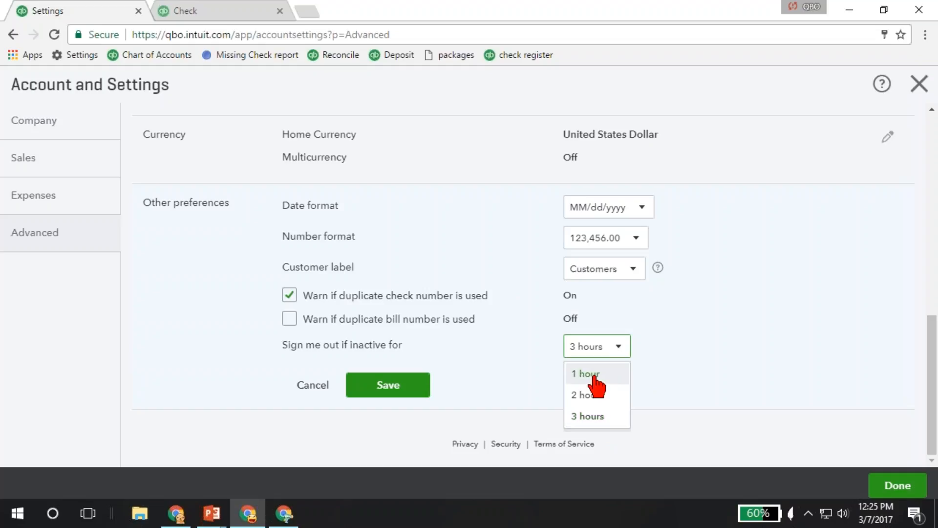
{"action": "left_click", "coordinate": [590, 416]}
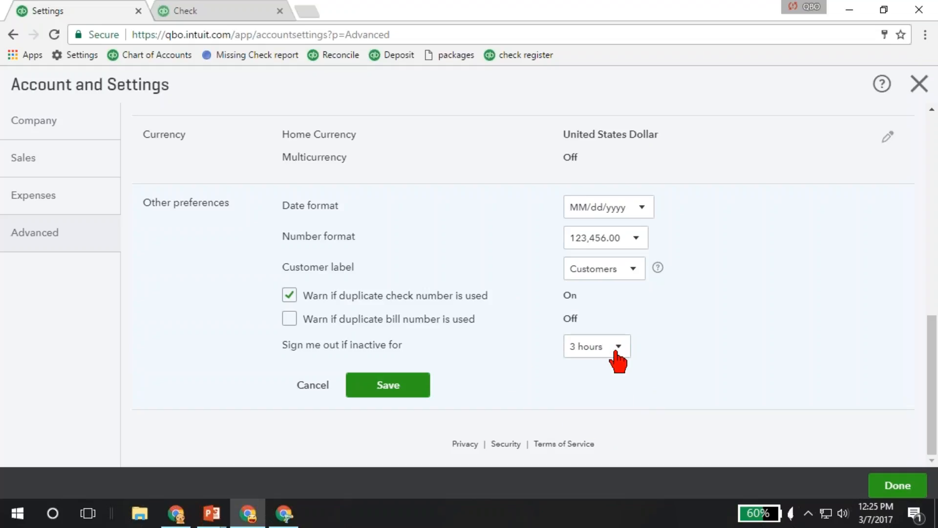
{"action": "left_click", "coordinate": [409, 389]}
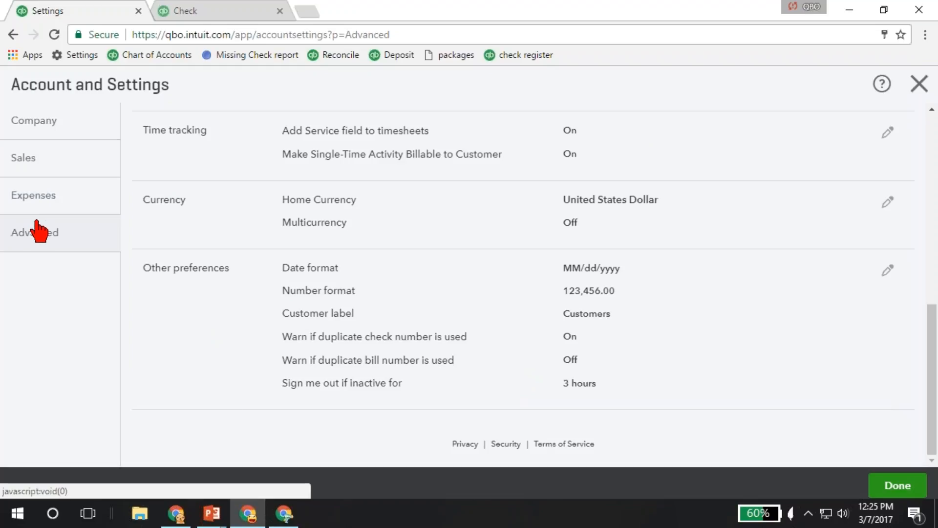
- Switch to the QuickBooks Online Accountant window, view the firm's own company settings and return to its client list
{"action": "left_click", "coordinate": [283, 516]}
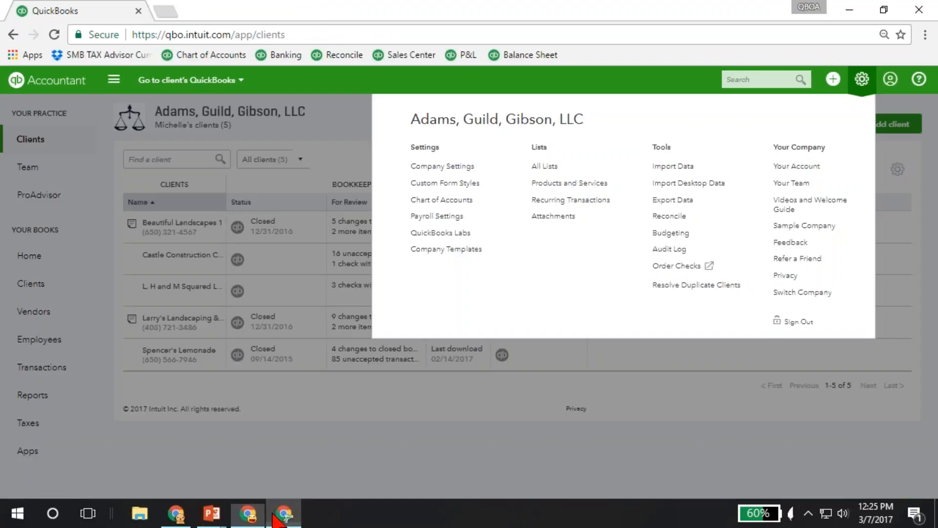
{"action": "left_click", "coordinate": [445, 182]}
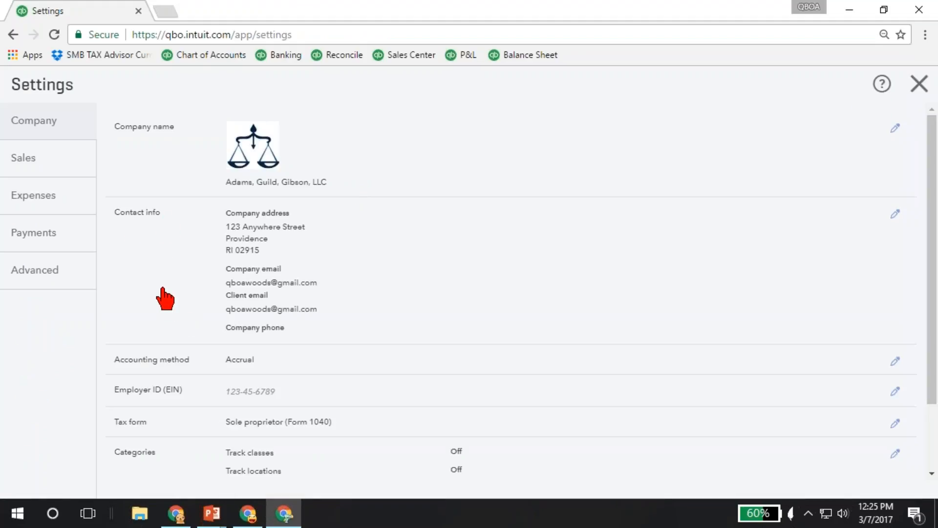
{"action": "key", "text": "alt+Left"}
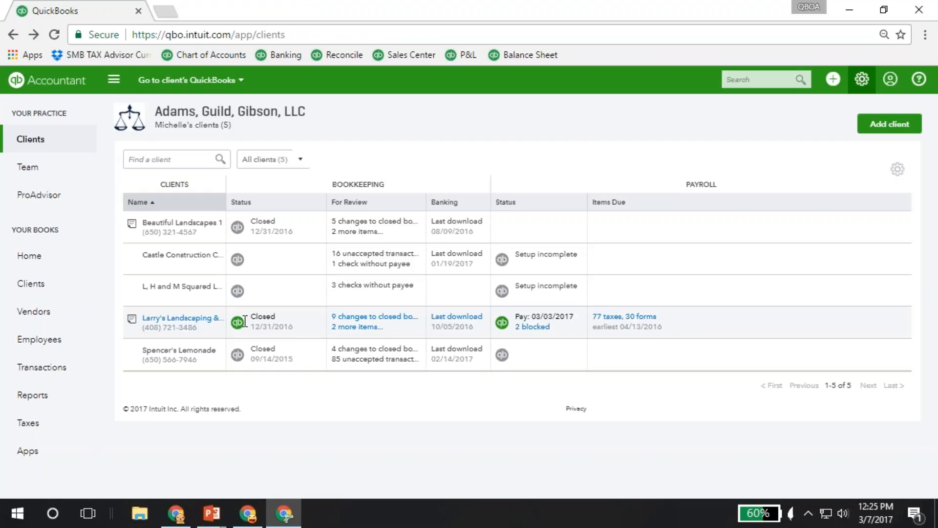
- Open the Larry's Landscaping & Garden Supply books and examine the Billing & Subscription page in Account and Settings
{"action": "left_click", "coordinate": [244, 322]}
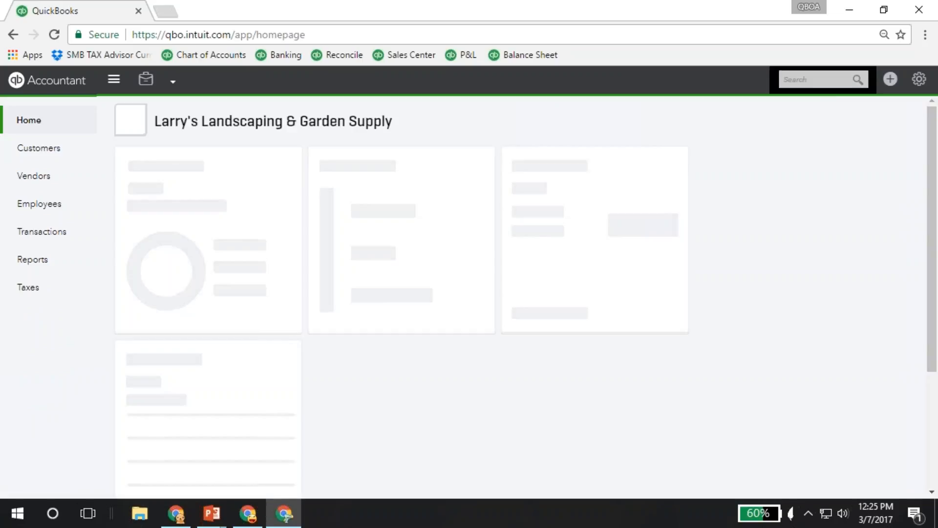
{"action": "left_click", "coordinate": [891, 79]}
{"action": "left_click", "coordinate": [476, 166]}
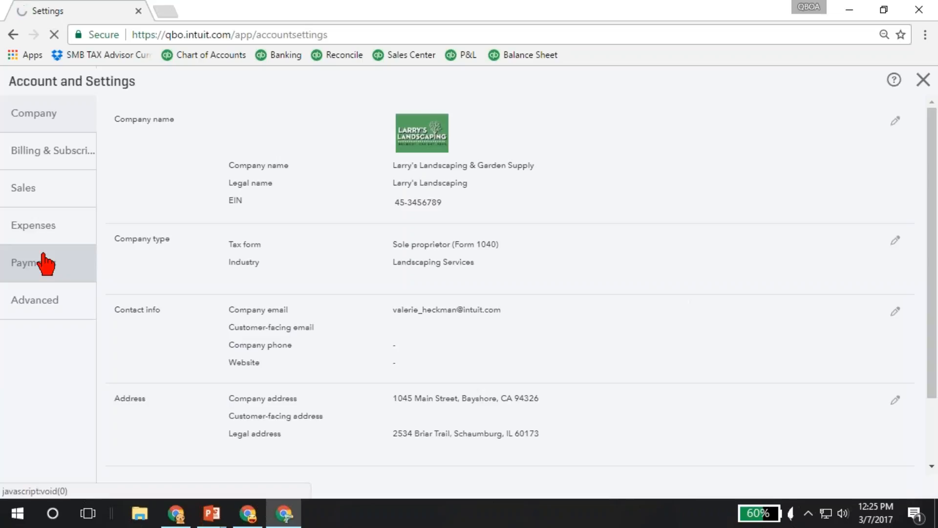
{"action": "left_click", "coordinate": [43, 163]}
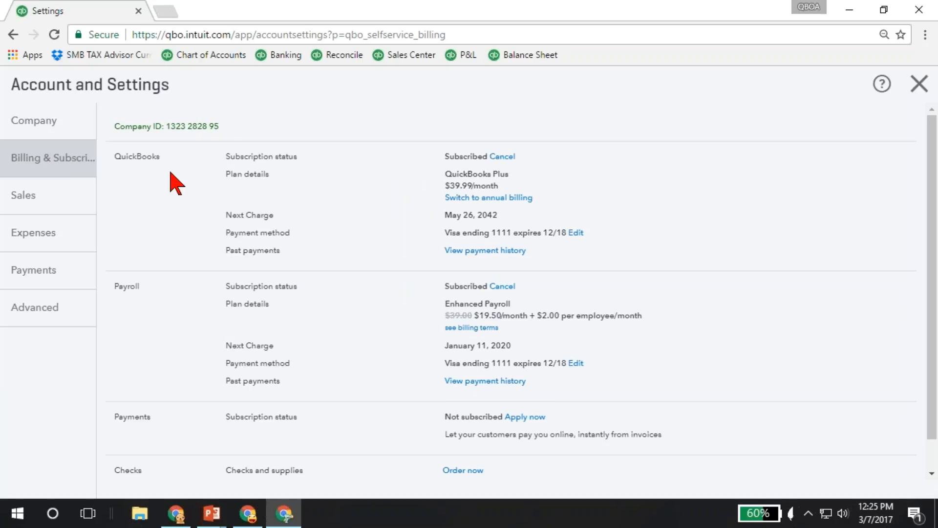
{"action": "scroll", "coordinate": [175, 184], "scroll_direction": "down", "scroll_amount": 1}
{"action": "scroll", "coordinate": [443, 133], "scroll_direction": "down", "scroll_amount": 1}
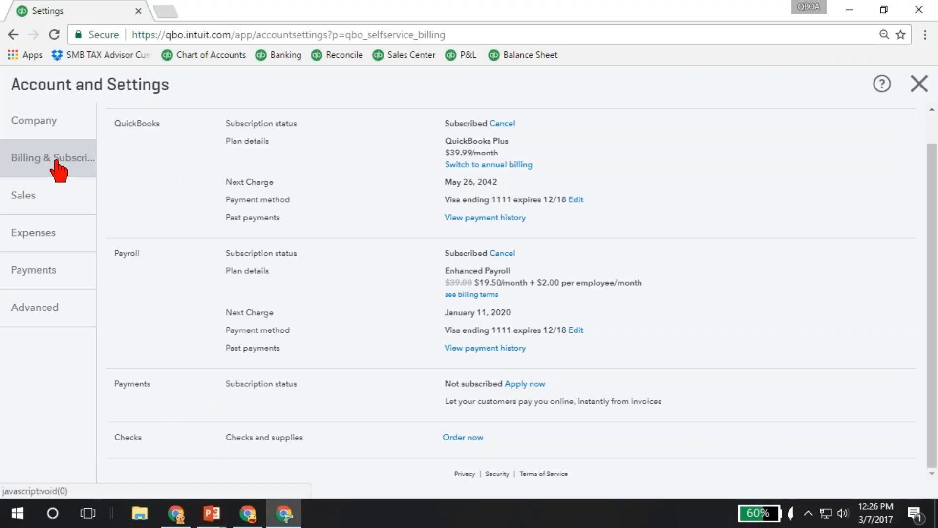
- Review the Payments settings and the QuickBooks Payments rates page, and leave Account and Settings
{"action": "left_click", "coordinate": [33, 271]}
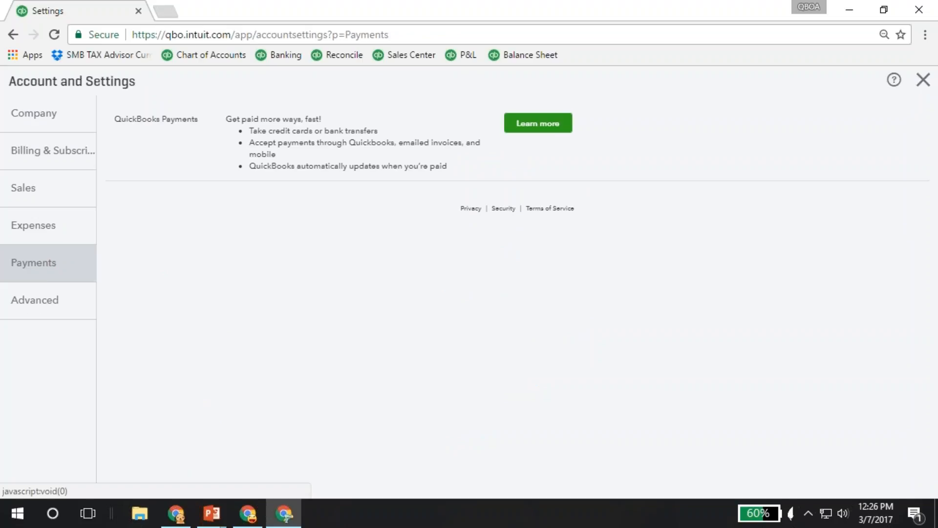
{"action": "left_click", "coordinate": [536, 137]}
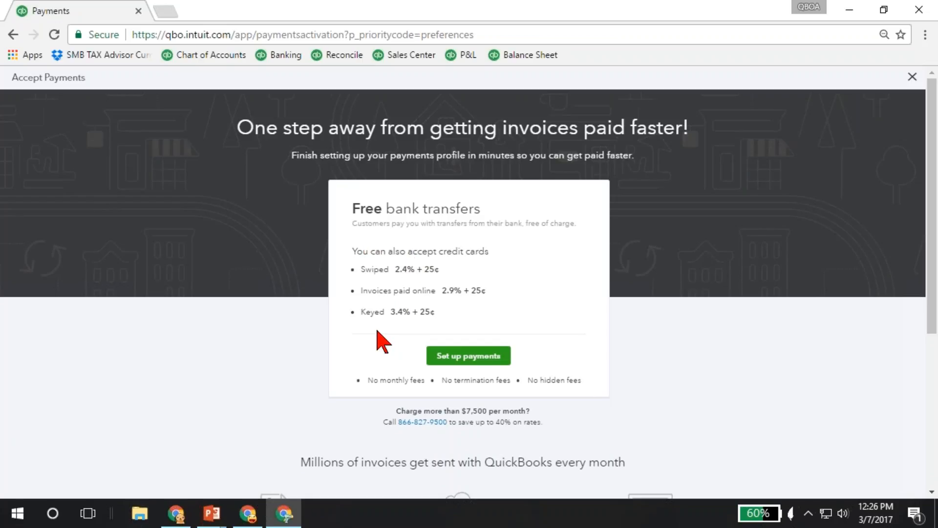
{"action": "left_click", "coordinate": [14, 34]}
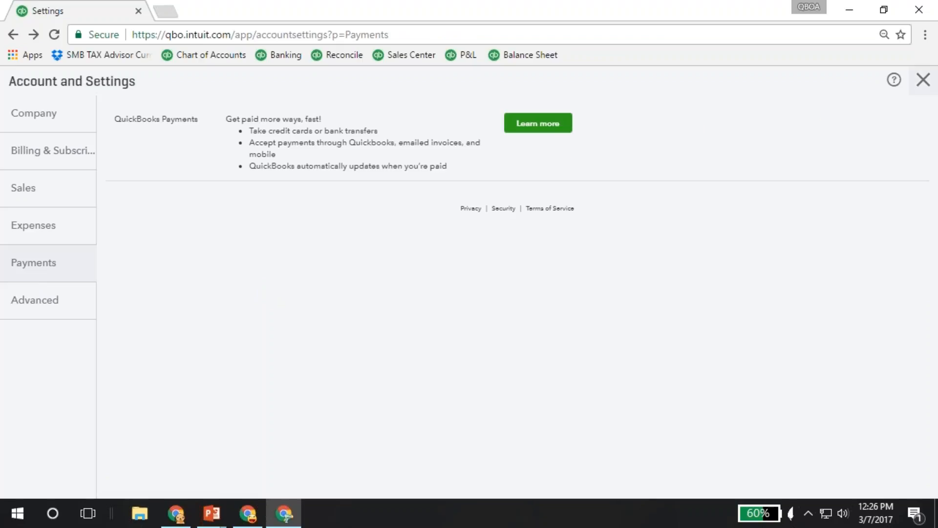
{"action": "left_click", "coordinate": [924, 79]}
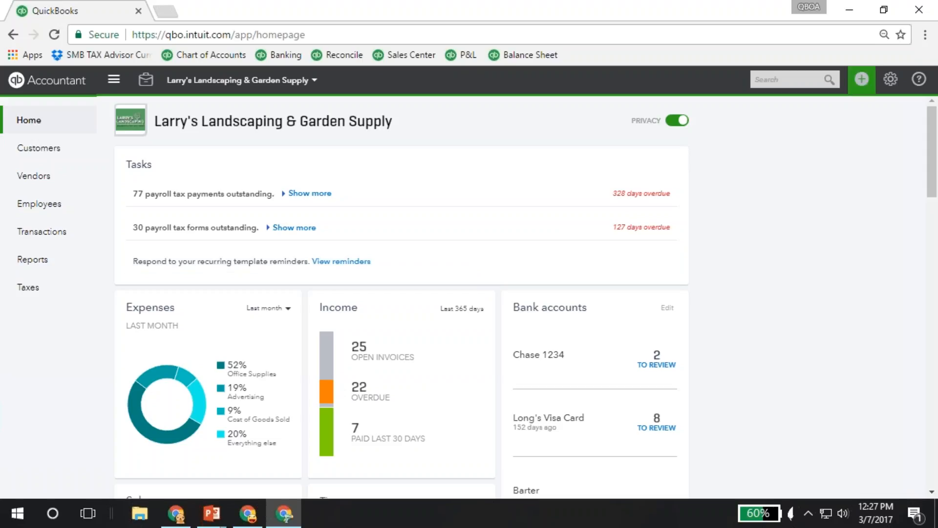
- Examine the transaction types available to create for customers, vendors and employees, and close the list
{"action": "left_click", "coordinate": [861, 83]}
{"action": "left_click", "coordinate": [863, 85]}
{"action": "left_click", "coordinate": [863, 83]}
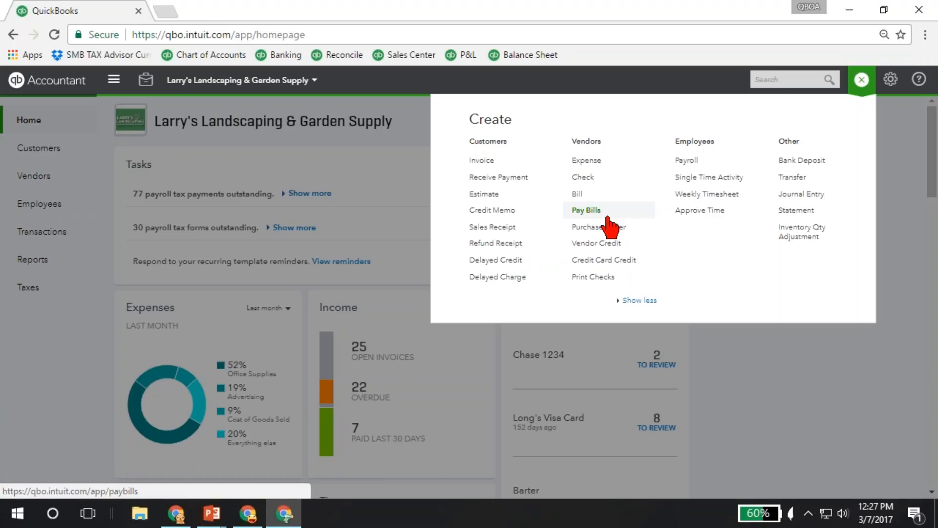
{"action": "left_click", "coordinate": [862, 80]}
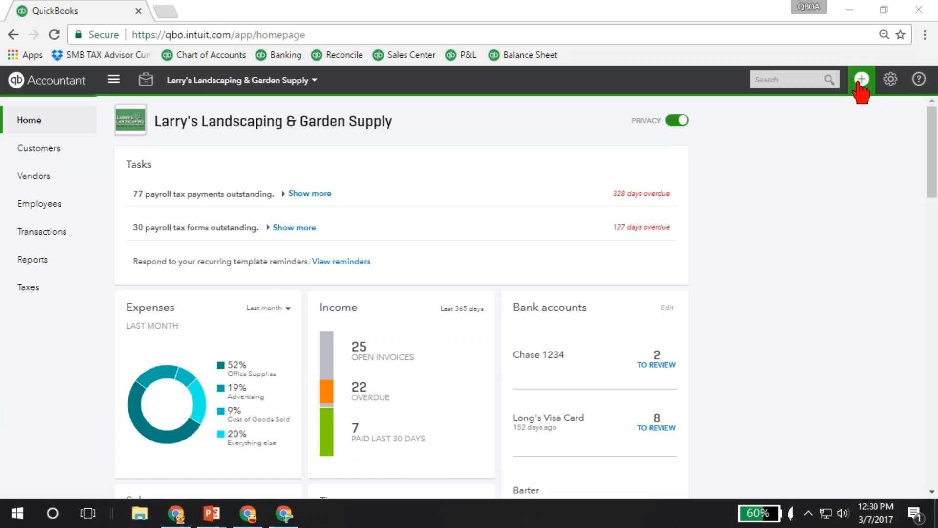
- Review the company's settings, lists and tools options and open the Customers page
{"action": "left_click", "coordinate": [891, 80]}
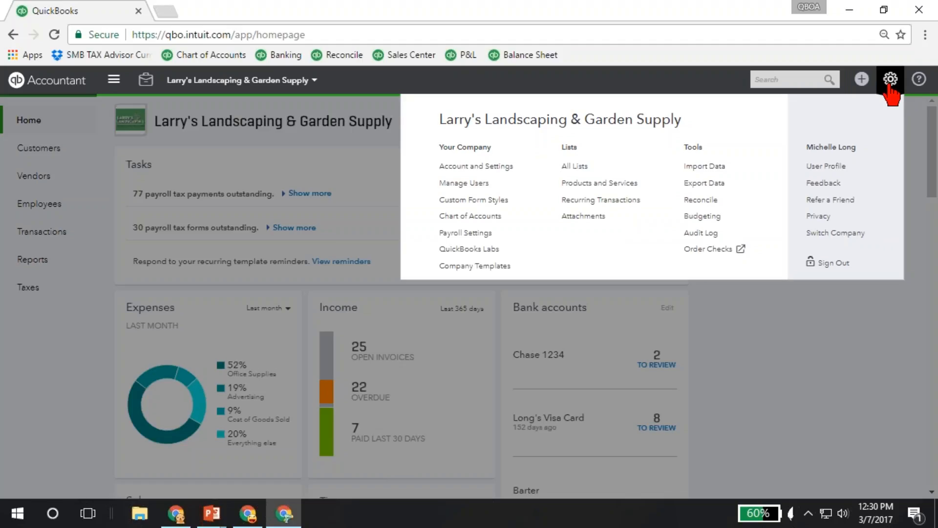
{"action": "left_click", "coordinate": [886, 85]}
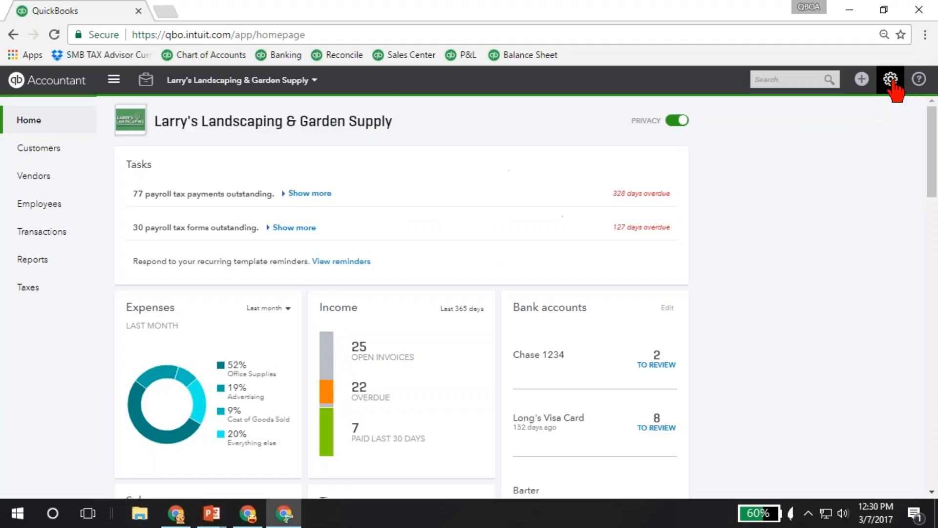
{"action": "left_click", "coordinate": [890, 86]}
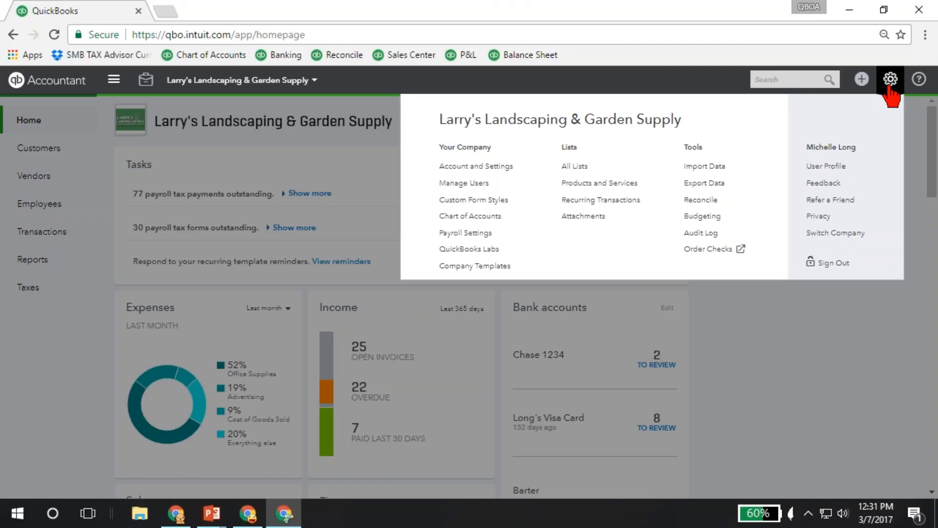
{"action": "left_click", "coordinate": [47, 158]}
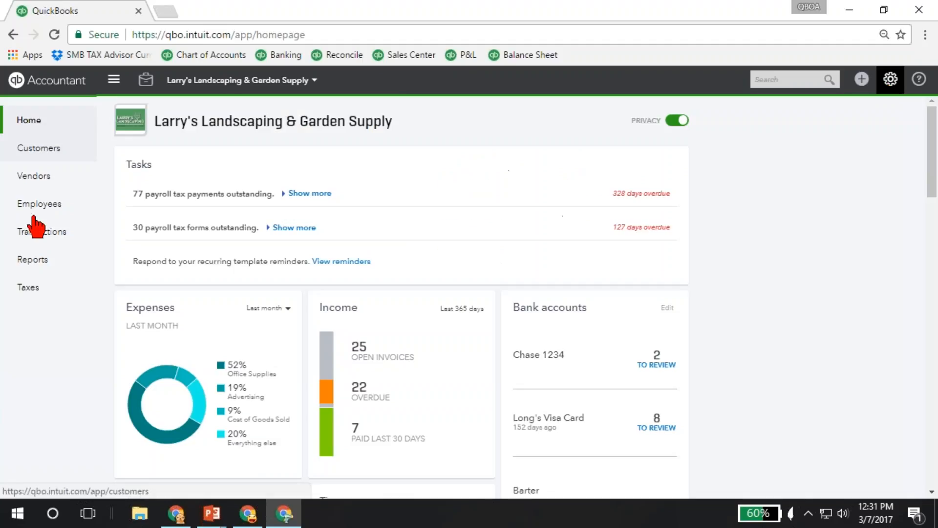
{"action": "left_click", "coordinate": [47, 157]}
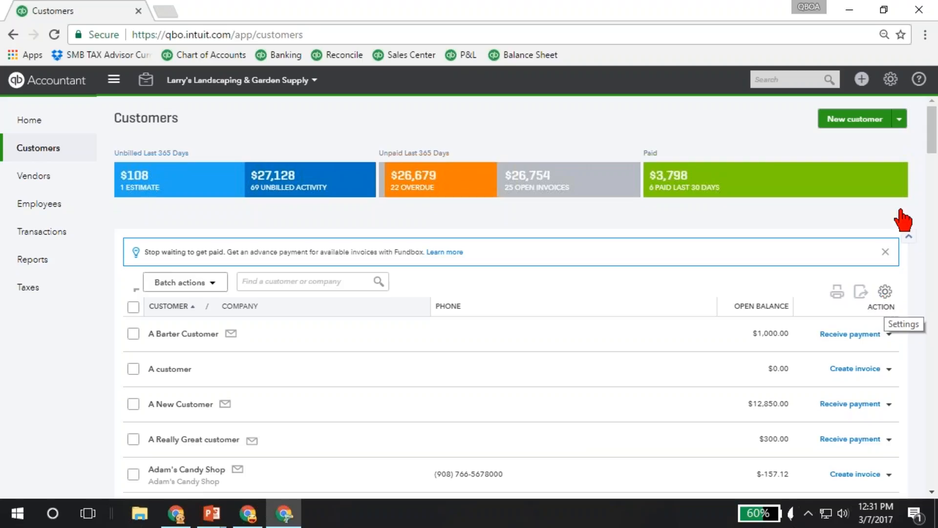
- In Manage Users, walk through adding a Company administrator as far as the e-mail address page, and abandon the new user
{"action": "left_click", "coordinate": [891, 80]}
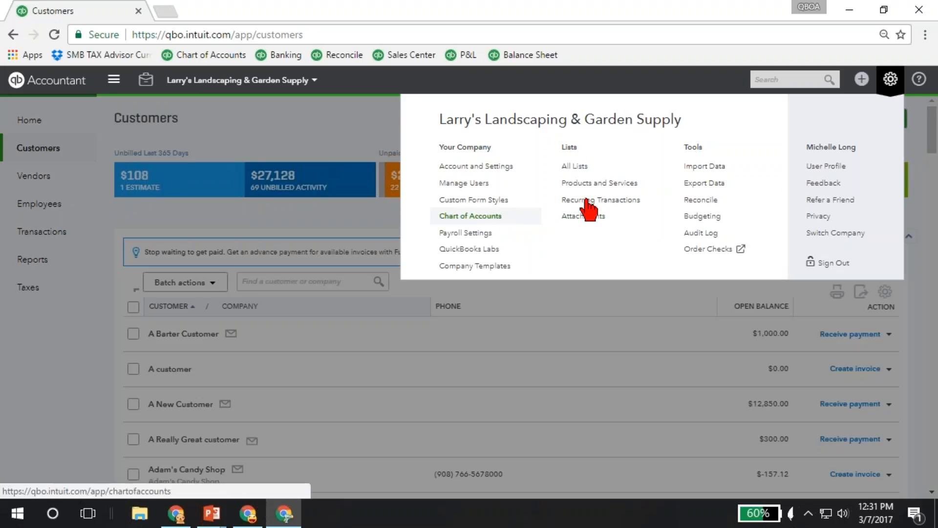
{"action": "left_click", "coordinate": [458, 193]}
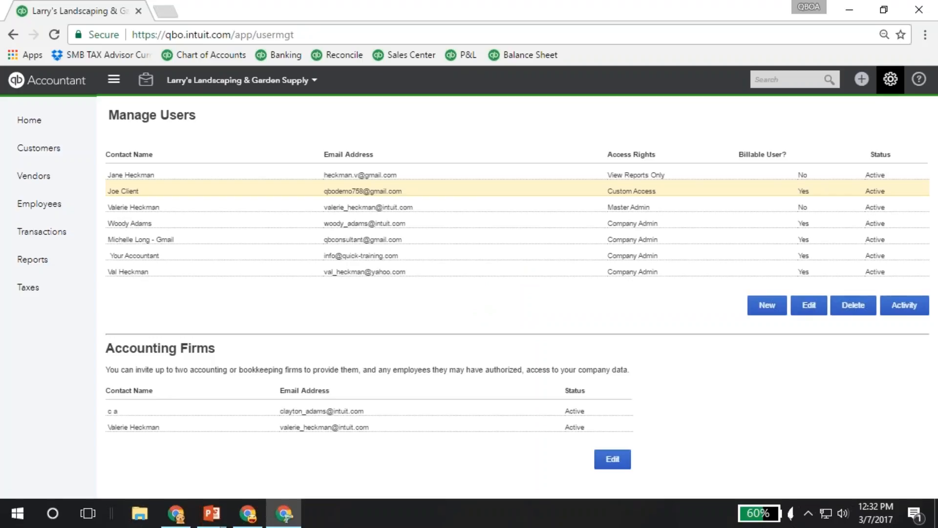
{"action": "left_click", "coordinate": [766, 307]}
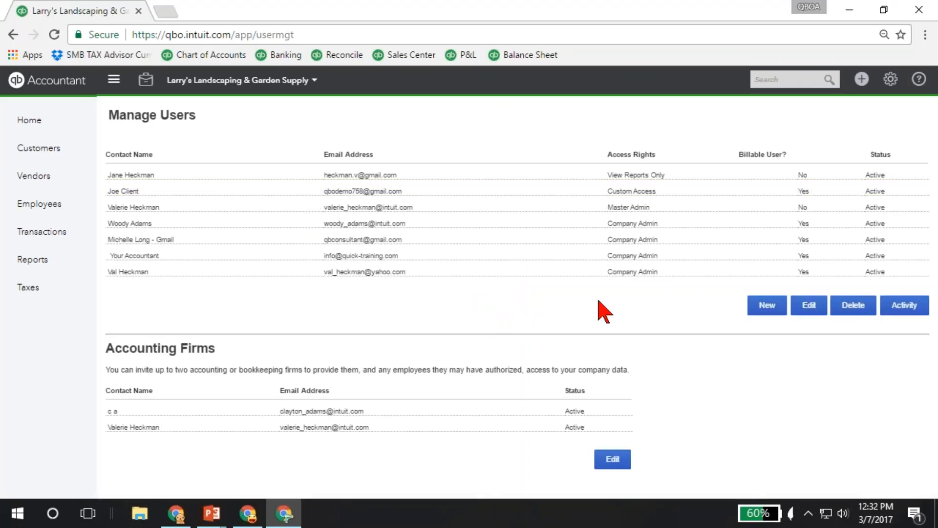
{"action": "left_click", "coordinate": [768, 308]}
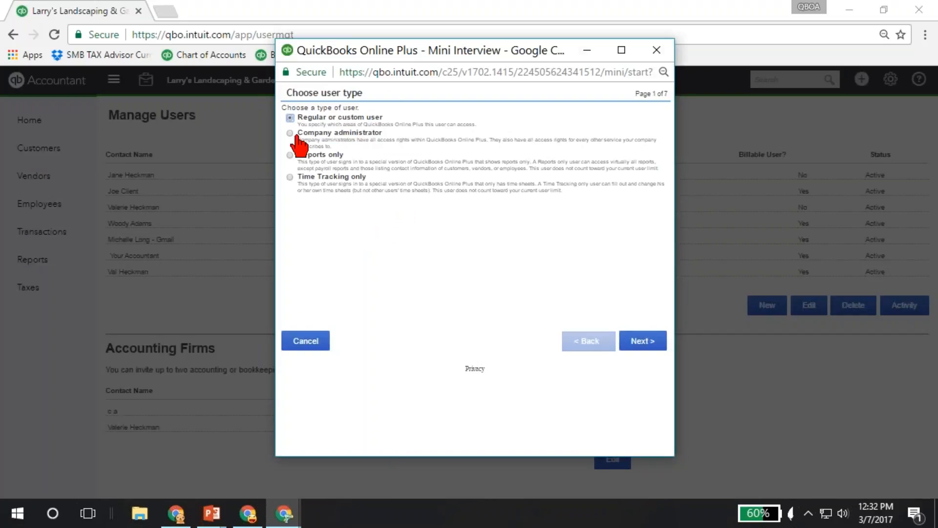
{"action": "left_click", "coordinate": [289, 133]}
{"action": "left_click", "coordinate": [643, 342]}
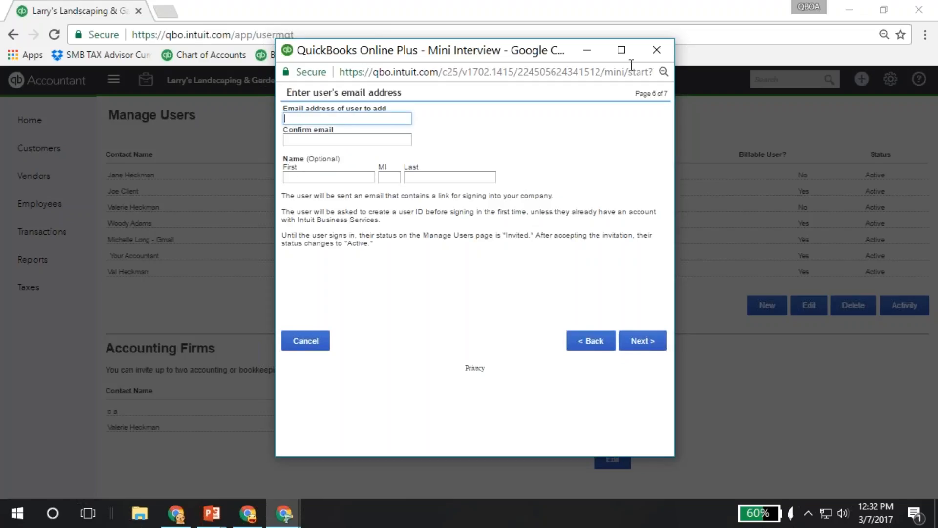
{"action": "left_click", "coordinate": [658, 53]}
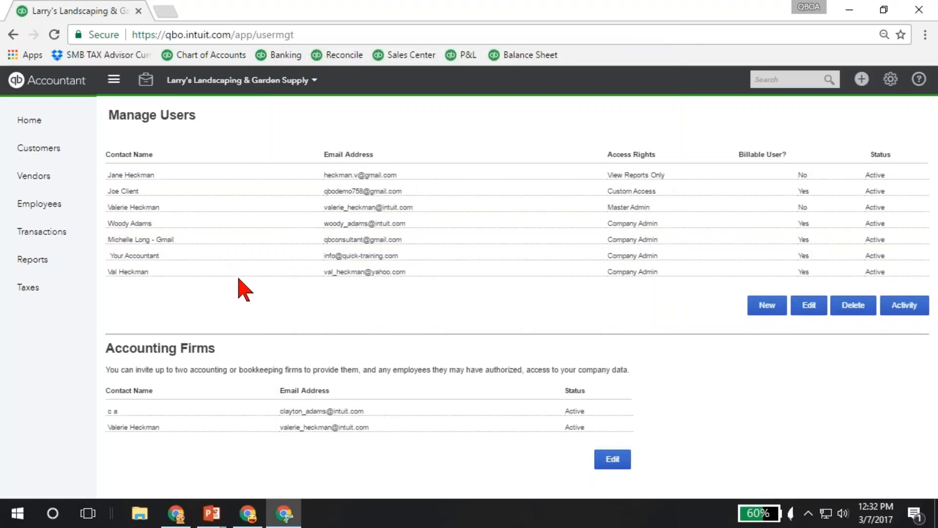
- Open the Chart of Accounts for Larry's Landscaping & Garden Supply
{"action": "left_click", "coordinate": [863, 86]}
{"action": "left_click", "coordinate": [886, 90]}
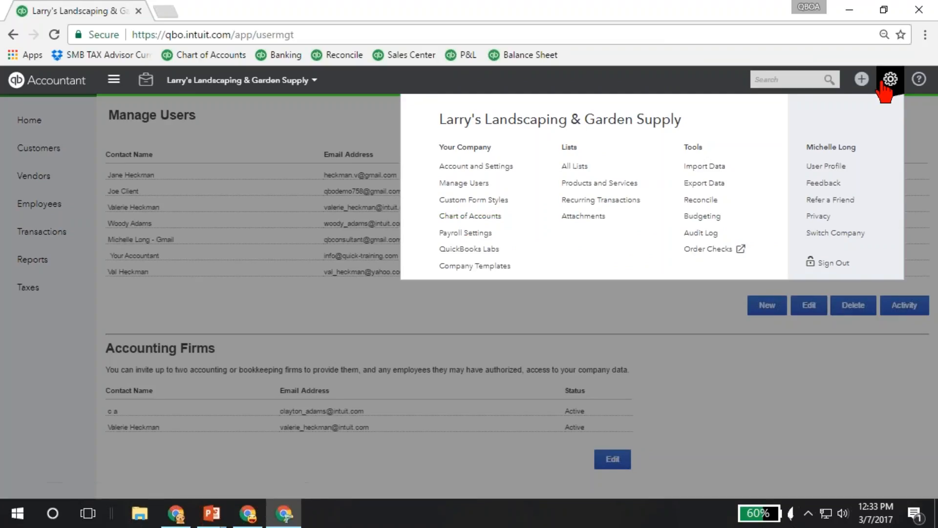
{"action": "left_click", "coordinate": [498, 218]}
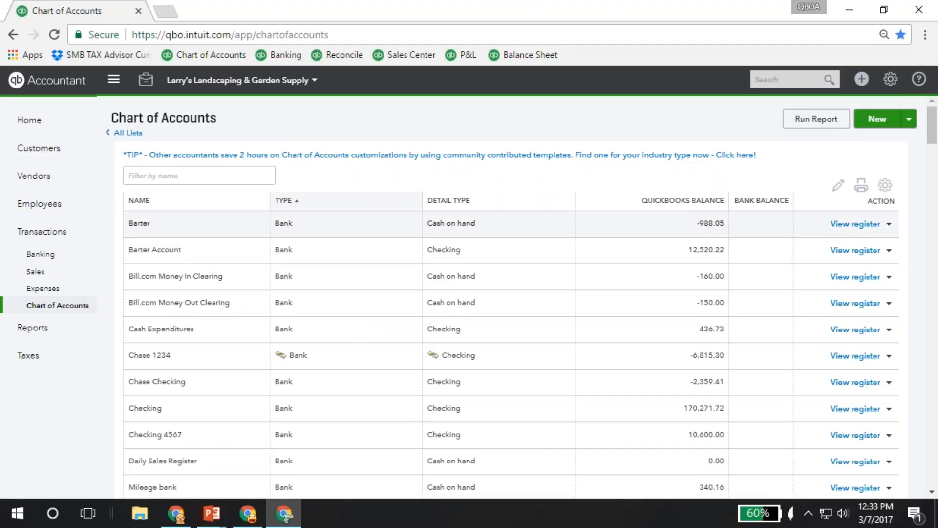
- Switch to the Craig's Design and Landscaping Services window, leave its settings and look through its Chart of Accounts
{"action": "left_click", "coordinate": [239, 523]}
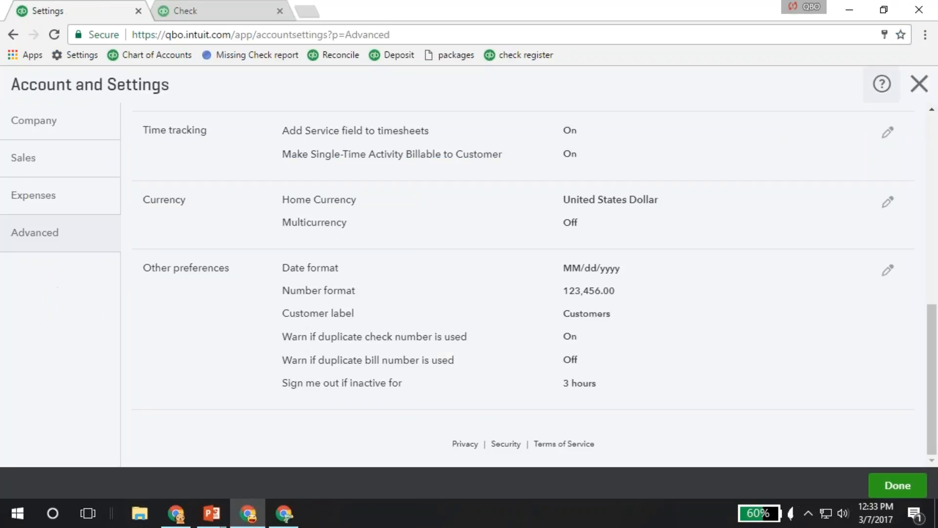
{"action": "left_click", "coordinate": [906, 90]}
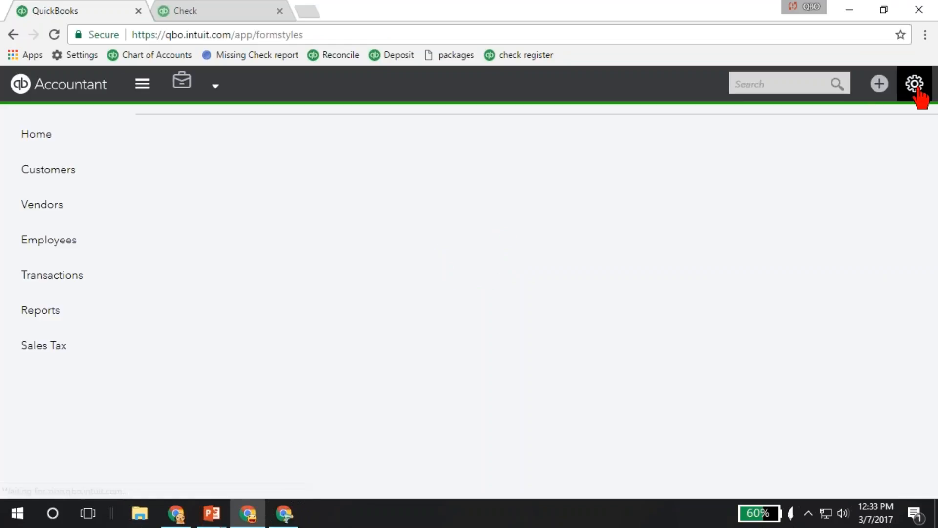
{"action": "left_click", "coordinate": [918, 88]}
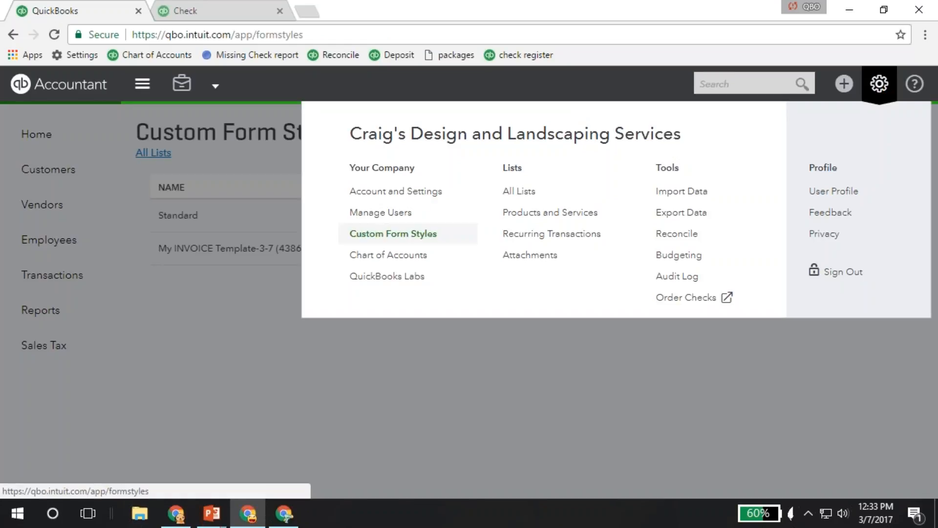
{"action": "left_click", "coordinate": [388, 255]}
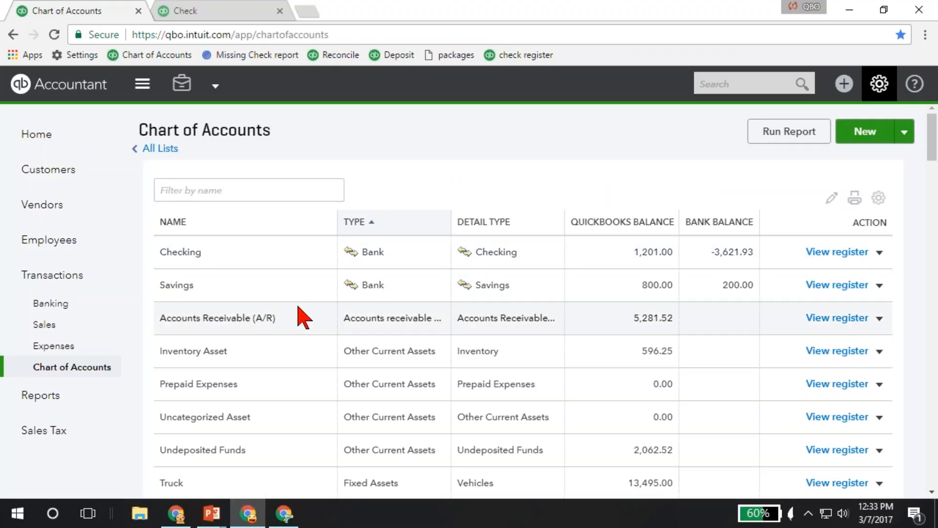
{"action": "scroll", "coordinate": [303, 318], "scroll_direction": "down", "scroll_amount": 1}
{"action": "scroll", "coordinate": [304, 318], "scroll_direction": "down", "scroll_amount": 7}
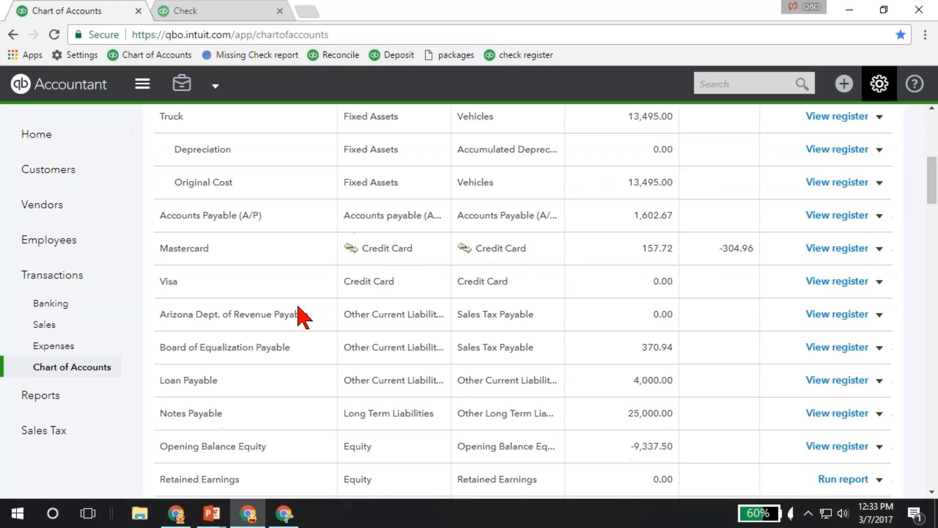
{"action": "scroll", "coordinate": [303, 318], "scroll_direction": "down", "scroll_amount": 1}
{"action": "scroll", "coordinate": [300, 315], "scroll_direction": "up", "scroll_amount": 8}
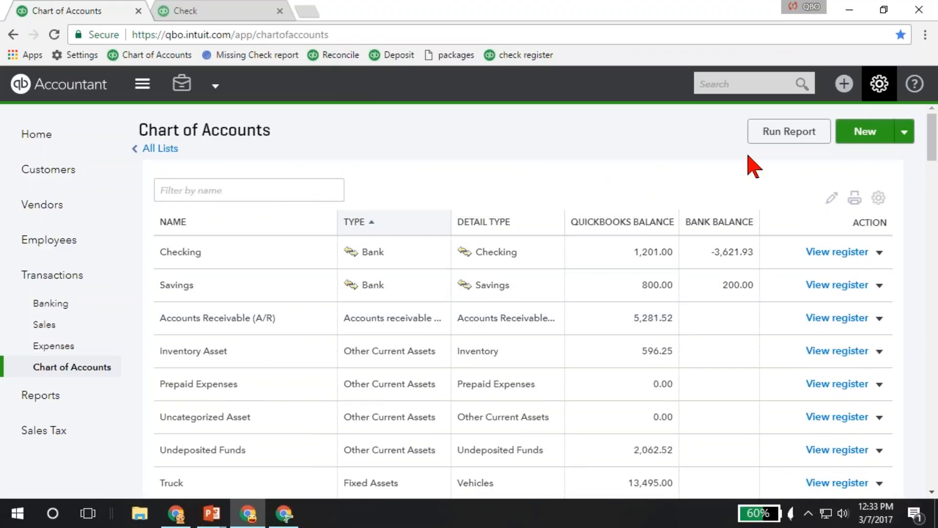
- Start a new account in the Chart of Accounts and set its category type to Expenses
{"action": "left_click", "coordinate": [869, 138]}
{"action": "left_click", "coordinate": [323, 172]}
{"action": "scroll", "coordinate": [324, 298], "scroll_direction": "down", "scroll_amount": 3}
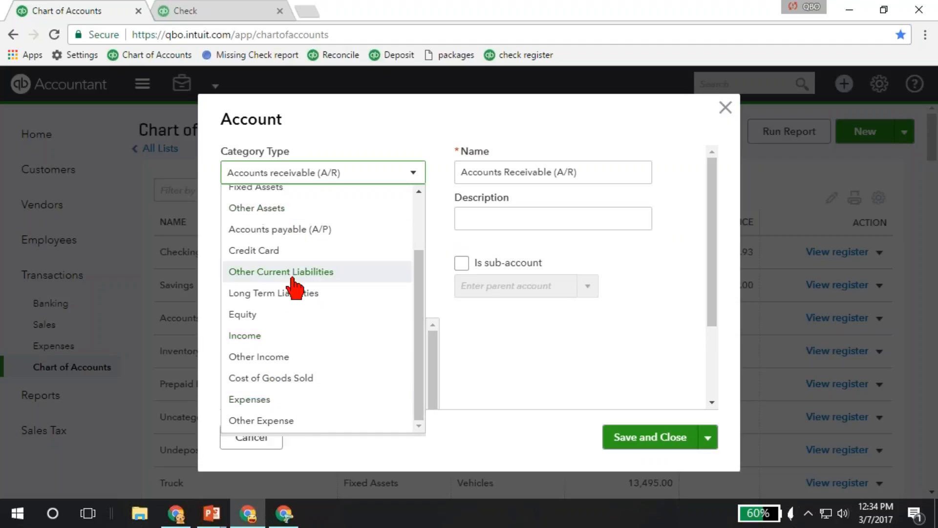
{"action": "scroll", "coordinate": [286, 220], "scroll_direction": "up", "scroll_amount": 1}
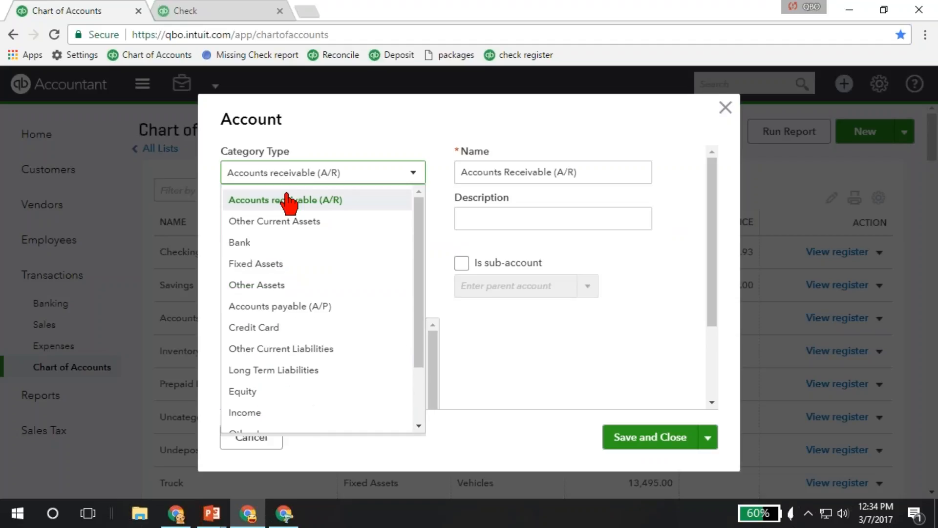
{"action": "scroll", "coordinate": [276, 313], "scroll_direction": "down", "scroll_amount": 2}
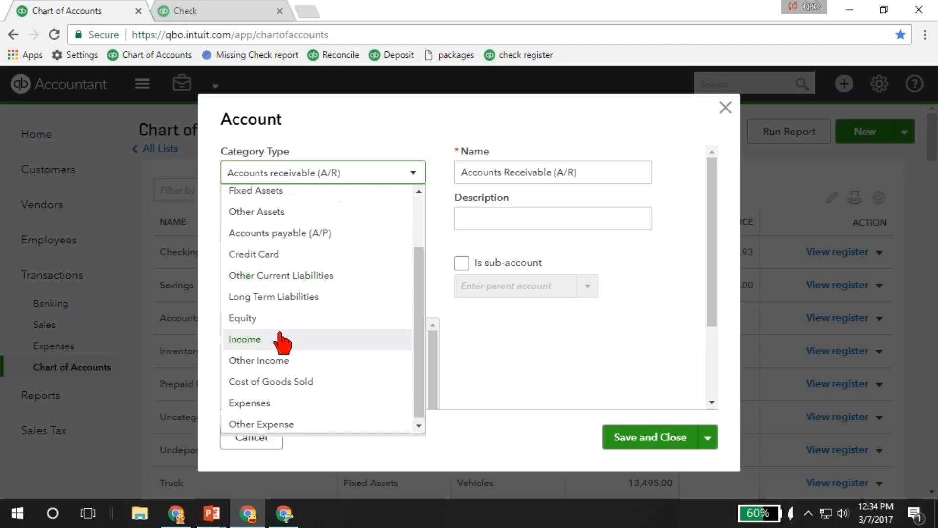
{"action": "left_click", "coordinate": [258, 406]}
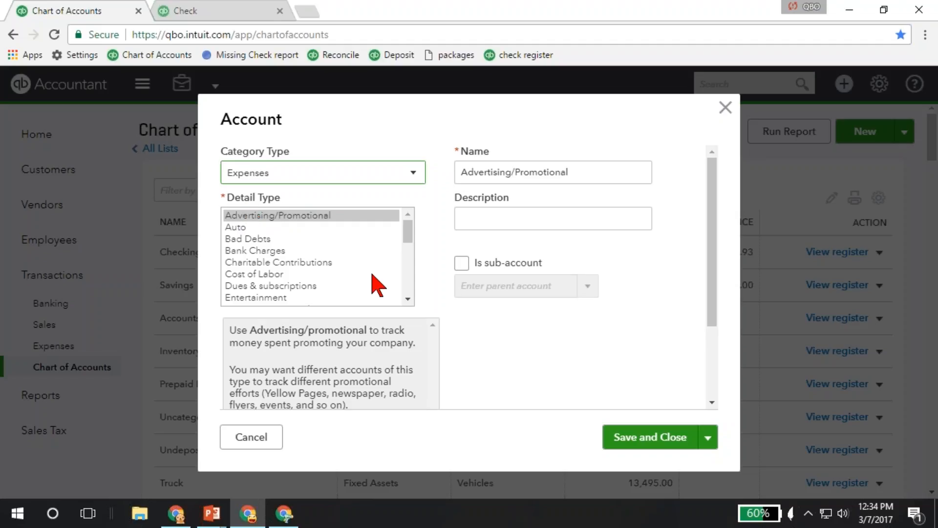
- Look through the expense detail types, keep Advertising/Promotional and name the account Marketing
{"action": "left_click", "coordinate": [406, 284]}
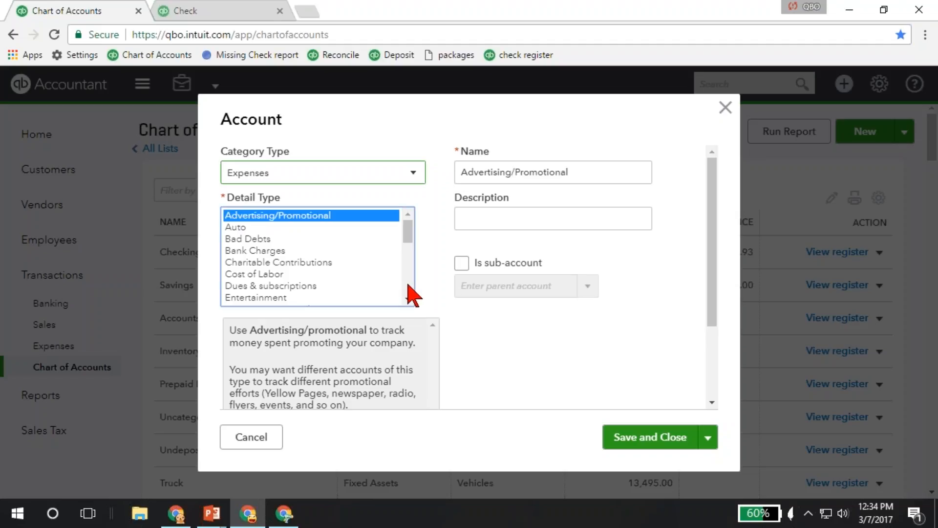
{"action": "scroll", "coordinate": [409, 286], "scroll_direction": "down", "scroll_amount": 2}
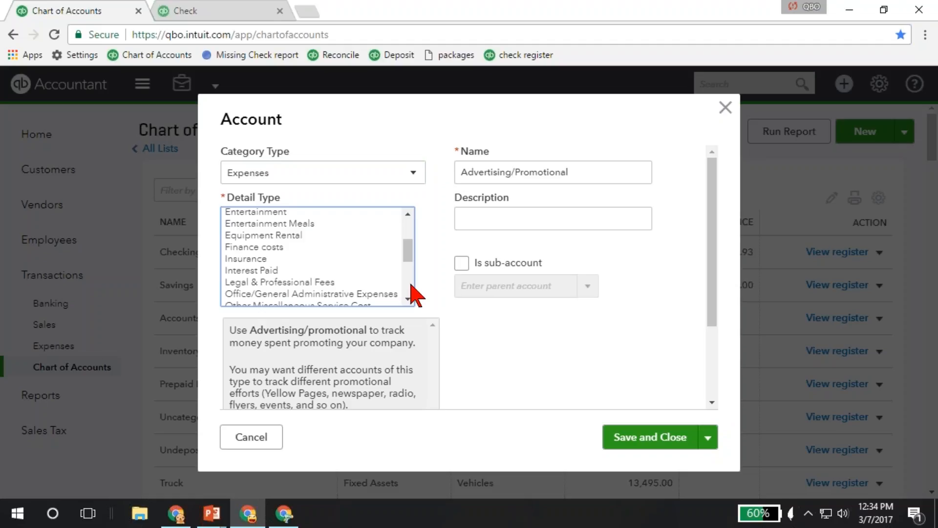
{"action": "scroll", "coordinate": [411, 285], "scroll_direction": "down", "scroll_amount": 3}
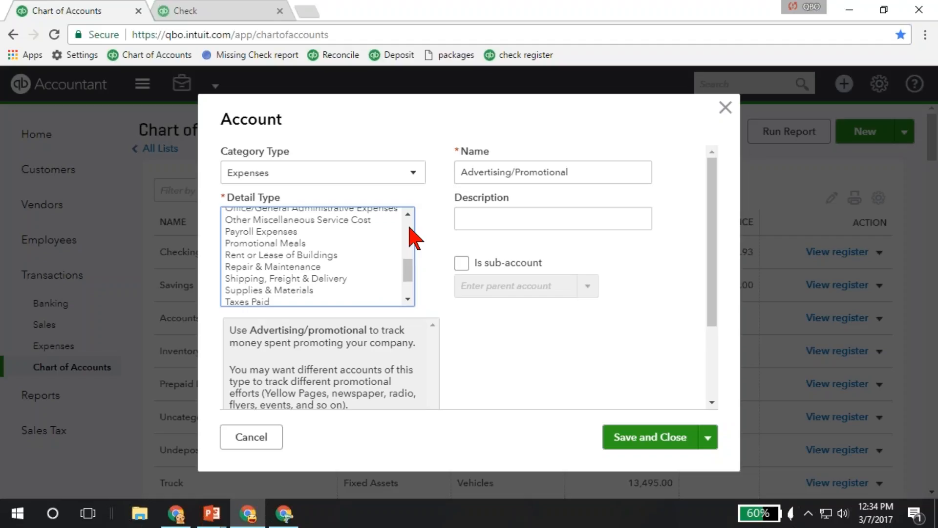
{"action": "scroll", "coordinate": [413, 238], "scroll_direction": "up", "scroll_amount": 5}
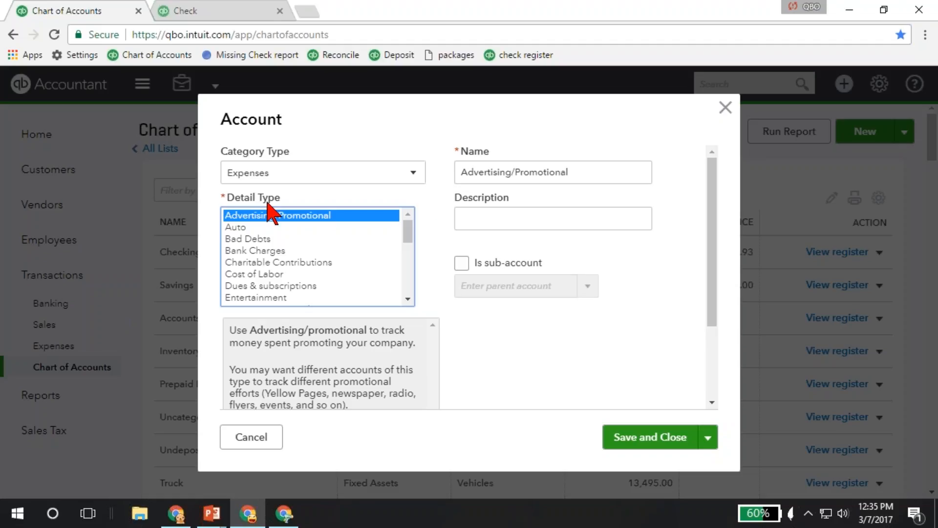
{"action": "triple_click", "coordinate": [589, 171]}
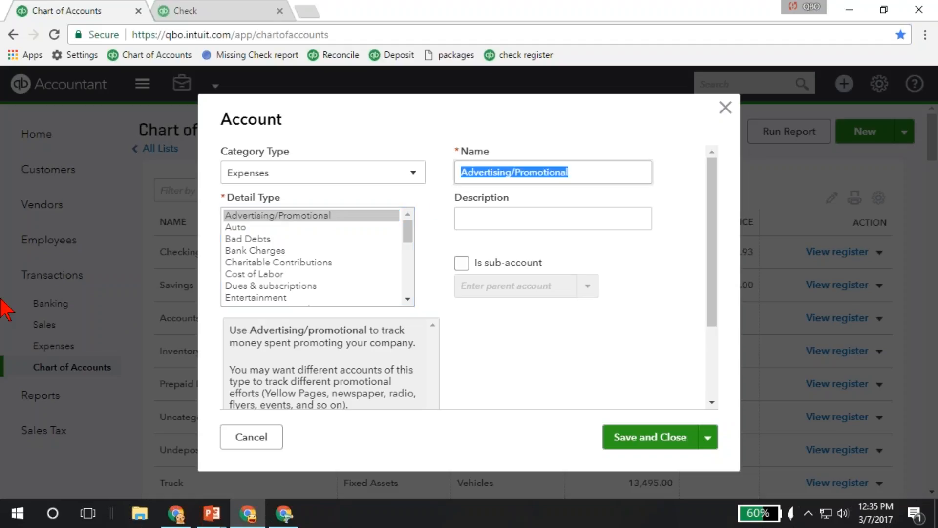
{"action": "type", "text": "Marketing"}
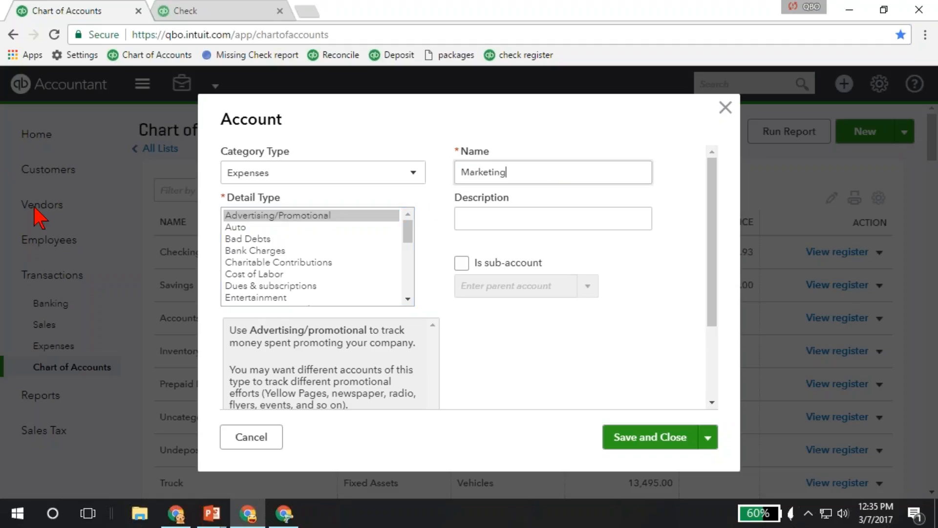
- Look through the possible parent accounts under the sub-account option, turn the option back off and save the Marketing account
{"action": "left_click", "coordinate": [461, 264]}
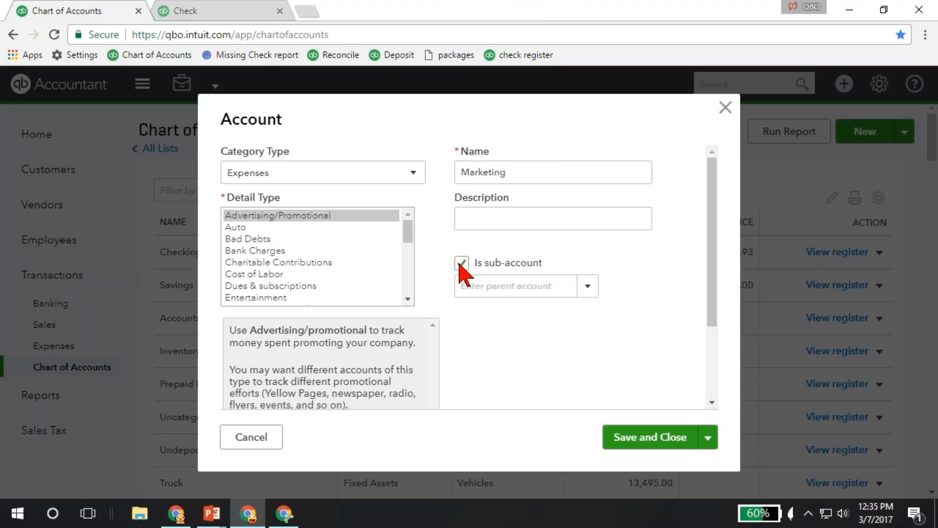
{"action": "left_click", "coordinate": [592, 291]}
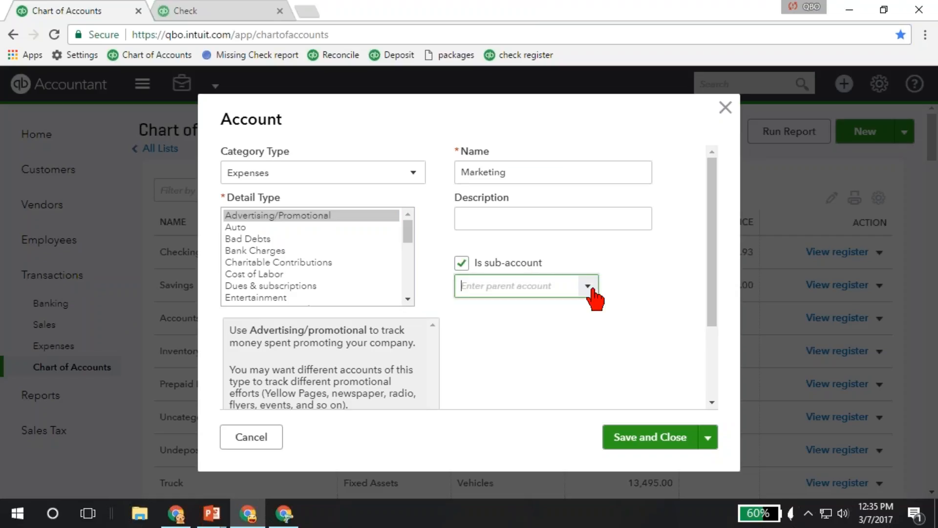
{"action": "scroll", "coordinate": [606, 242], "scroll_direction": "down", "scroll_amount": 3}
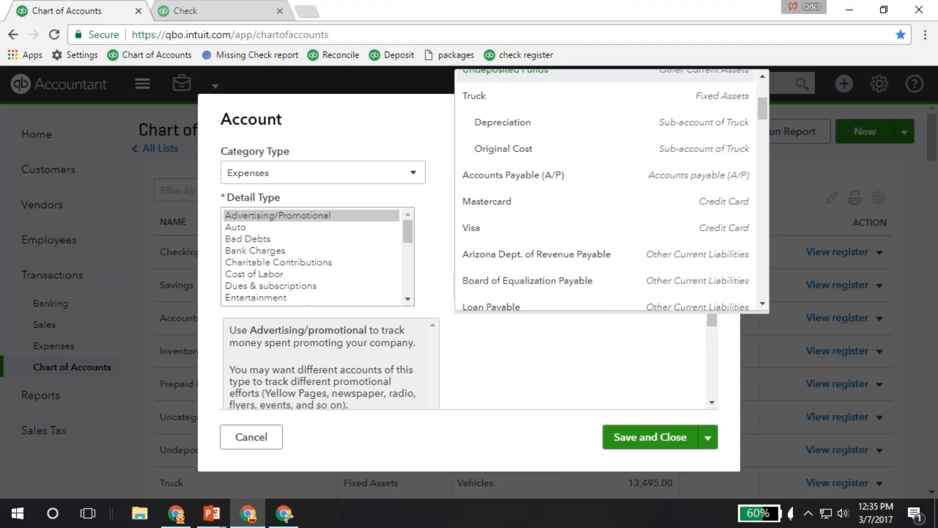
{"action": "scroll", "coordinate": [606, 245], "scroll_direction": "down", "scroll_amount": 3}
{"action": "key", "text": "Escape"}
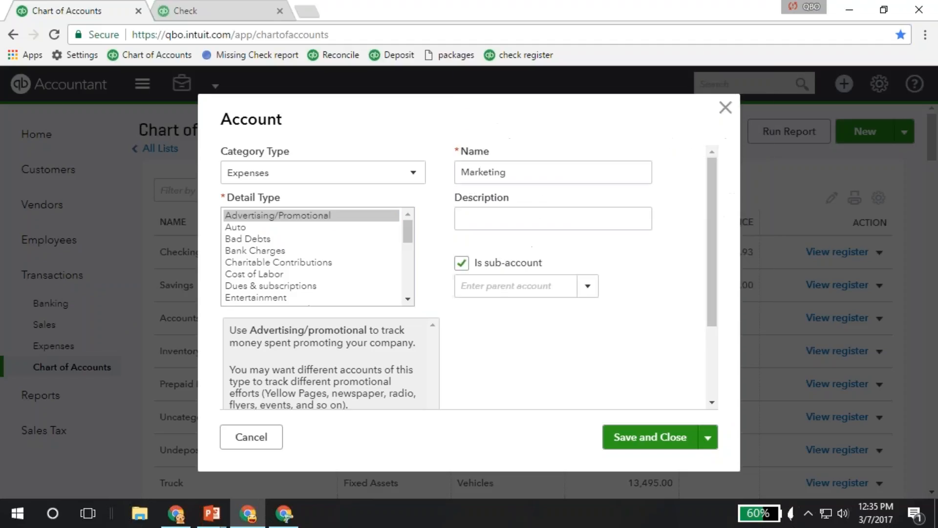
{"action": "left_click", "coordinate": [463, 263]}
{"action": "left_click", "coordinate": [642, 442]}
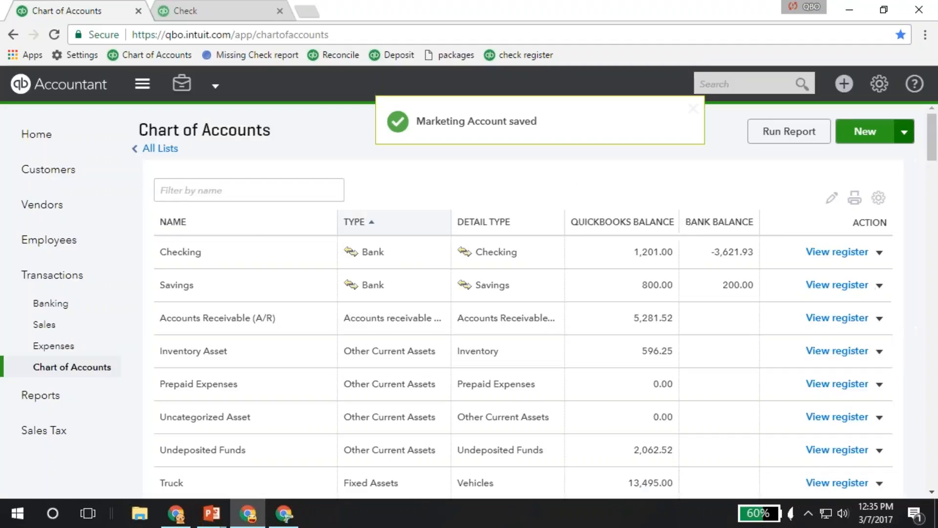
- Check the import option for new accounts and examine the income accounts with their Landscaping Services sub-accounts
{"action": "left_click", "coordinate": [912, 131]}
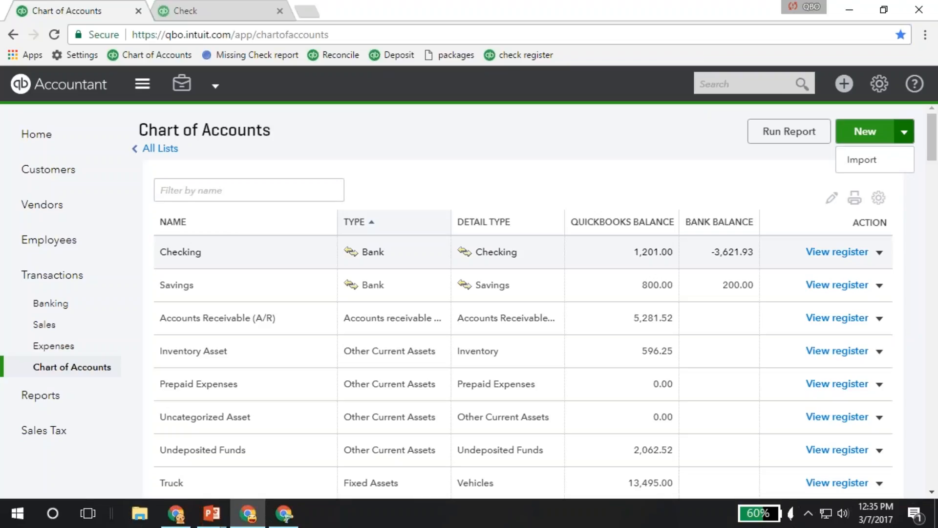
{"action": "scroll", "coordinate": [344, 263], "scroll_direction": "down", "scroll_amount": 2}
{"action": "scroll", "coordinate": [343, 264], "scroll_direction": "down", "scroll_amount": 8}
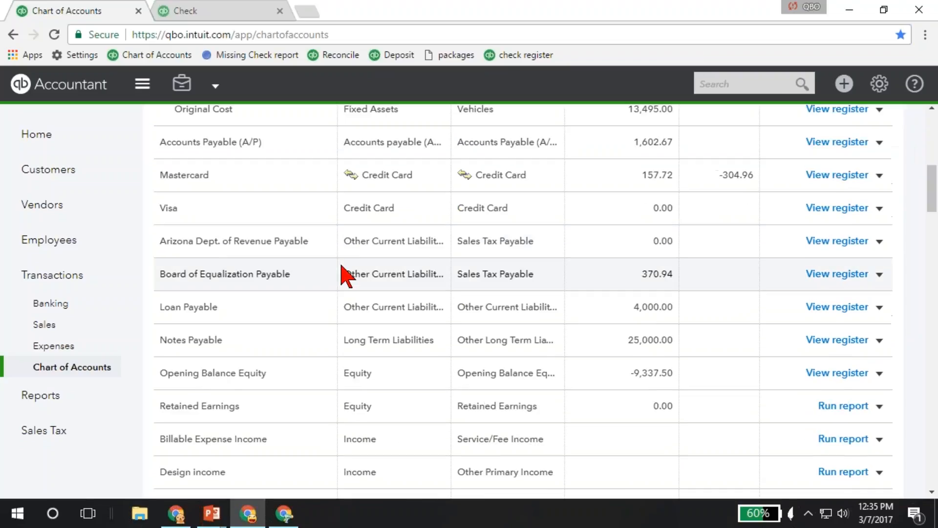
{"action": "scroll", "coordinate": [322, 352], "scroll_direction": "down", "scroll_amount": 3}
{"action": "scroll", "coordinate": [306, 424], "scroll_direction": "down", "scroll_amount": 2}
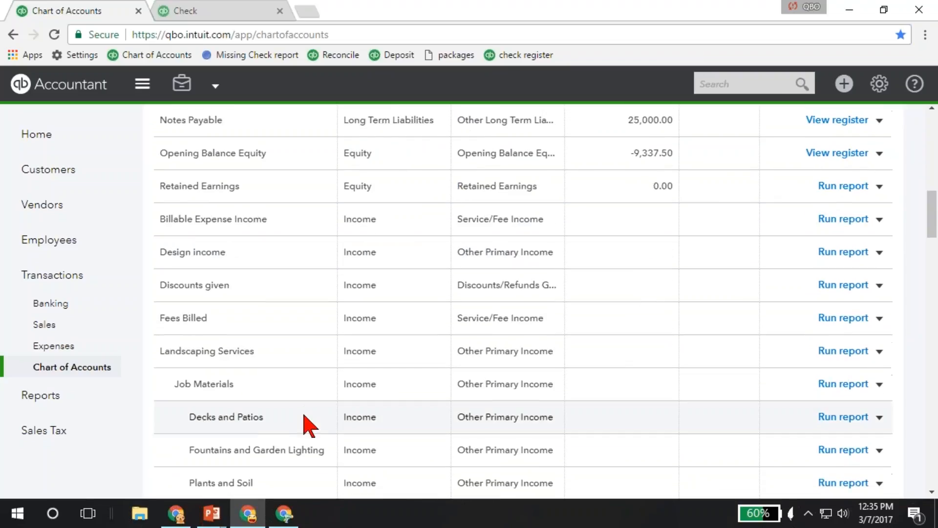
{"action": "scroll", "coordinate": [310, 425], "scroll_direction": "down", "scroll_amount": 3}
{"action": "scroll", "coordinate": [304, 416], "scroll_direction": "up", "scroll_amount": 1}
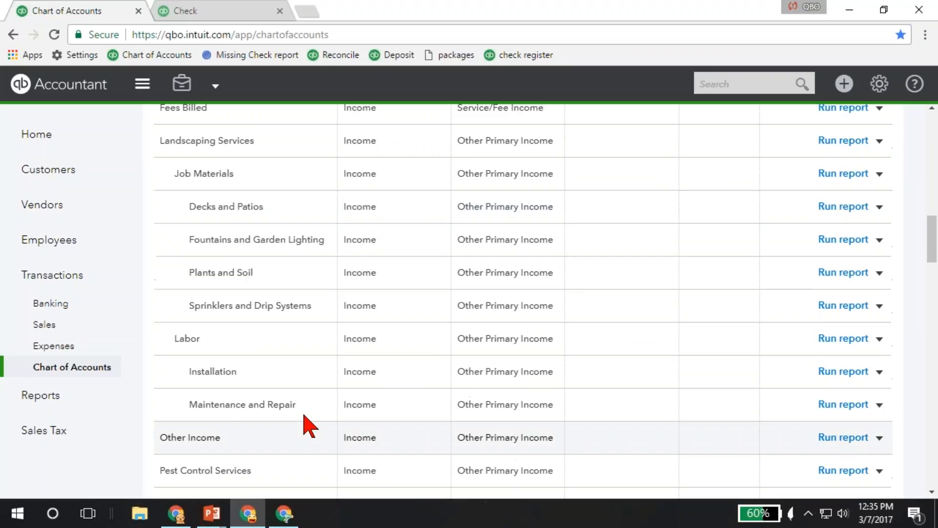
{"action": "scroll", "coordinate": [307, 424], "scroll_direction": "up", "scroll_amount": 1}
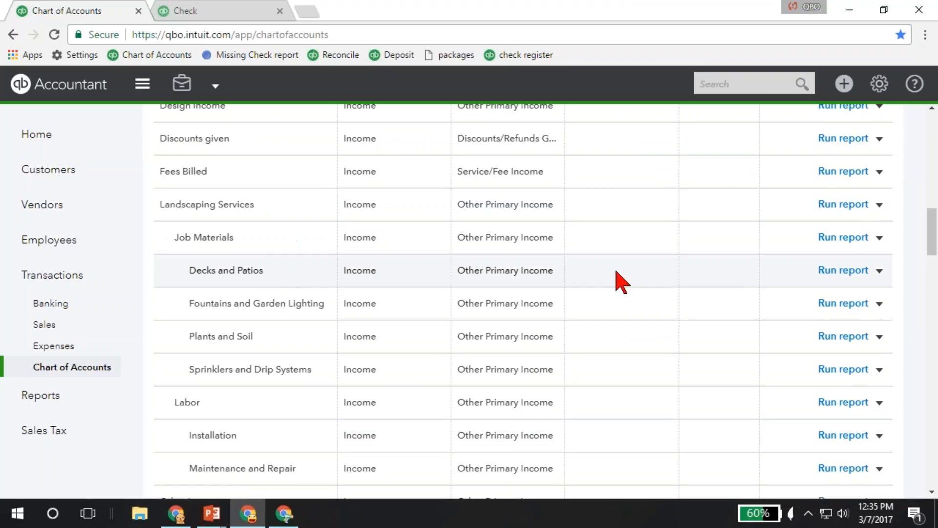
- Open the Decks and Patios income account for editing, highlight part of its name and save the account as it is
{"action": "left_click", "coordinate": [880, 272]}
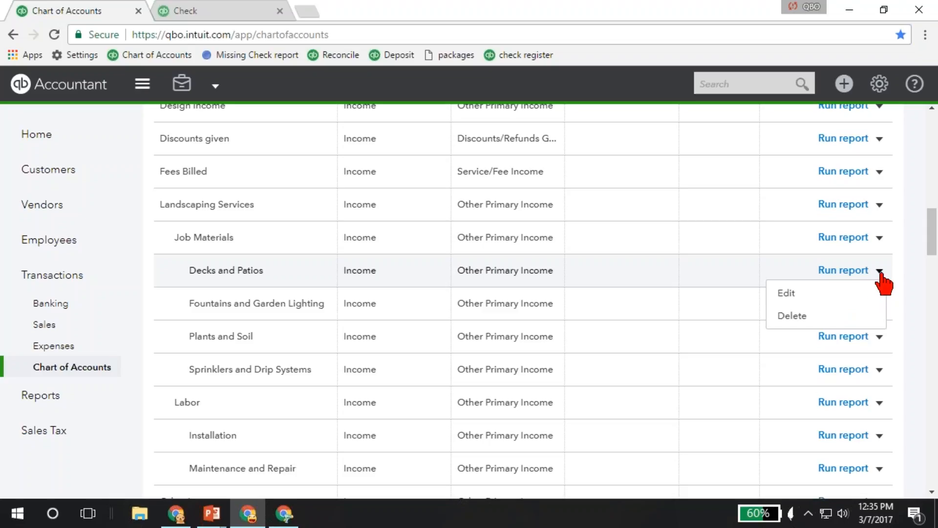
{"action": "left_click", "coordinate": [797, 295]}
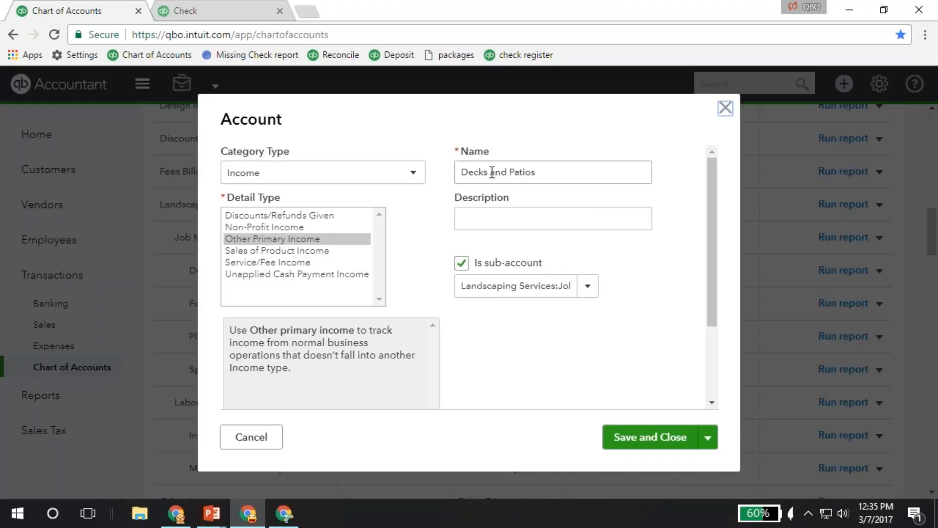
{"action": "left_click_drag", "start_coordinate": [490, 172], "coordinate": [557, 169]}
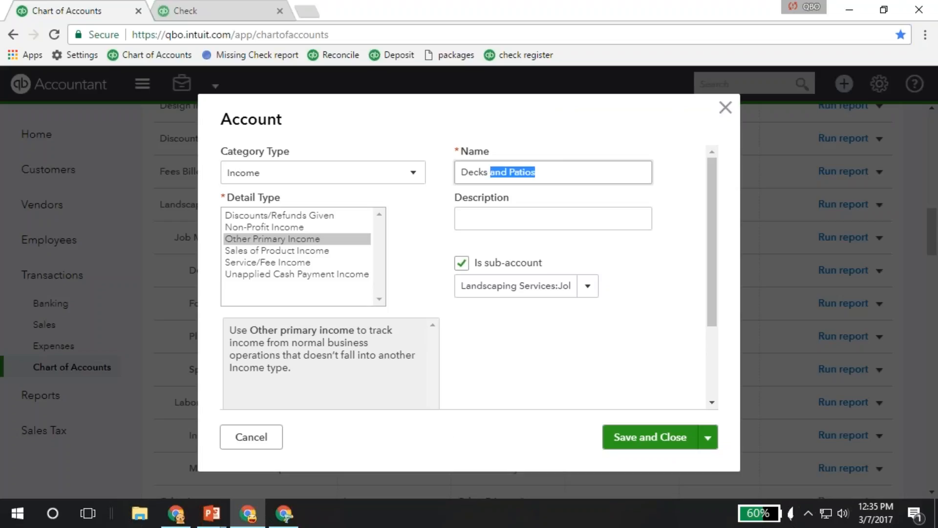
{"action": "left_click", "coordinate": [623, 440]}
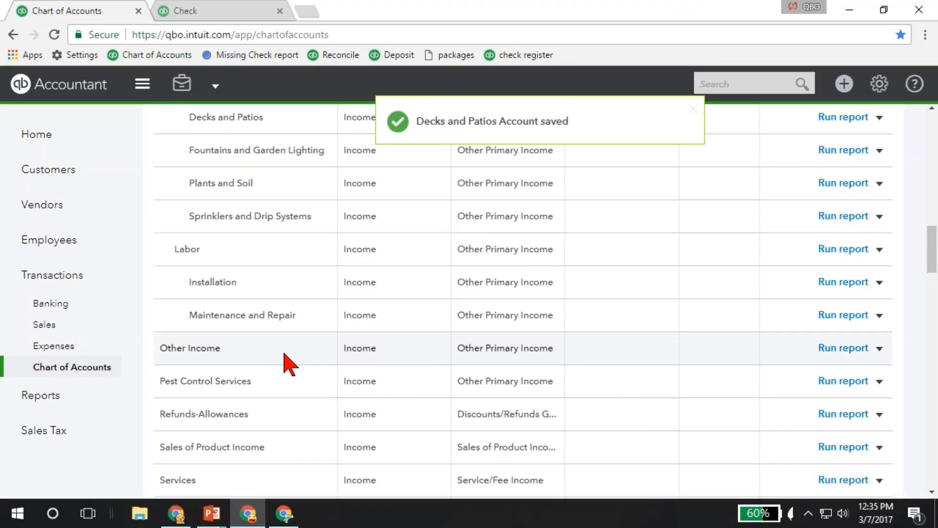
- Rename the Fuel sub-account under the Automobile expense account as Automobile and save it
{"action": "scroll", "coordinate": [288, 364], "scroll_direction": "down", "scroll_amount": 3}
{"action": "scroll", "coordinate": [289, 364], "scroll_direction": "down", "scroll_amount": 5}
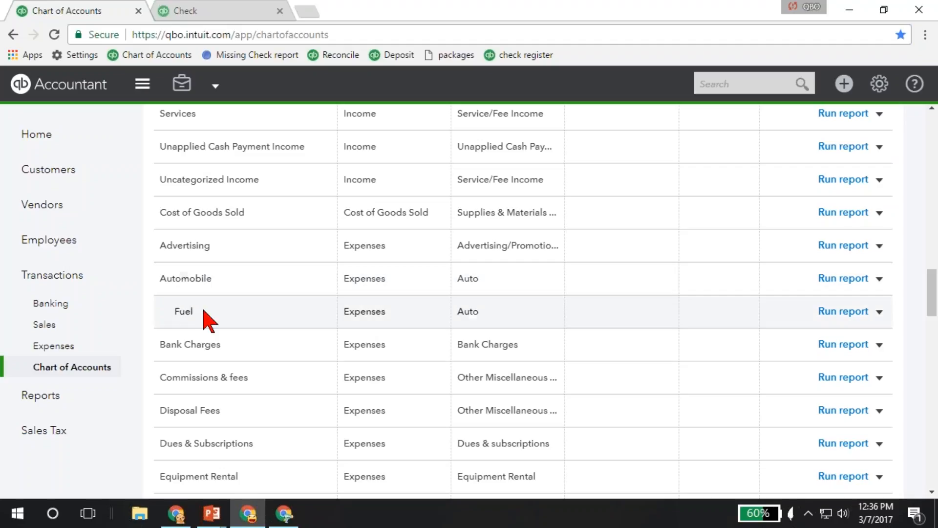
{"action": "left_click", "coordinate": [880, 312]}
{"action": "left_click", "coordinate": [788, 332]}
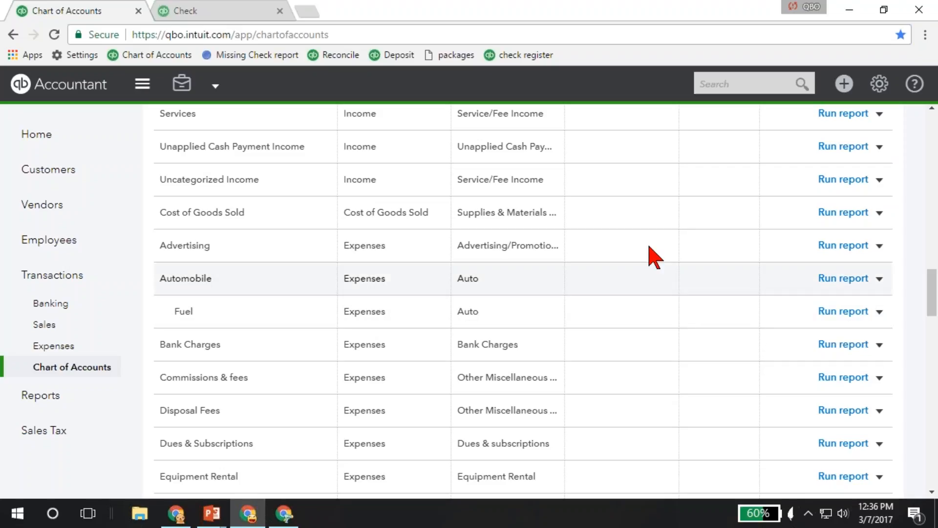
{"action": "type", "text": "Automo"}
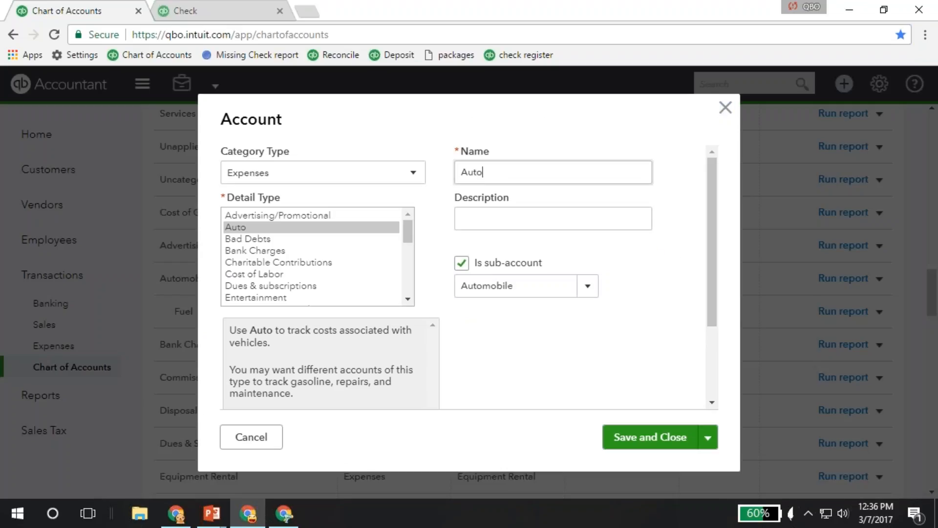
{"action": "key", "text": "BackSpace"}
{"action": "type", "text": "obile"}
{"action": "left_click", "coordinate": [643, 440]}
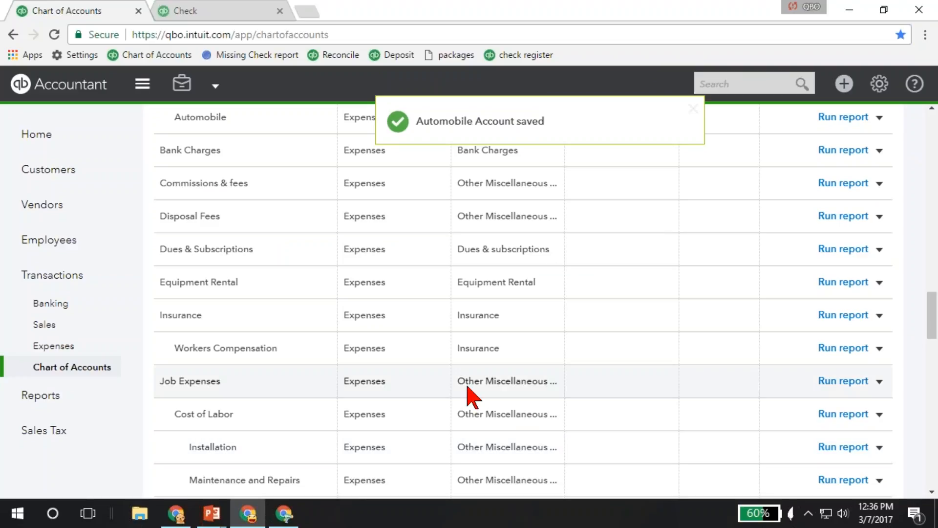
- Look through the expense accounts and their sub-accounts, and open the account list's column and inactive-account display options
{"action": "scroll", "coordinate": [308, 319], "scroll_direction": "down", "scroll_amount": 10}
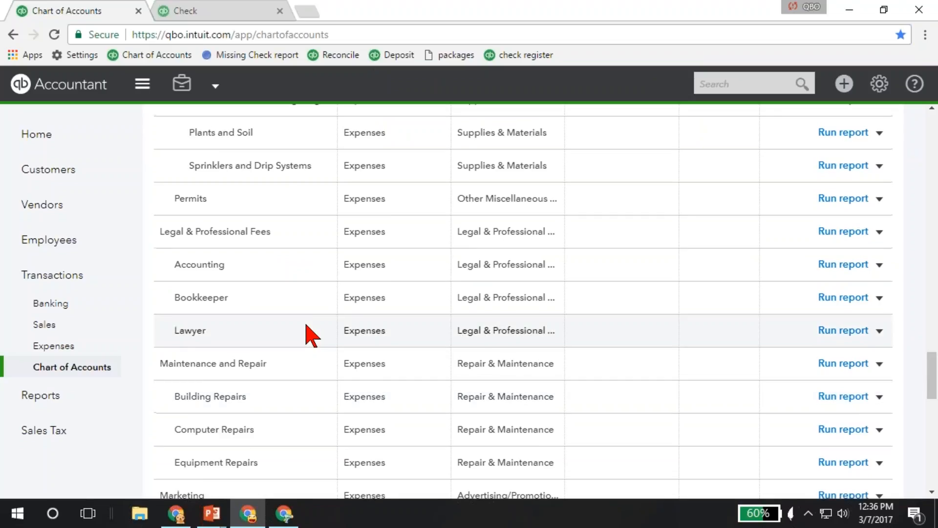
{"action": "scroll", "coordinate": [306, 326], "scroll_direction": "up", "scroll_amount": 5}
{"action": "scroll", "coordinate": [306, 325], "scroll_direction": "down", "scroll_amount": 5}
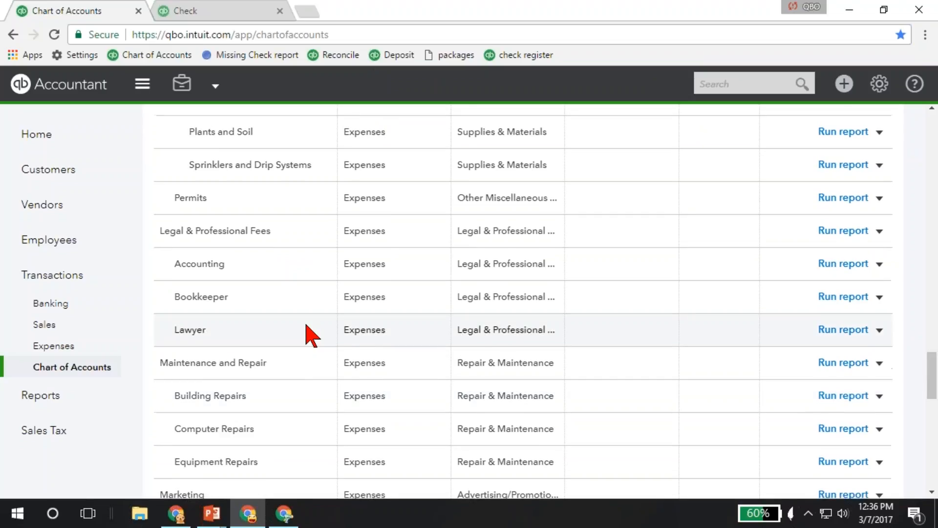
{"action": "scroll", "coordinate": [306, 325], "scroll_direction": "down", "scroll_amount": 1}
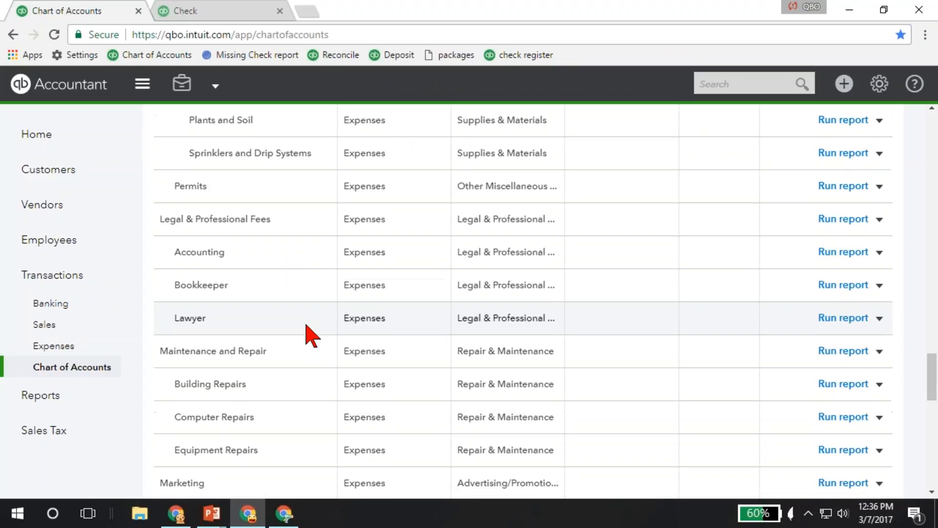
{"action": "scroll", "coordinate": [875, 127], "scroll_direction": "down", "scroll_amount": 5}
{"action": "left_click_drag", "start_coordinate": [934, 395], "coordinate": [934, 127]}
{"action": "left_click", "coordinate": [878, 198]}
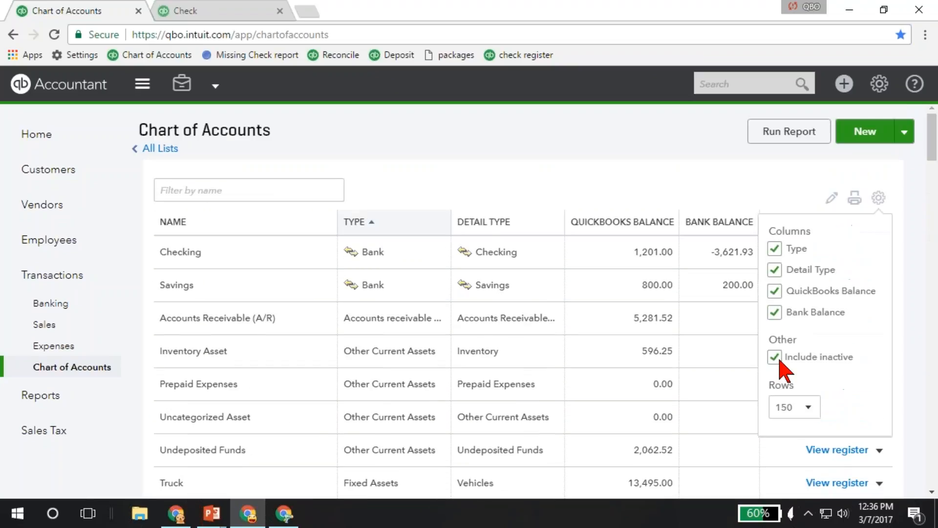
- Filter the account list by "auto" and close the list's display options
{"action": "left_click", "coordinate": [253, 188]}
{"action": "type", "text": "auto"}
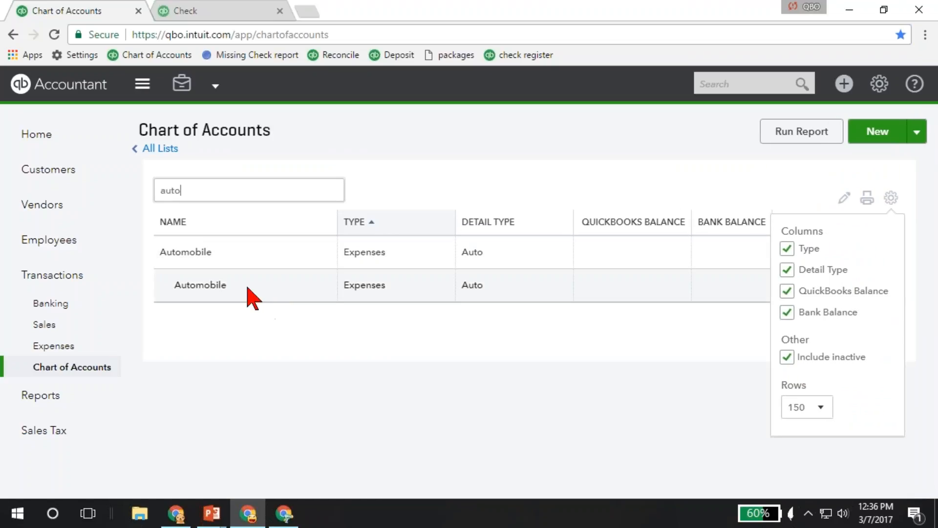
{"action": "left_click", "coordinate": [891, 198]}
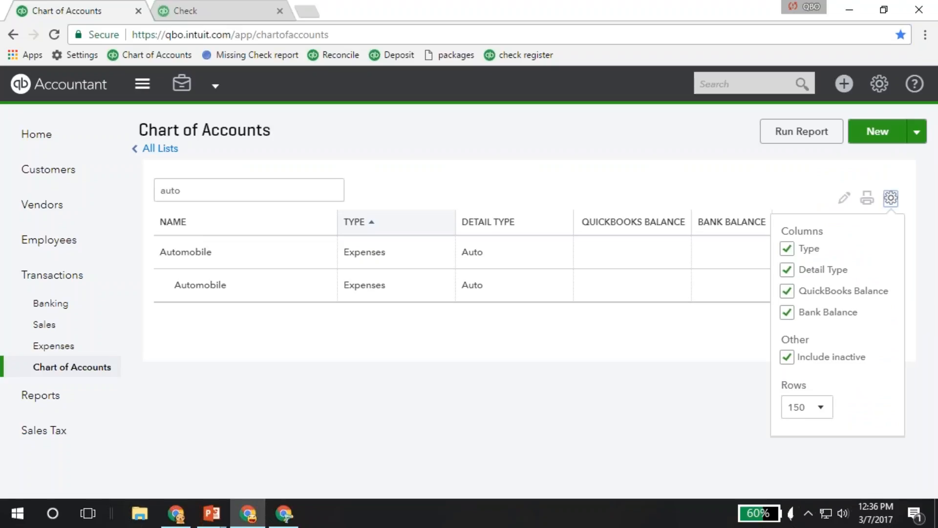
- Turn off the sub-account setting of the Automobile sub-account and save it, agreeing to merge it with the Automobile expense account
{"action": "left_click", "coordinate": [892, 287]}
{"action": "left_click", "coordinate": [797, 308]}
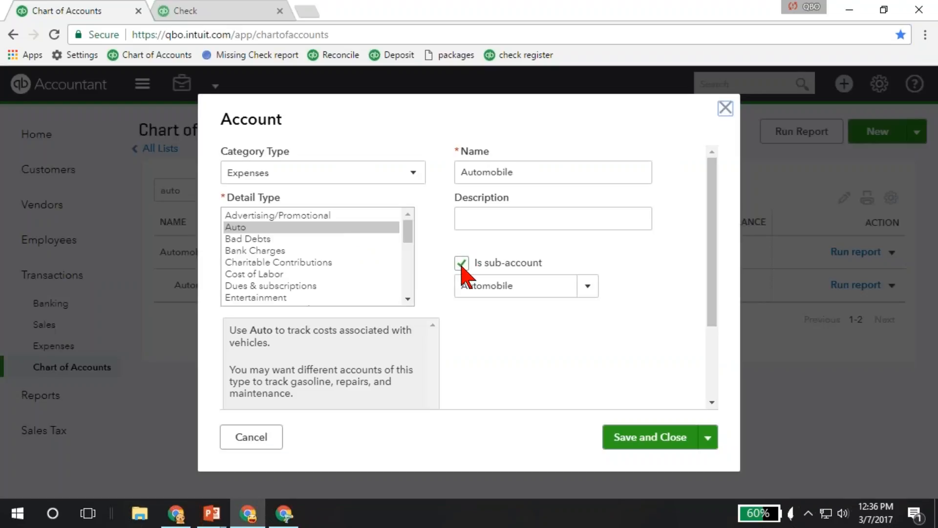
{"action": "left_click", "coordinate": [462, 263]}
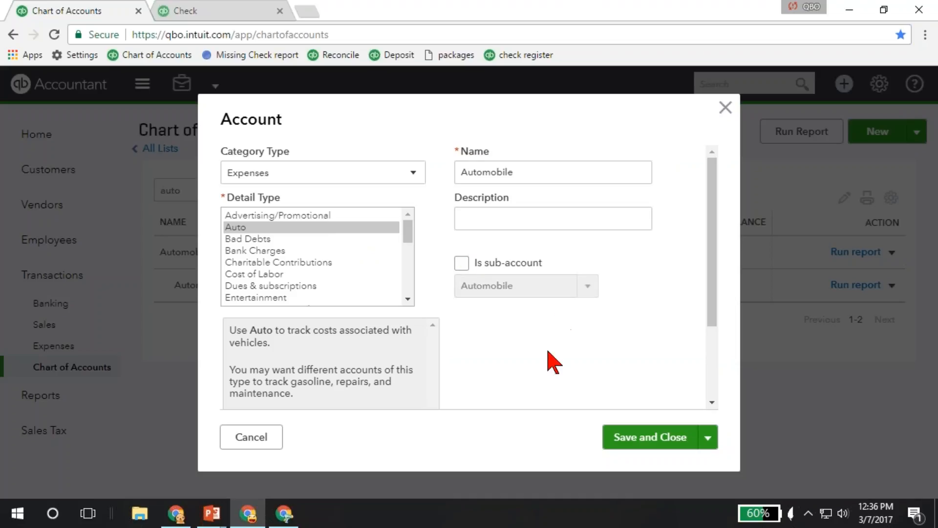
{"action": "left_click", "coordinate": [462, 263]}
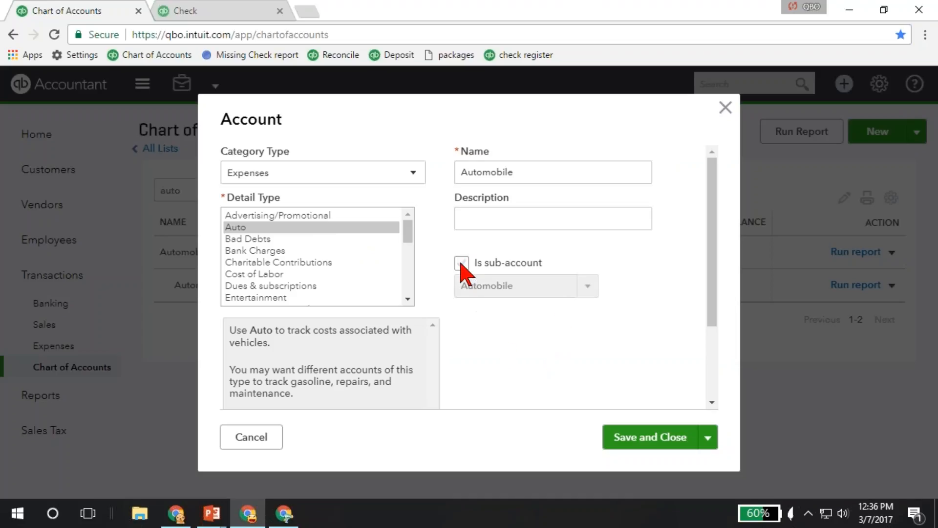
{"action": "left_click", "coordinate": [626, 442]}
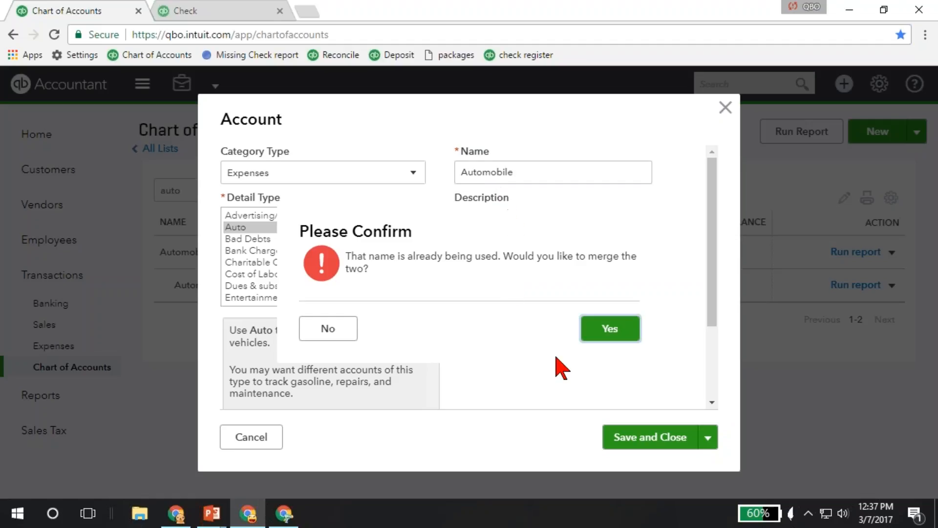
{"action": "left_click", "coordinate": [602, 326]}
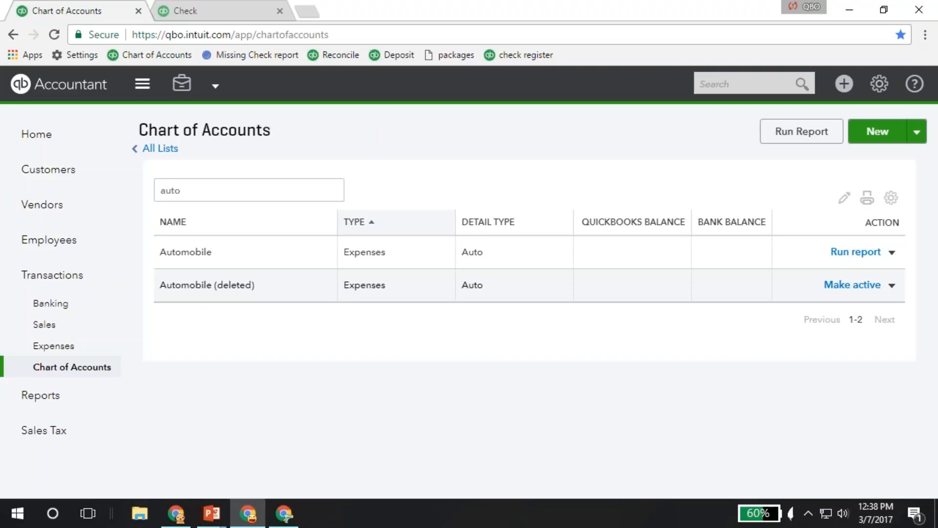
- Make the deleted Automobile account active again and delete the reactivated account
{"action": "left_click", "coordinate": [846, 289]}
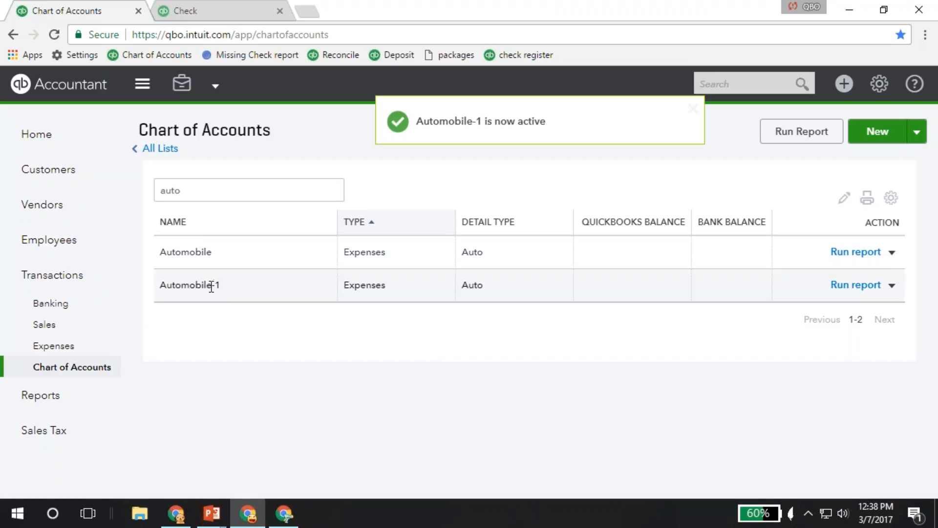
{"action": "left_click_drag", "start_coordinate": [212, 285], "coordinate": [219, 286]}
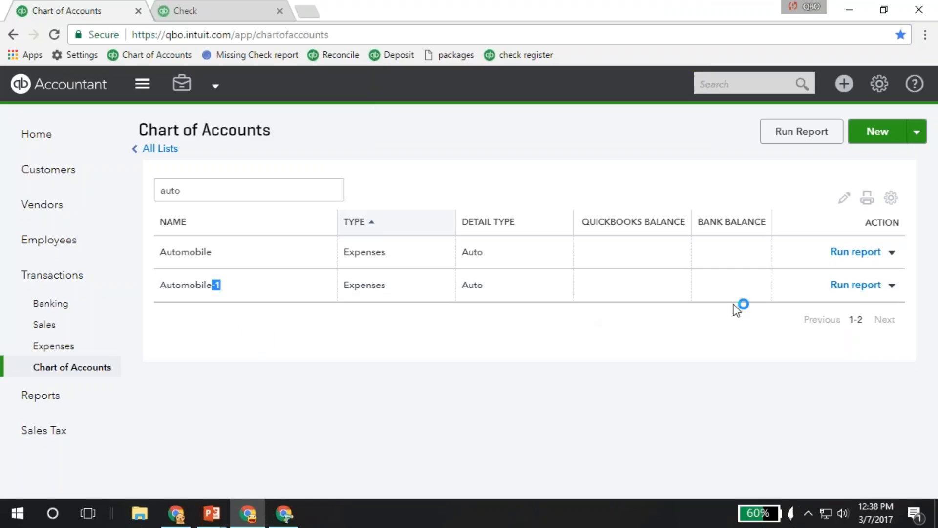
{"action": "left_click", "coordinate": [892, 286]}
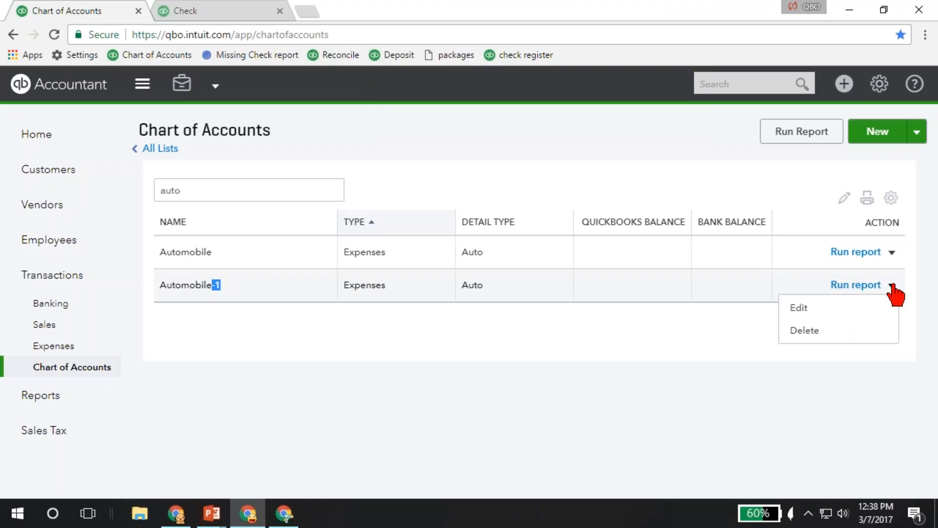
{"action": "left_click", "coordinate": [803, 333]}
{"action": "left_click", "coordinate": [557, 324]}
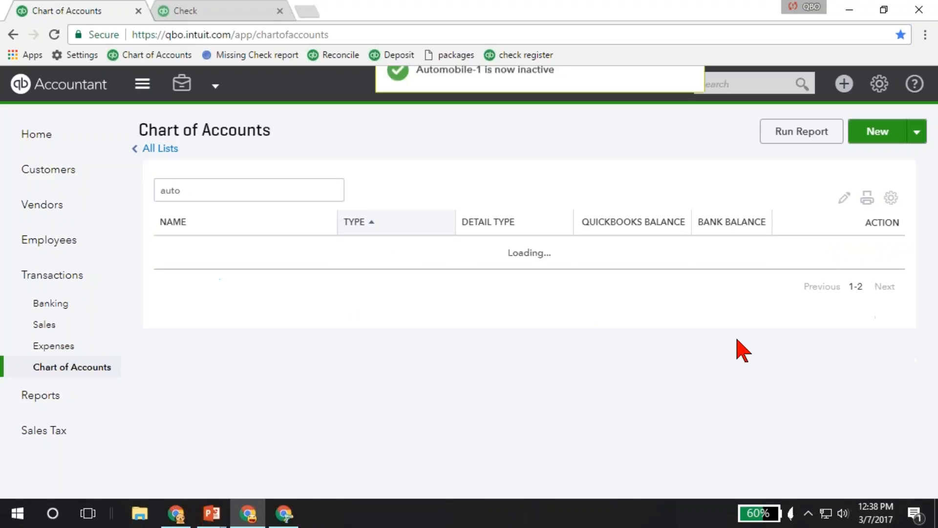
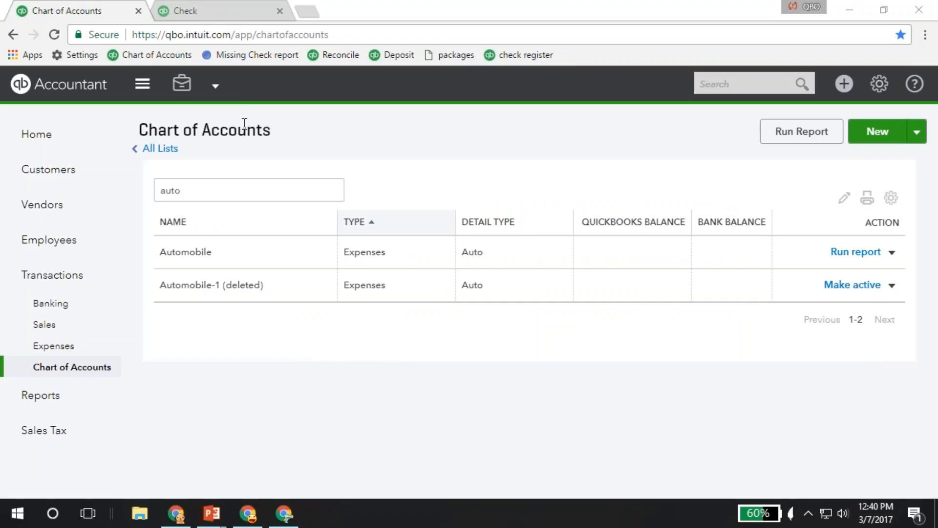
- Open the company's All Lists page and look through the available lists
{"action": "left_click", "coordinate": [880, 87]}
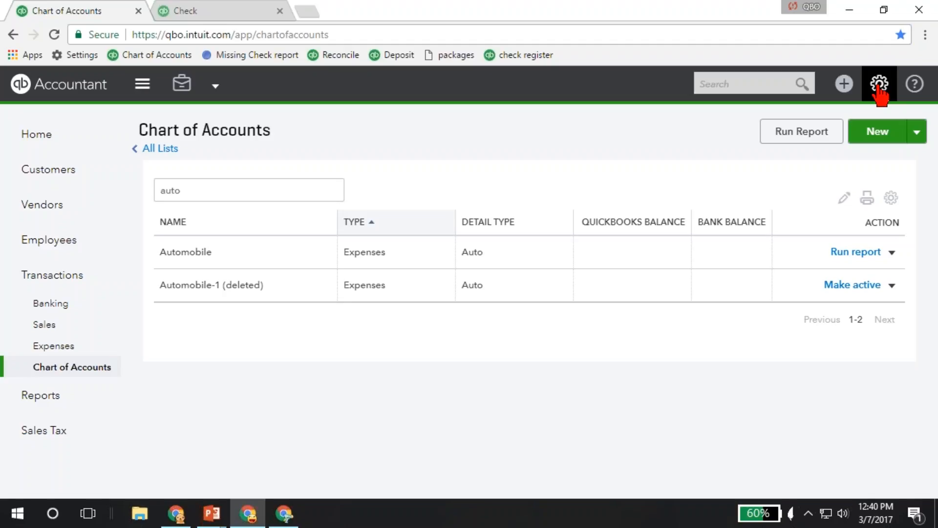
{"action": "left_click", "coordinate": [880, 87]}
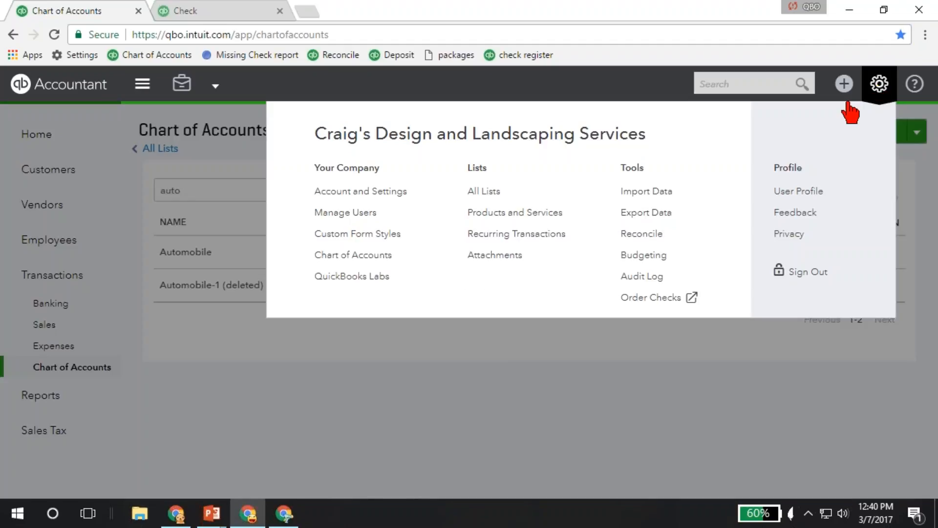
{"action": "left_click", "coordinate": [490, 192]}
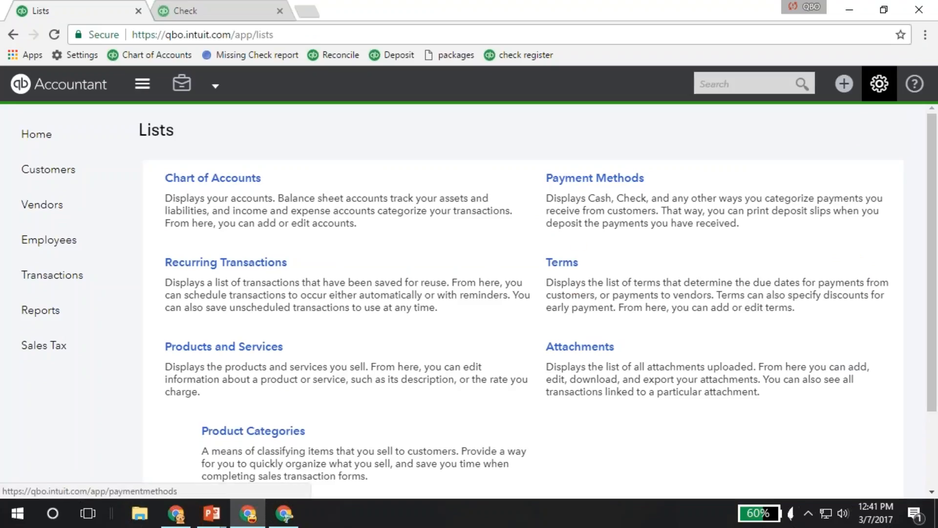
{"action": "scroll", "coordinate": [523, 313], "scroll_direction": "down", "scroll_amount": 1}
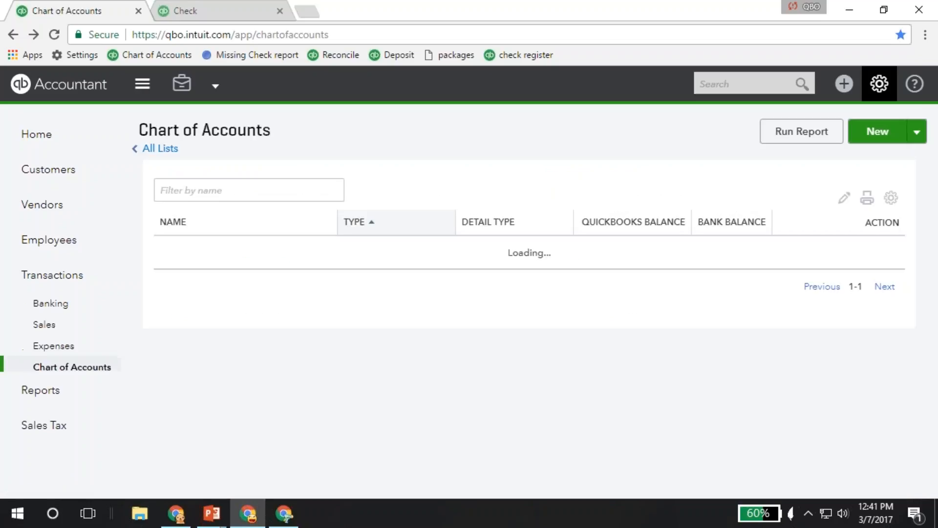
- Open the Products and Services list, collapse its stock overview and dismiss the reorder-point notice
{"action": "left_click", "coordinate": [879, 84]}
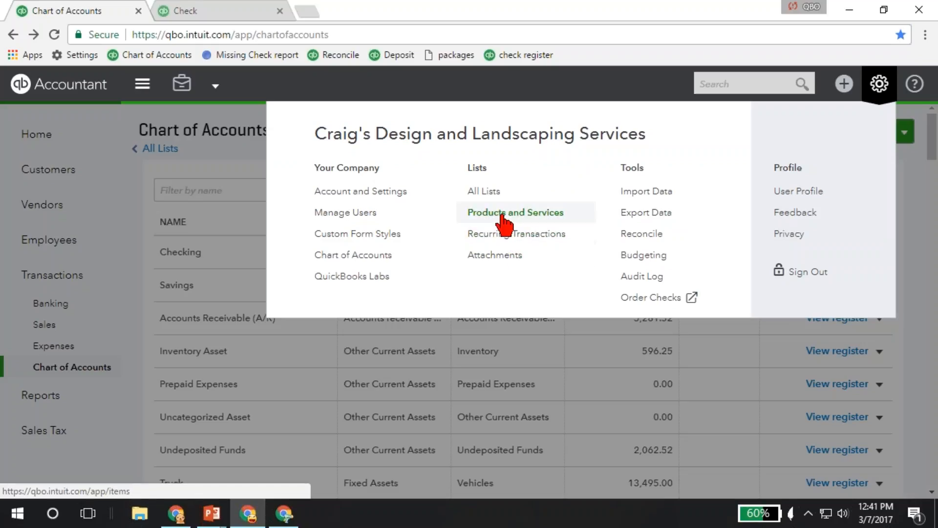
{"action": "left_click", "coordinate": [503, 223]}
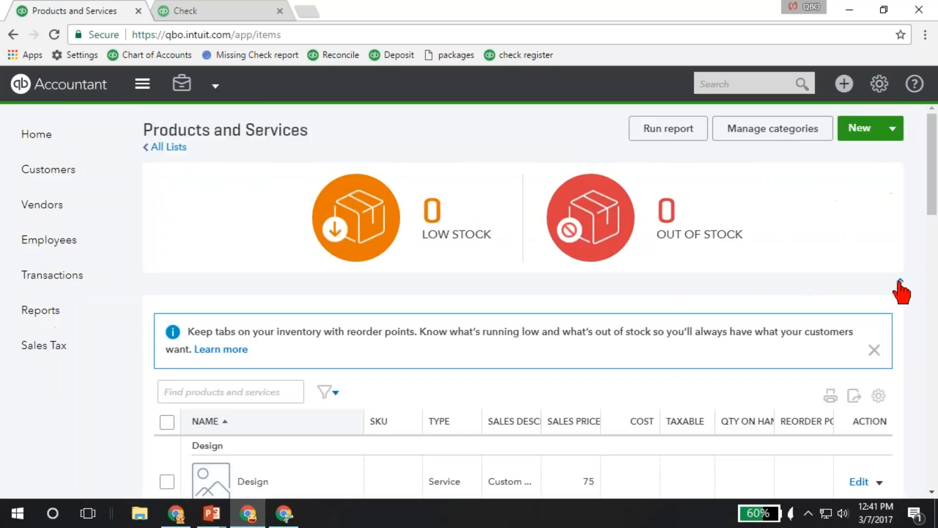
{"action": "left_click", "coordinate": [900, 284]}
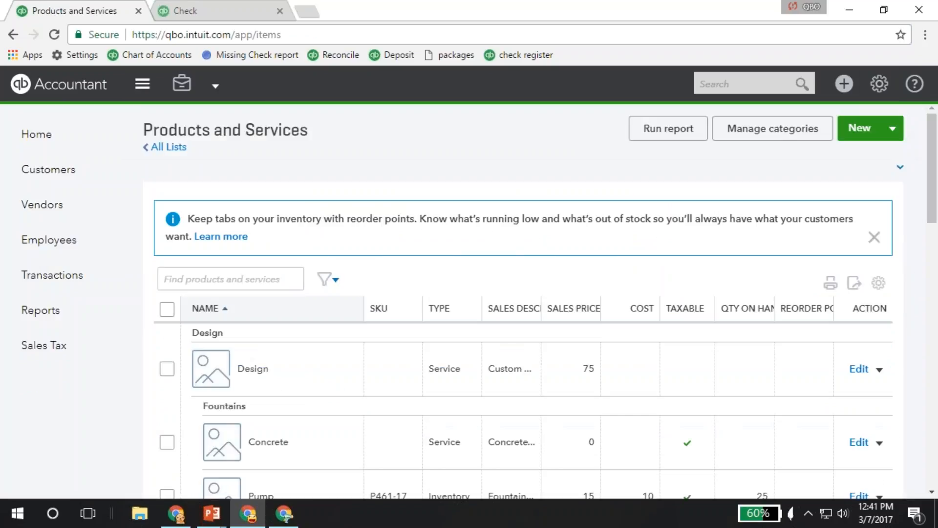
{"action": "left_click", "coordinate": [875, 237]}
- Look through the products and services in the Design and Landscaping categories
{"action": "scroll", "coordinate": [703, 335], "scroll_direction": "down", "scroll_amount": 3}
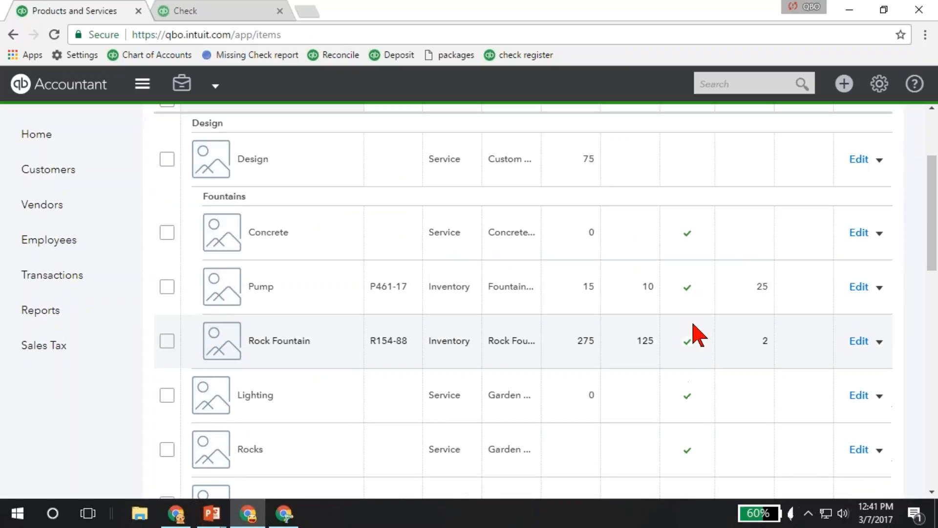
{"action": "scroll", "coordinate": [699, 335], "scroll_direction": "down", "scroll_amount": 1}
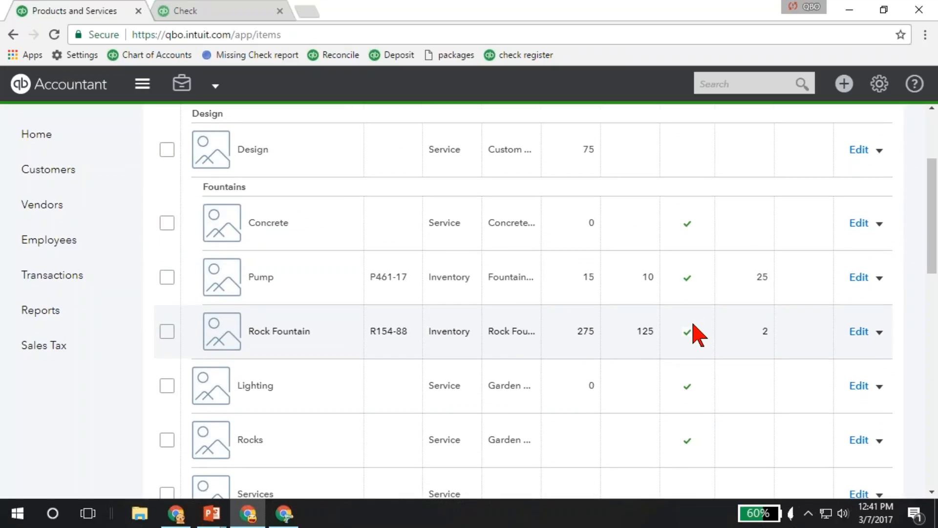
{"action": "scroll", "coordinate": [361, 381], "scroll_direction": "down", "scroll_amount": 7}
{"action": "scroll", "coordinate": [364, 381], "scroll_direction": "up", "scroll_amount": 7}
{"action": "scroll", "coordinate": [368, 381], "scroll_direction": "up", "scroll_amount": 3}
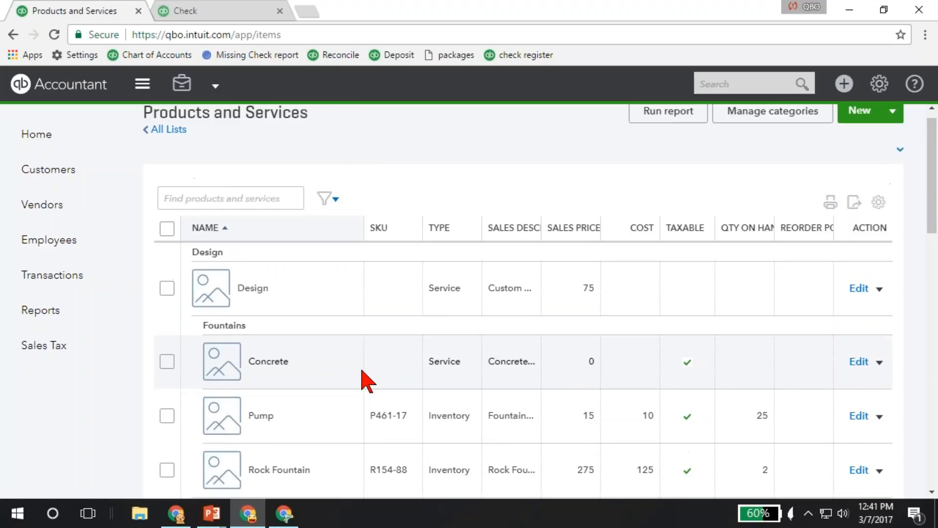
{"action": "scroll", "coordinate": [368, 381], "scroll_direction": "down", "scroll_amount": 1}
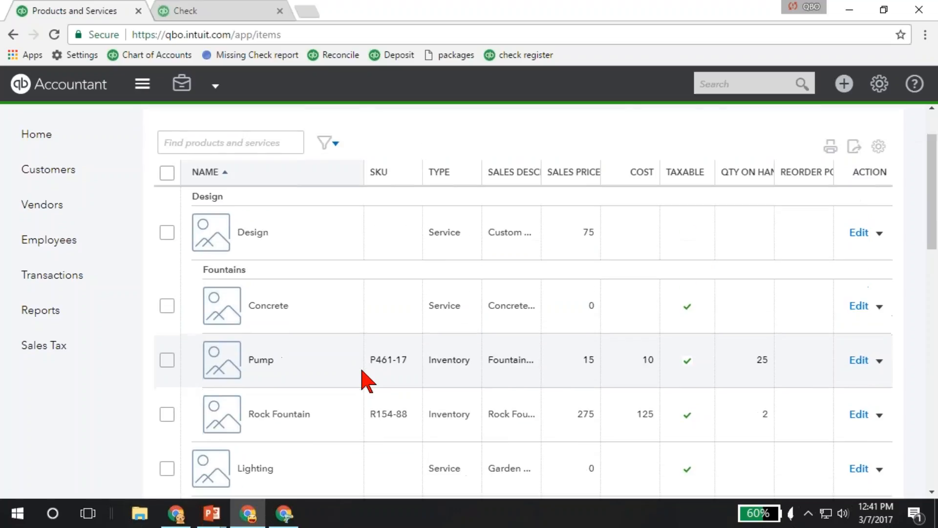
{"action": "scroll", "coordinate": [368, 382], "scroll_direction": "down", "scroll_amount": 5}
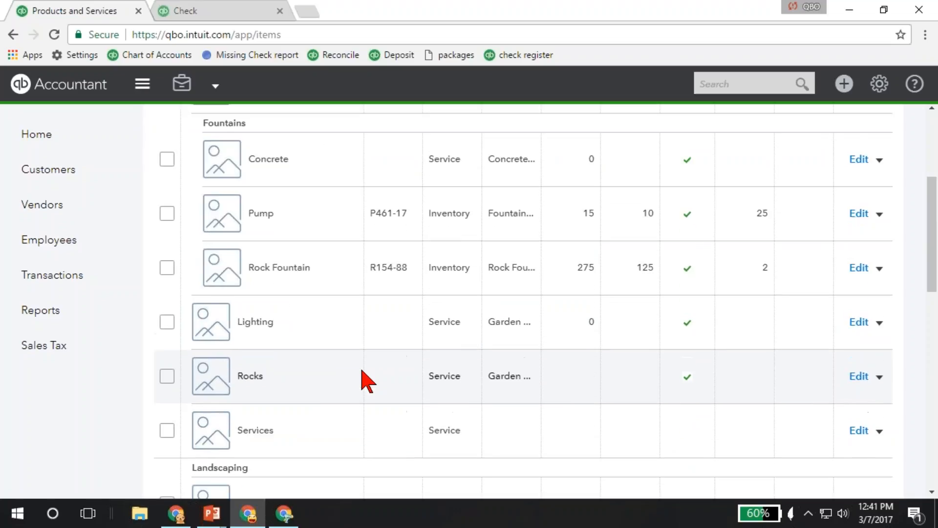
{"action": "scroll", "coordinate": [368, 381], "scroll_direction": "down", "scroll_amount": 1}
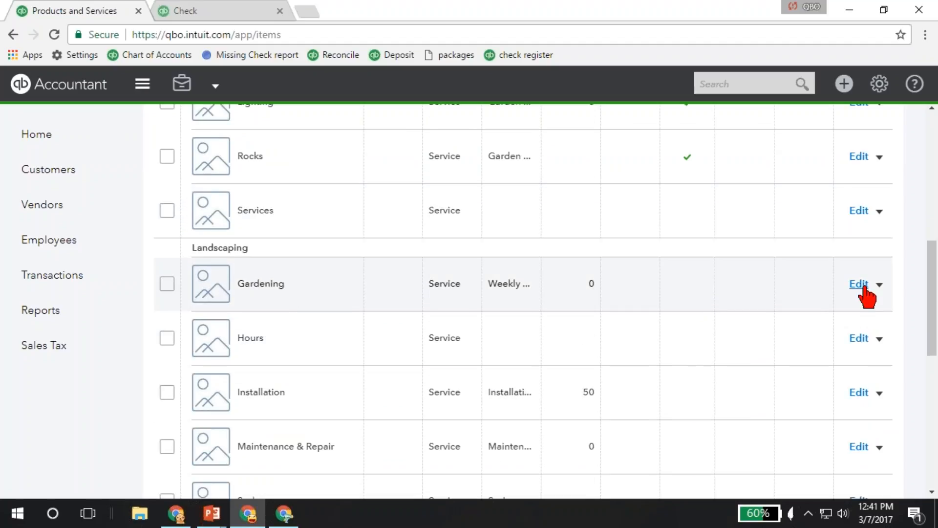
- Open the Gardening service in the Landscaping category for editing and set its sales price/rate to 100
{"action": "left_click", "coordinate": [860, 284]}
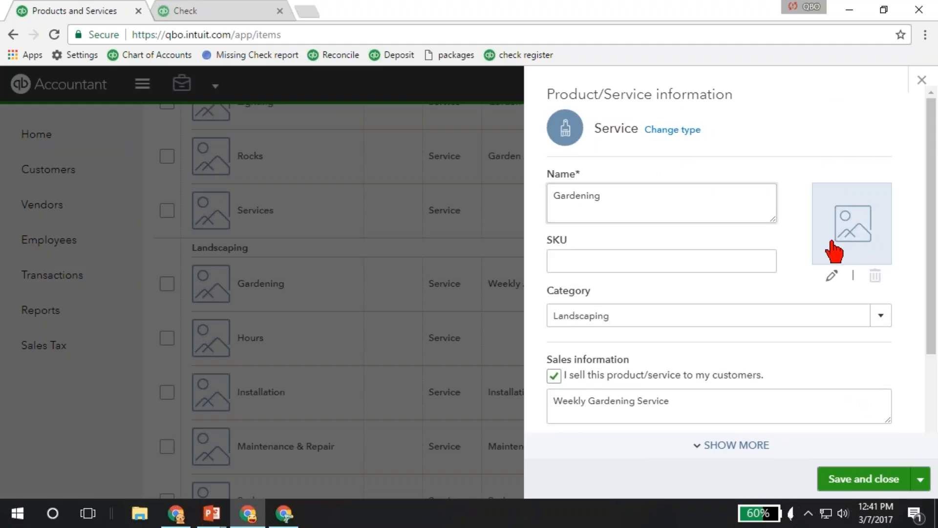
{"action": "scroll", "coordinate": [575, 259], "scroll_direction": "down", "scroll_amount": 2}
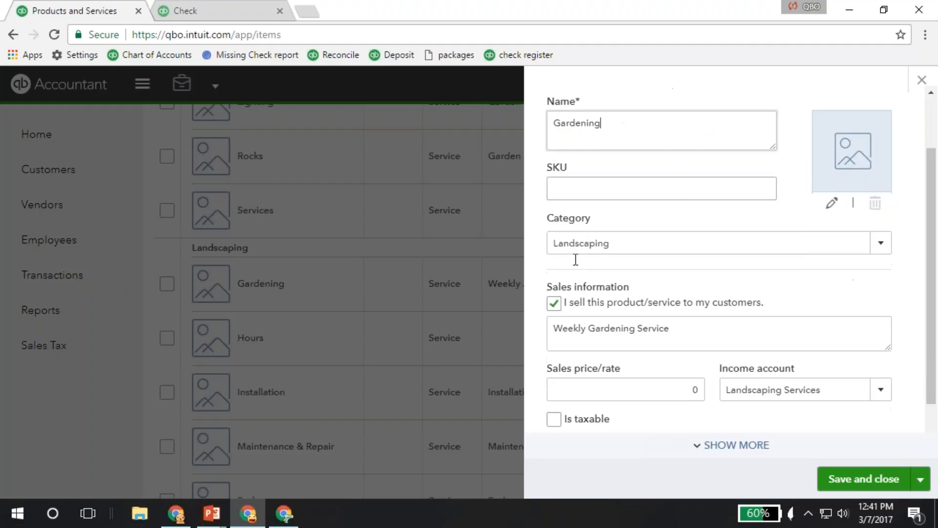
{"action": "scroll", "coordinate": [634, 190], "scroll_direction": "down", "scroll_amount": 1}
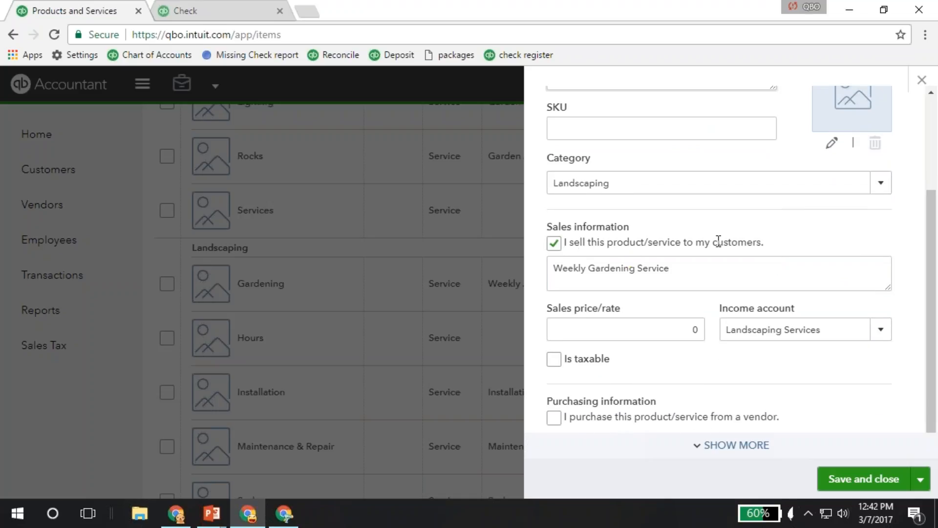
{"action": "left_click", "coordinate": [685, 328]}
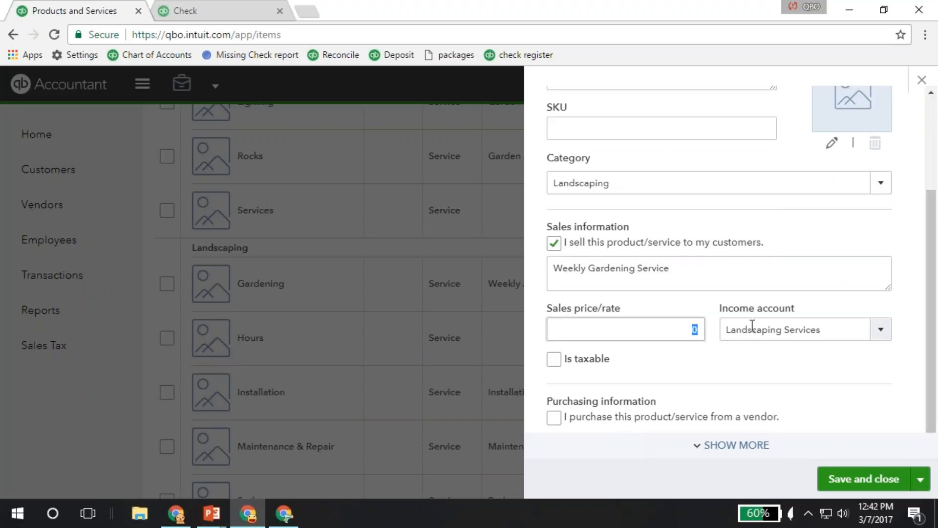
{"action": "type", "text": "50"}
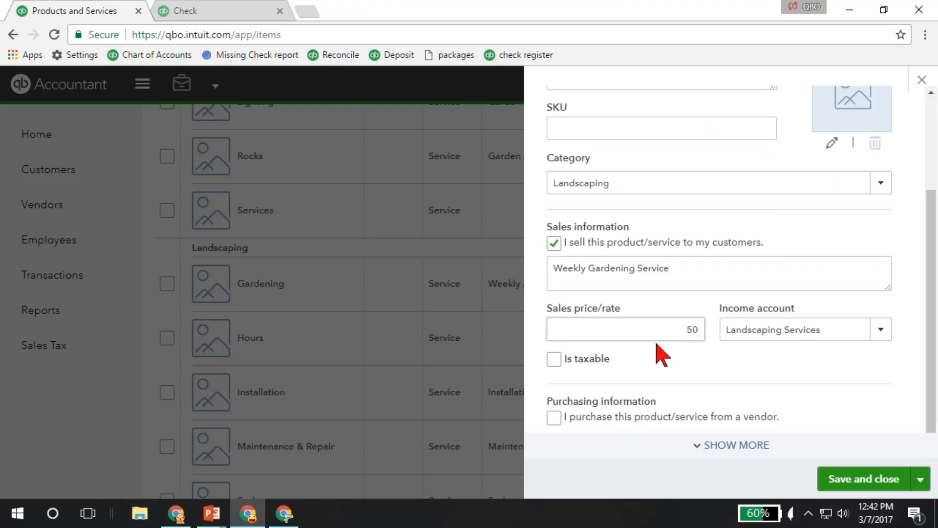
{"action": "double_click", "coordinate": [681, 329]}
{"action": "type", "text": "100"}
{"action": "key", "text": "Tab"}
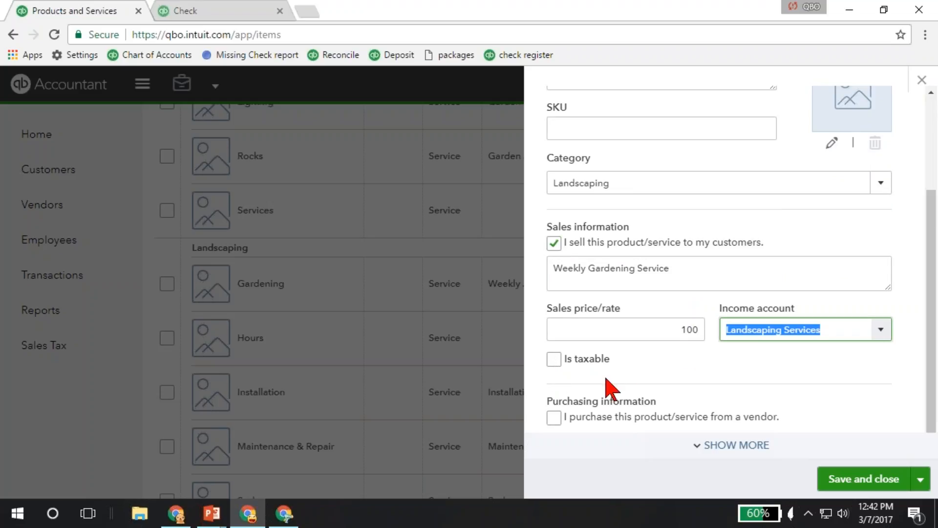
- Mark the Gardening service as purchased from a vendor and set its cost to 50
{"action": "left_click", "coordinate": [553, 422]}
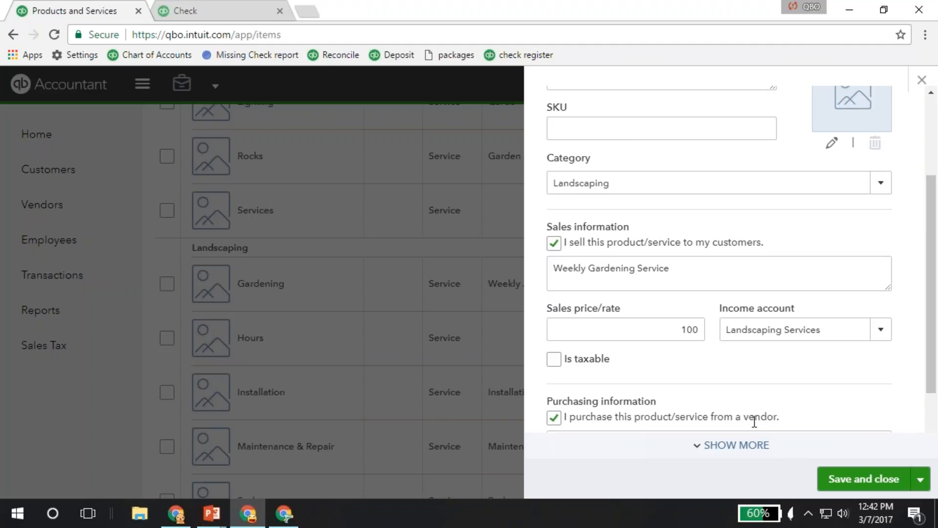
{"action": "scroll", "coordinate": [754, 421], "scroll_direction": "down", "scroll_amount": 2}
{"action": "scroll", "coordinate": [684, 188], "scroll_direction": "up", "scroll_amount": 3}
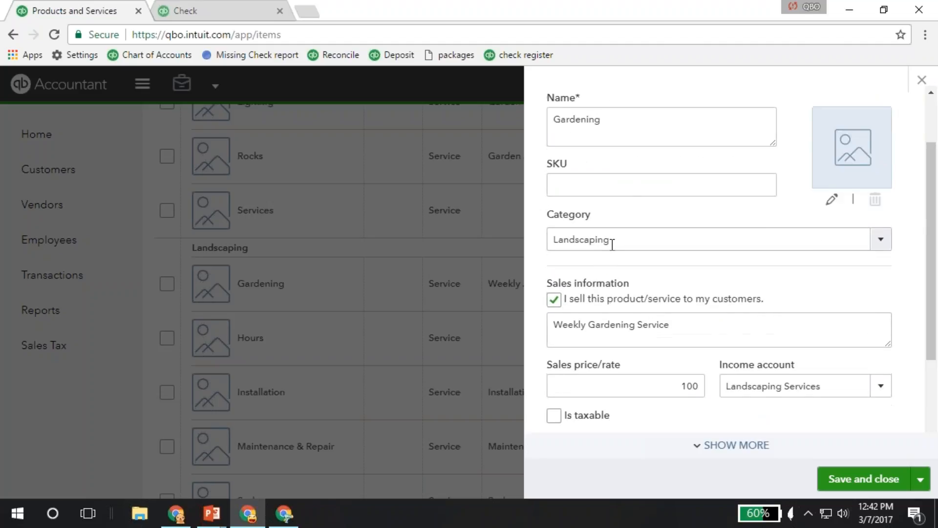
{"action": "scroll", "coordinate": [655, 310], "scroll_direction": "down", "scroll_amount": 3}
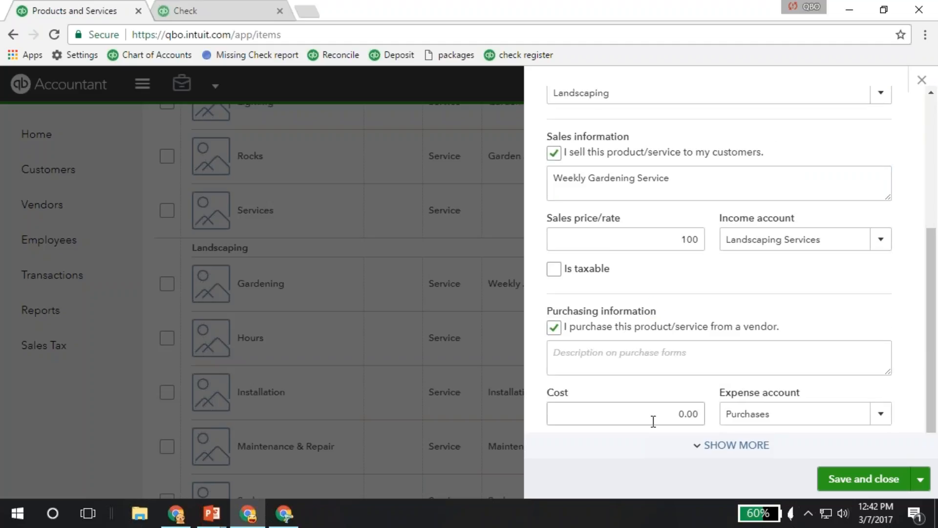
{"action": "left_click", "coordinate": [703, 413]}
{"action": "type", "text": "50"}
- Assign Job Expenses:Cost of Labor as the Gardening service's expense account and save the service
{"action": "left_click", "coordinate": [804, 424]}
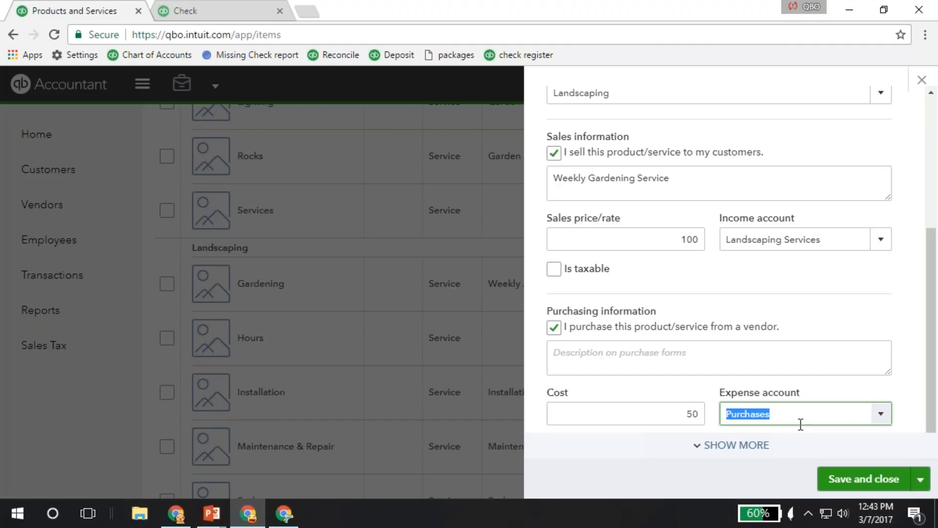
{"action": "type", "text": "jo"}
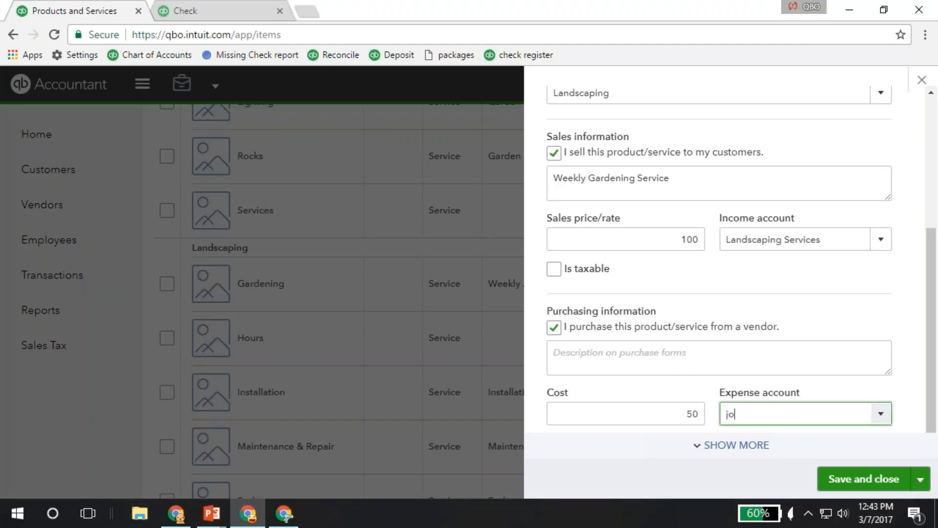
{"action": "key", "text": "BackSpace"}
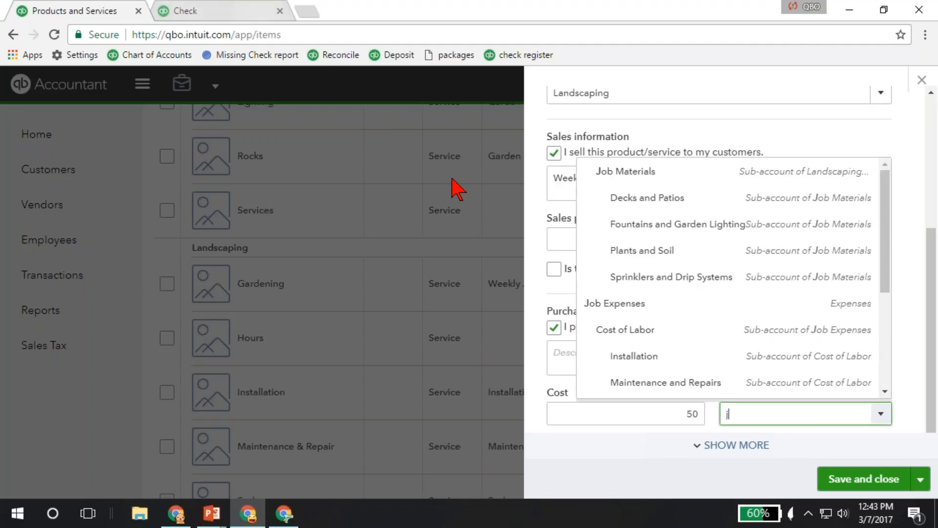
{"action": "left_click", "coordinate": [606, 330]}
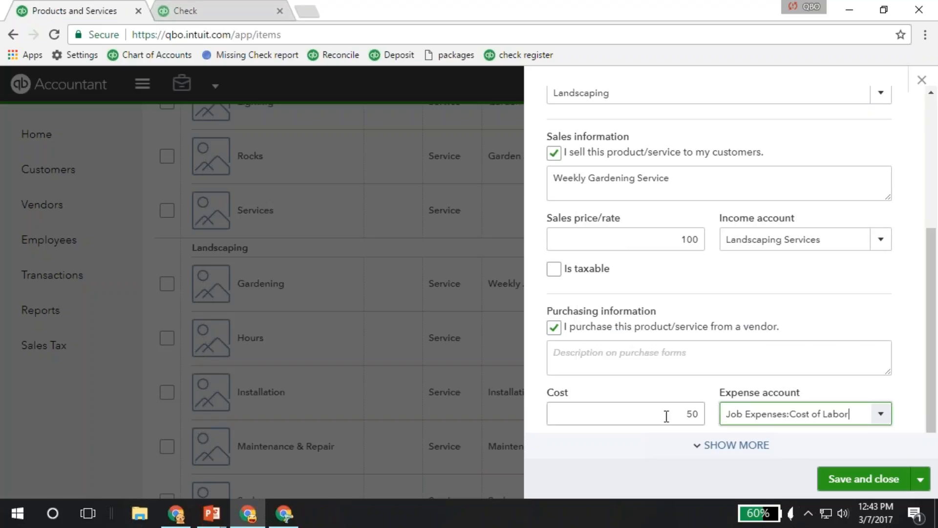
{"action": "left_click_drag", "start_coordinate": [670, 415], "coordinate": [705, 423]}
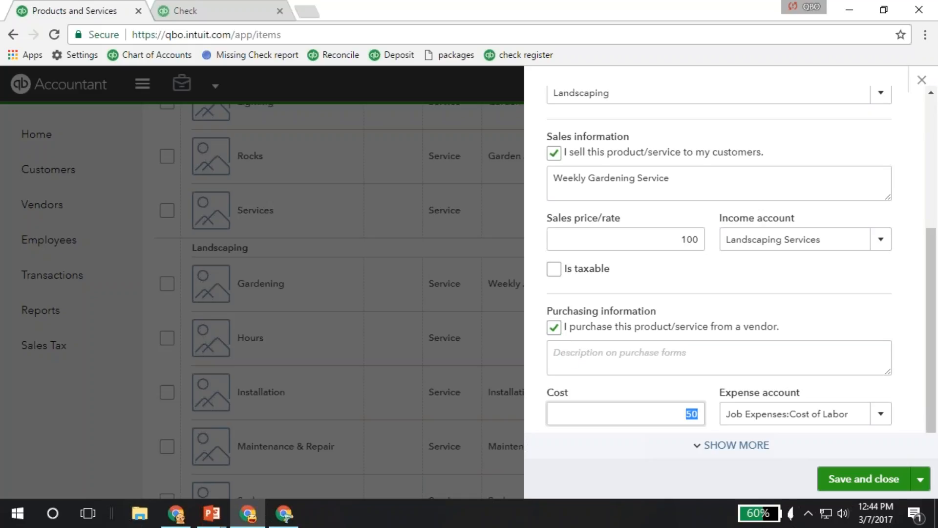
{"action": "left_click", "coordinate": [904, 479]}
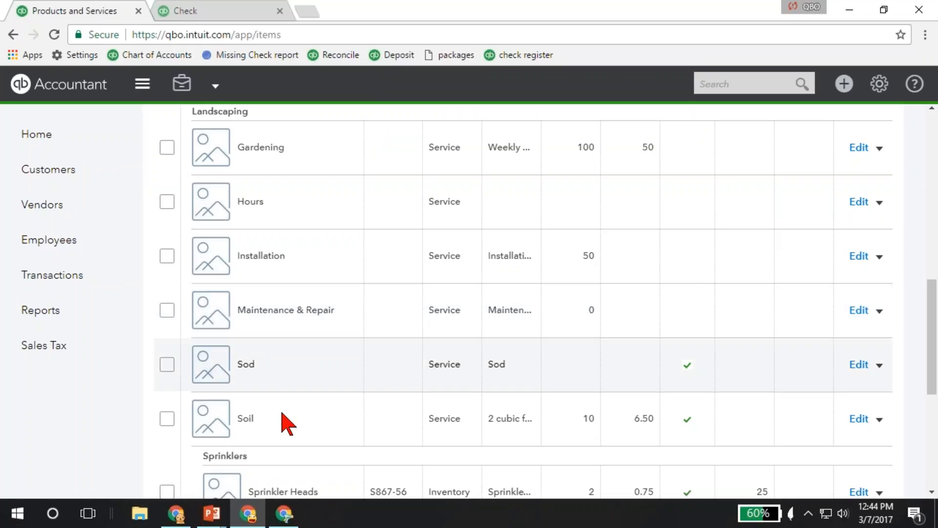
- Switch to the running PowerPoint slide show
{"action": "left_click", "coordinate": [213, 517]}
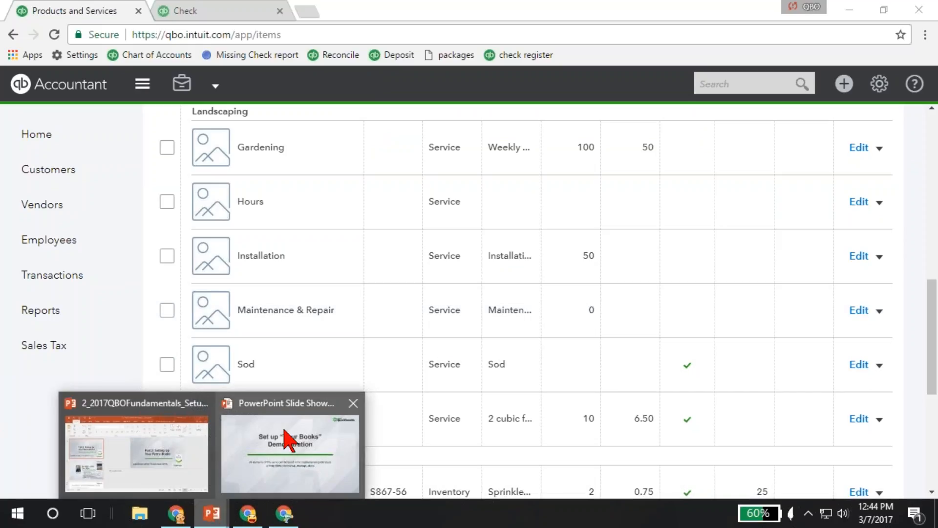
{"action": "mouse_move", "coordinate": [285, 431]}
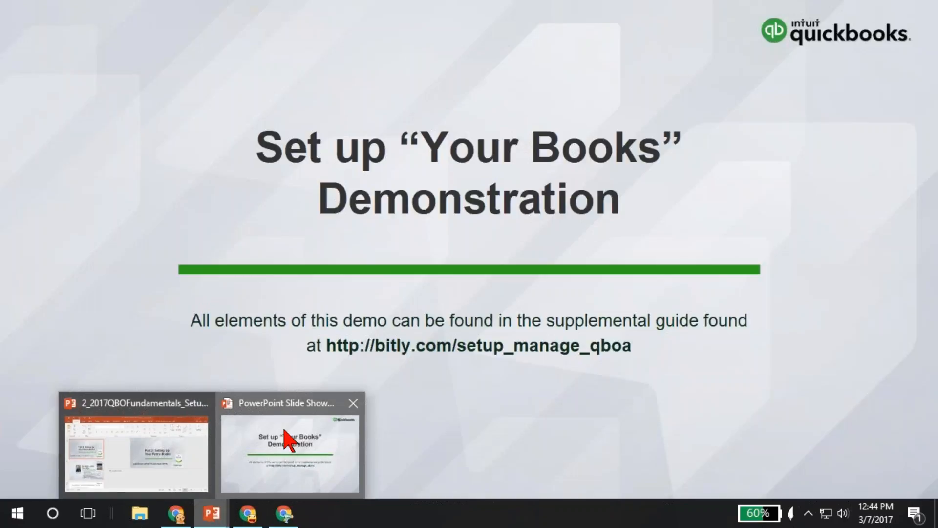
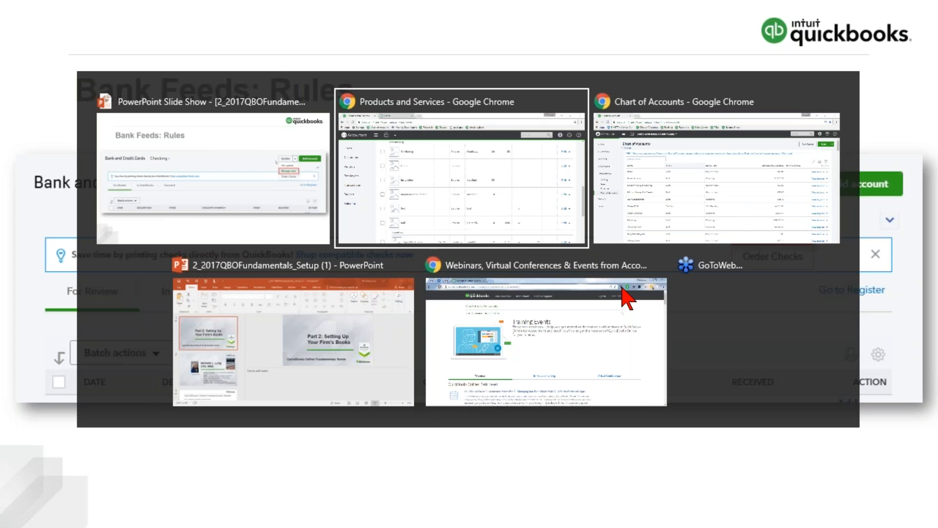
- Switch to QuickBooks Online in Chrome, open the Banking transactions page, and dismiss the tip about recognized items
{"action": "key", "text": "Escape"}
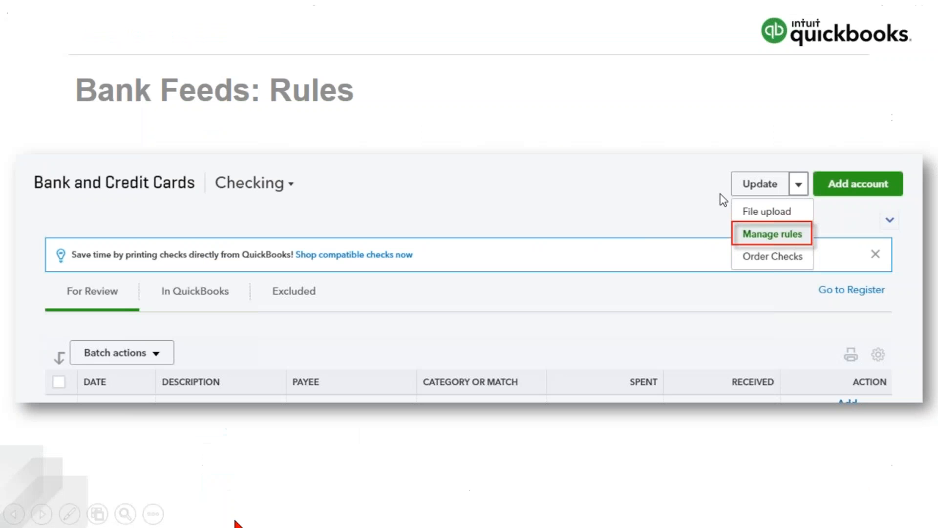
{"action": "key", "text": "alt+Tab"}
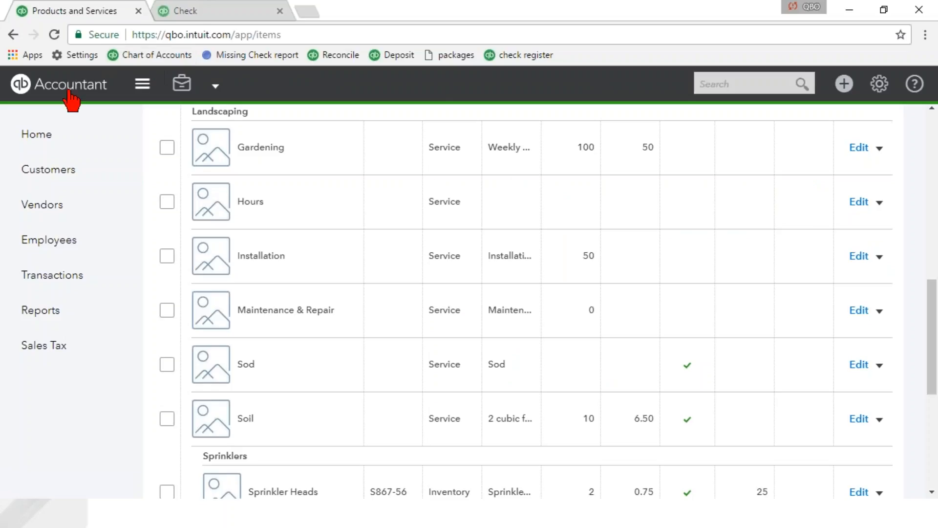
{"action": "left_click", "coordinate": [43, 139]}
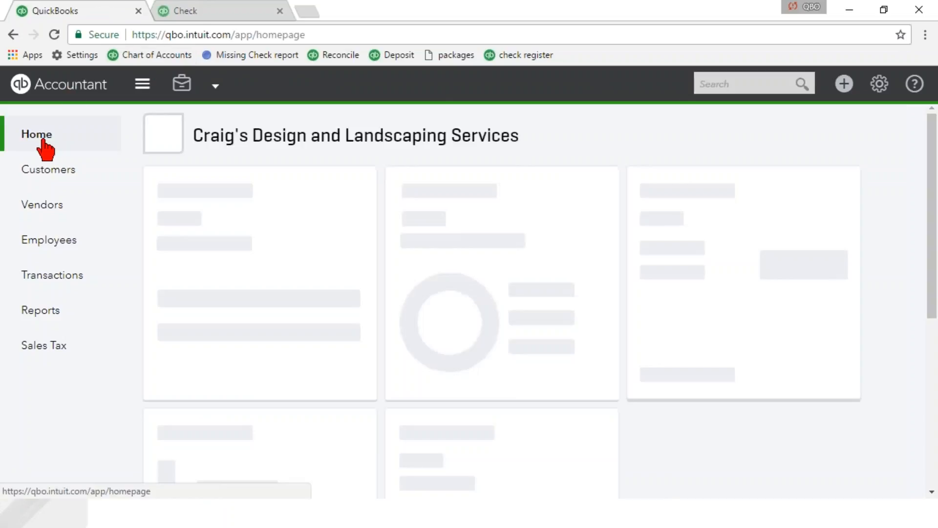
{"action": "left_click", "coordinate": [63, 276]}
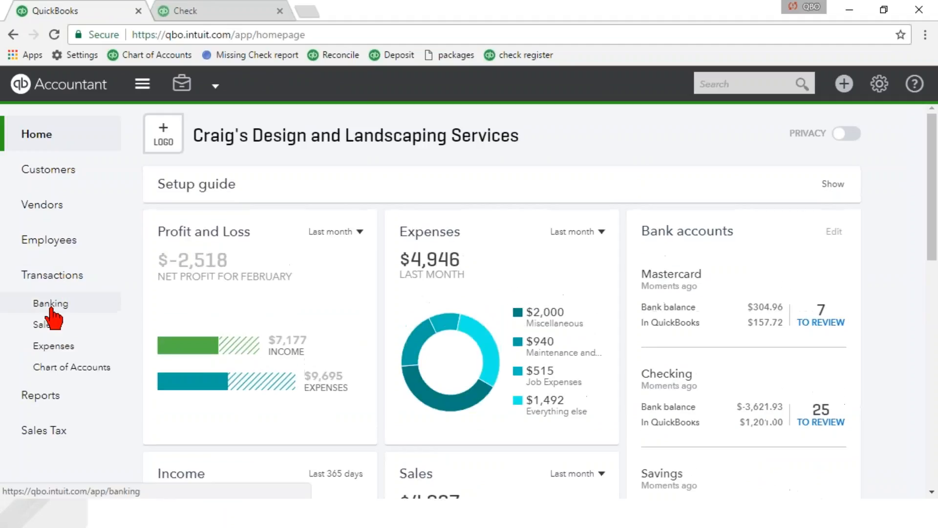
{"action": "left_click", "coordinate": [47, 308]}
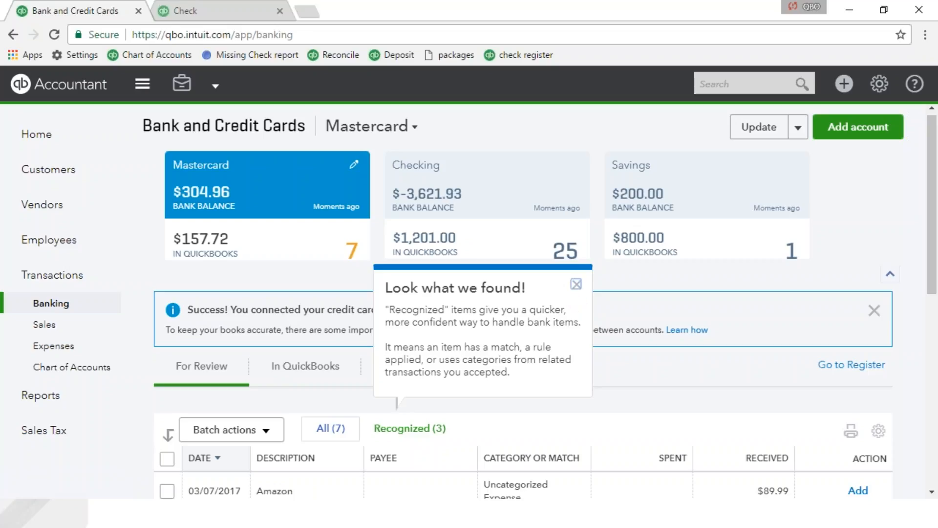
{"action": "left_click", "coordinate": [577, 284]}
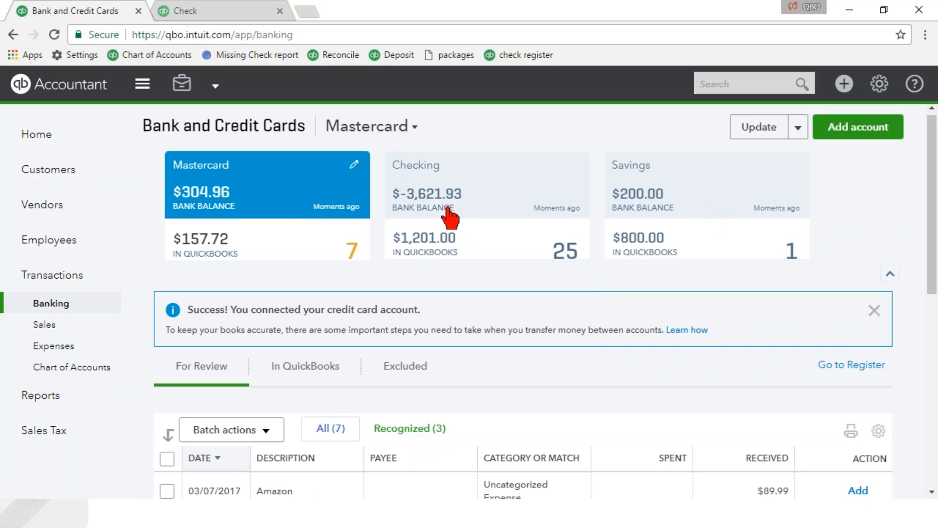
- Select the Checking account and look through its downloaded transactions awaiting review
{"action": "left_click", "coordinate": [507, 206]}
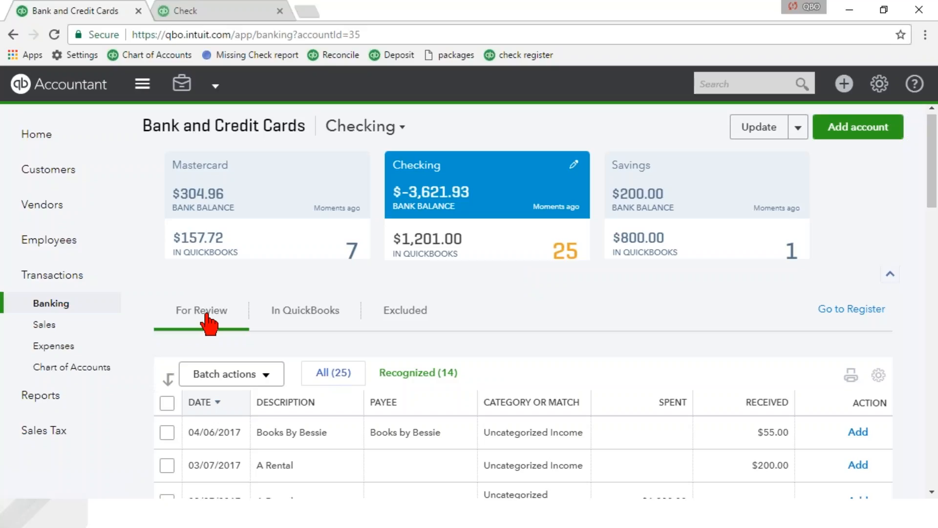
{"action": "scroll", "coordinate": [210, 324], "scroll_direction": "down", "scroll_amount": 1}
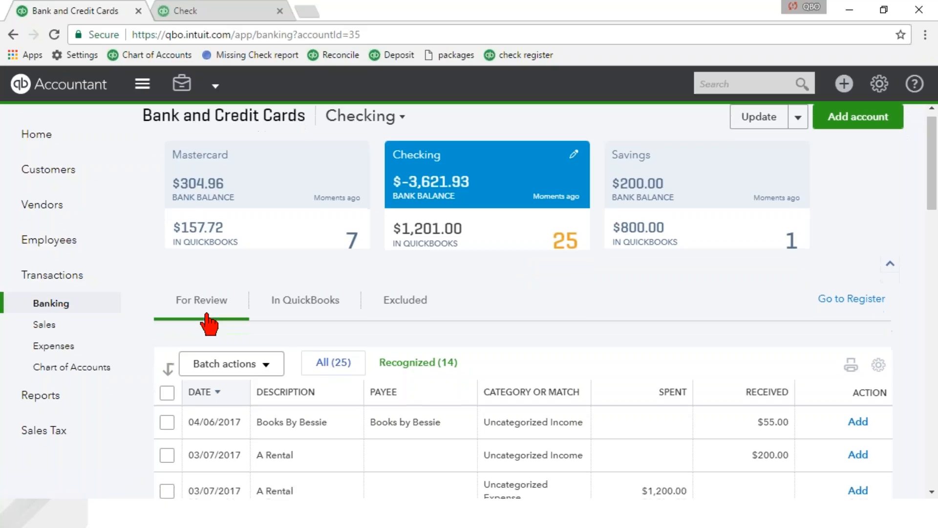
{"action": "scroll", "coordinate": [210, 324], "scroll_direction": "down", "scroll_amount": 1}
{"action": "scroll", "coordinate": [210, 324], "scroll_direction": "down", "scroll_amount": 3}
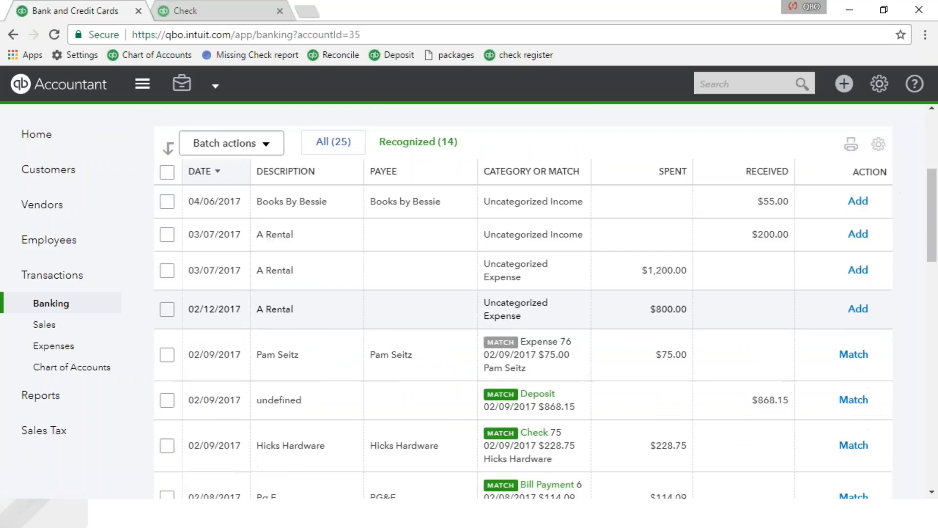
{"action": "scroll", "coordinate": [523, 301], "scroll_direction": "down", "scroll_amount": 3}
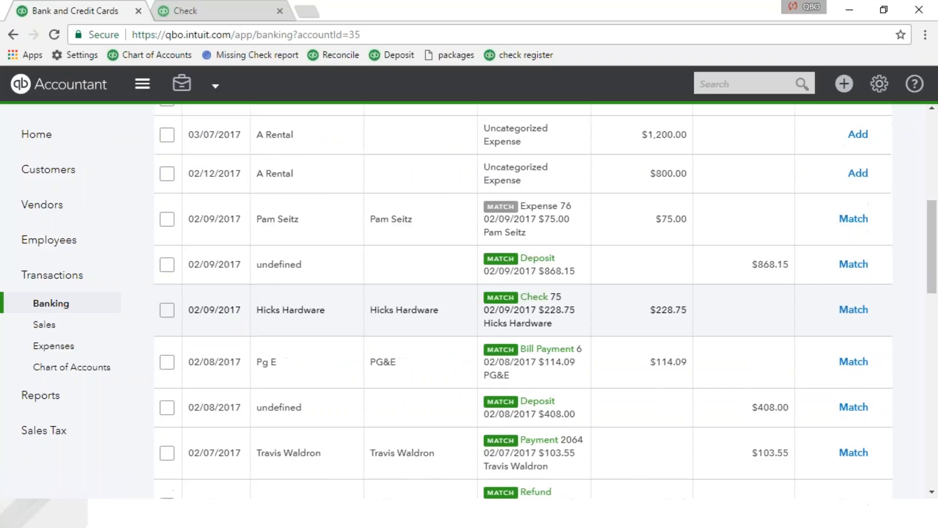
{"action": "scroll", "coordinate": [523, 300], "scroll_direction": "down", "scroll_amount": 4}
{"action": "scroll", "coordinate": [197, 326], "scroll_direction": "up", "scroll_amount": 10}
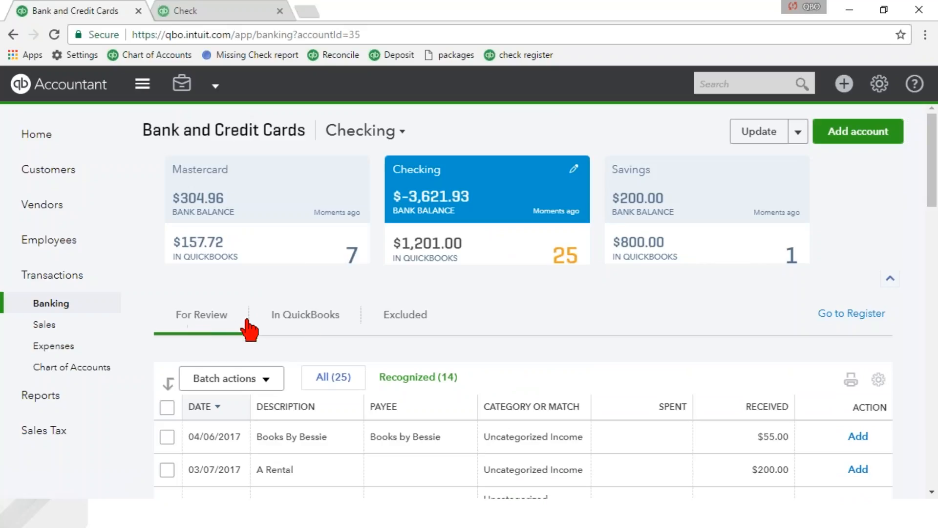
- View the Checking account's In QuickBooks and Excluded transaction lists, ending back on the For Review list
{"action": "left_click", "coordinate": [310, 326]}
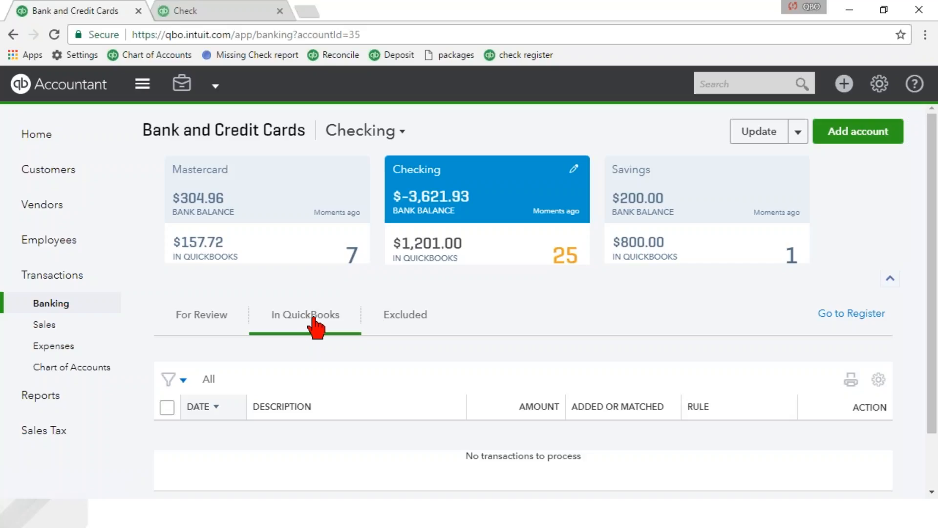
{"action": "left_click", "coordinate": [395, 324]}
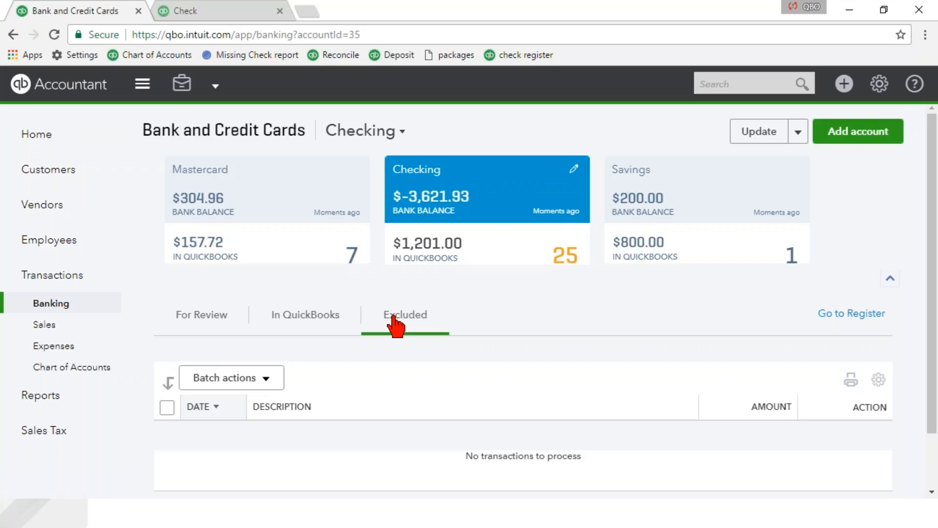
{"action": "left_click", "coordinate": [202, 324]}
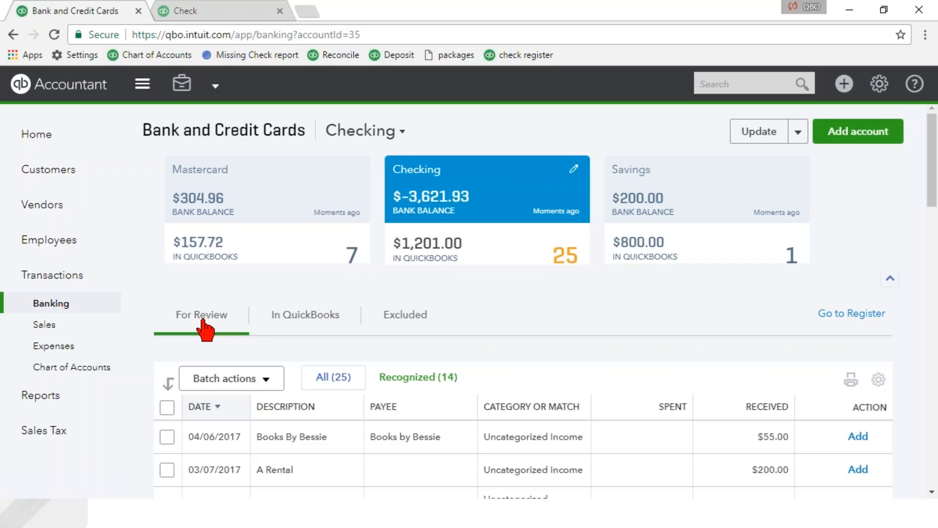
- Filter the Checking account's For Review list to recognized transactions and examine their suggested matches
{"action": "scroll", "coordinate": [205, 330], "scroll_direction": "down", "scroll_amount": 1}
{"action": "scroll", "coordinate": [449, 313], "scroll_direction": "down", "scroll_amount": 1}
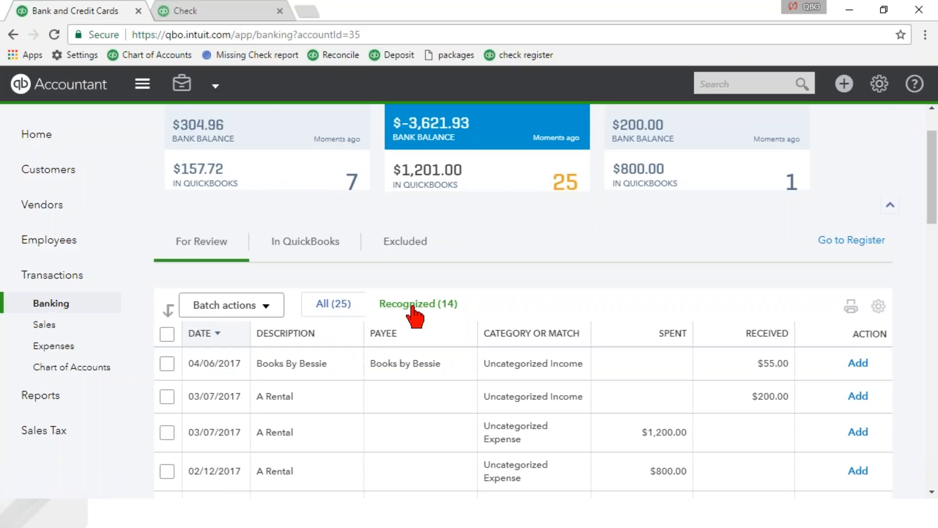
{"action": "left_click", "coordinate": [429, 313]}
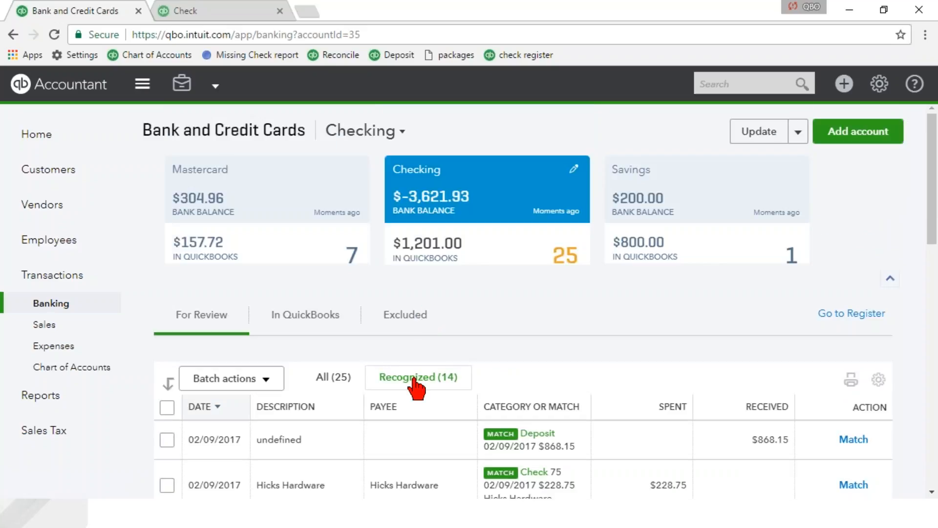
{"action": "scroll", "coordinate": [415, 386], "scroll_direction": "down", "scroll_amount": 1}
{"action": "scroll", "coordinate": [415, 386], "scroll_direction": "down", "scroll_amount": 1}
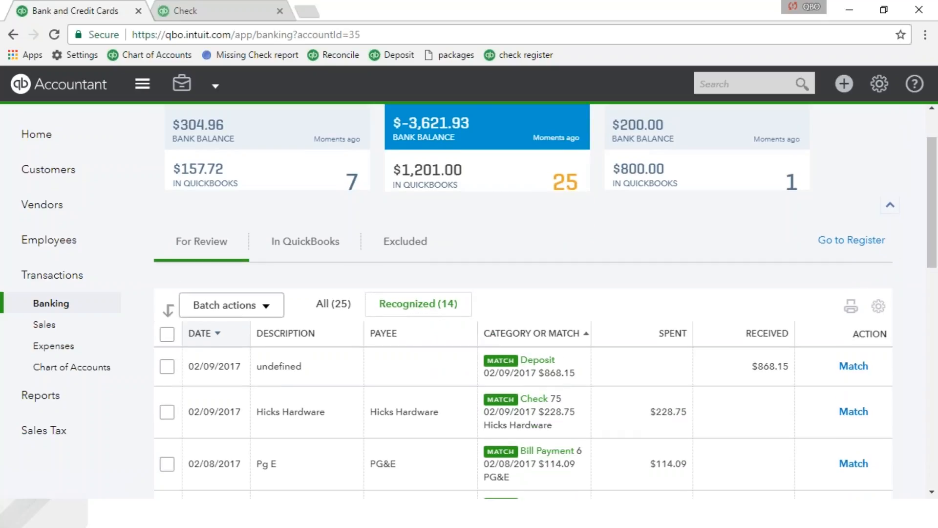
{"action": "scroll", "coordinate": [611, 376], "scroll_direction": "down", "scroll_amount": 2}
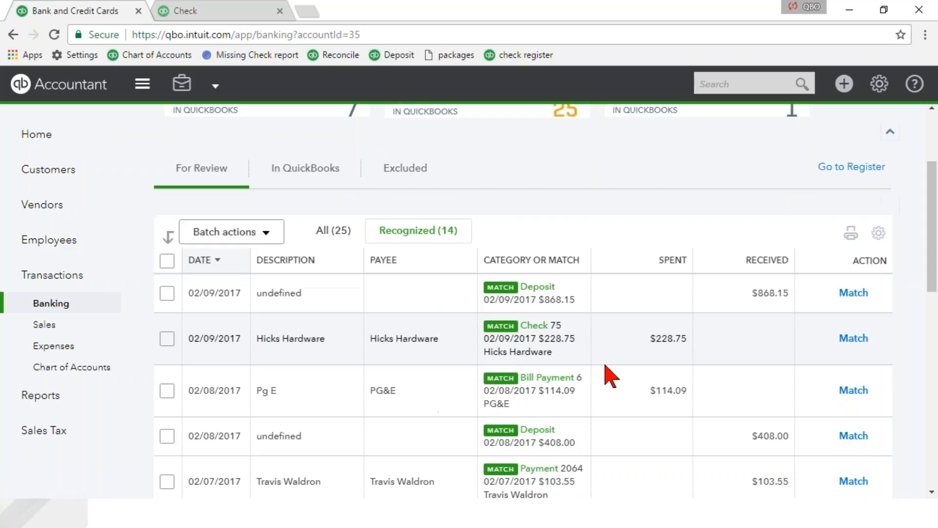
{"action": "scroll", "coordinate": [611, 376], "scroll_direction": "down", "scroll_amount": 2}
{"action": "scroll", "coordinate": [606, 366], "scroll_direction": "down", "scroll_amount": 2}
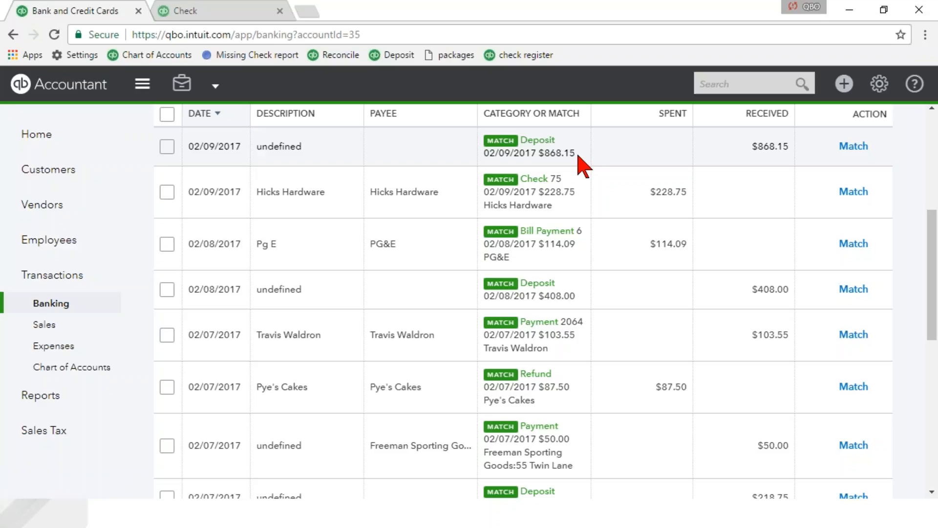
- Select all recognized Checking transactions and accept them as a batch
{"action": "scroll", "coordinate": [578, 161], "scroll_direction": "up", "scroll_amount": 2}
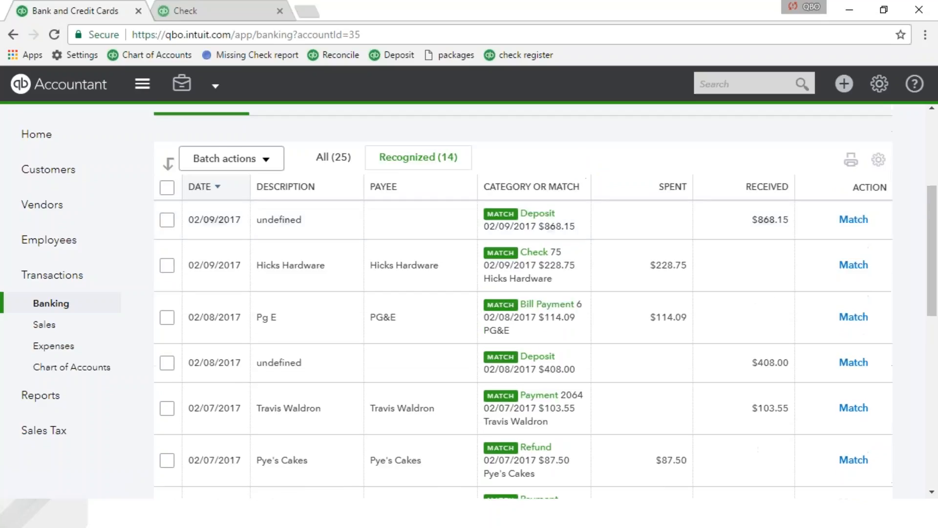
{"action": "left_click", "coordinate": [167, 187]}
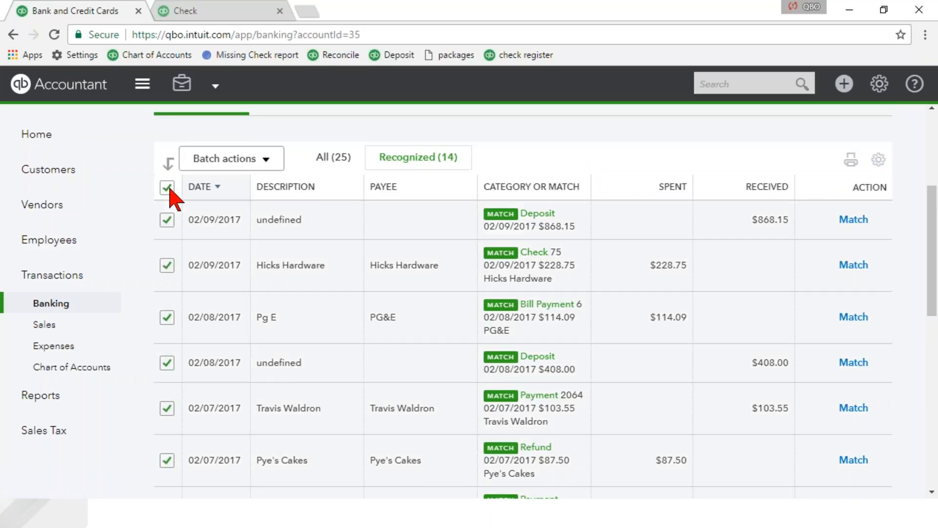
{"action": "left_click", "coordinate": [265, 164]}
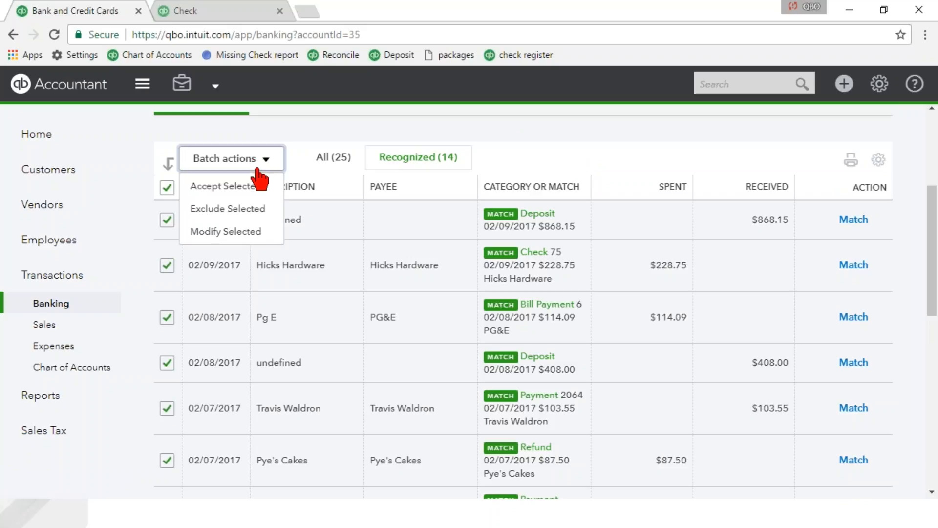
{"action": "left_click", "coordinate": [228, 192]}
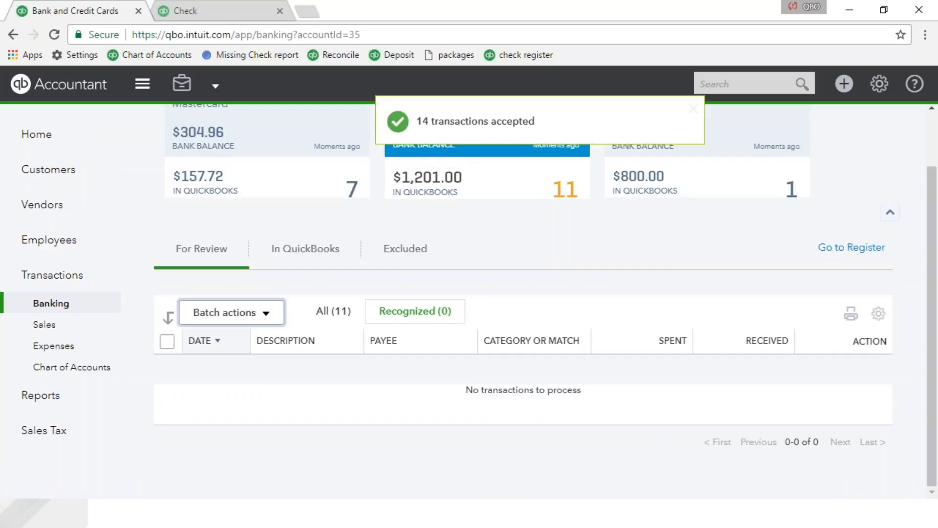
- Examine the accepted Checking transactions and their matched records in the In QuickBooks list
{"action": "left_click", "coordinate": [310, 249]}
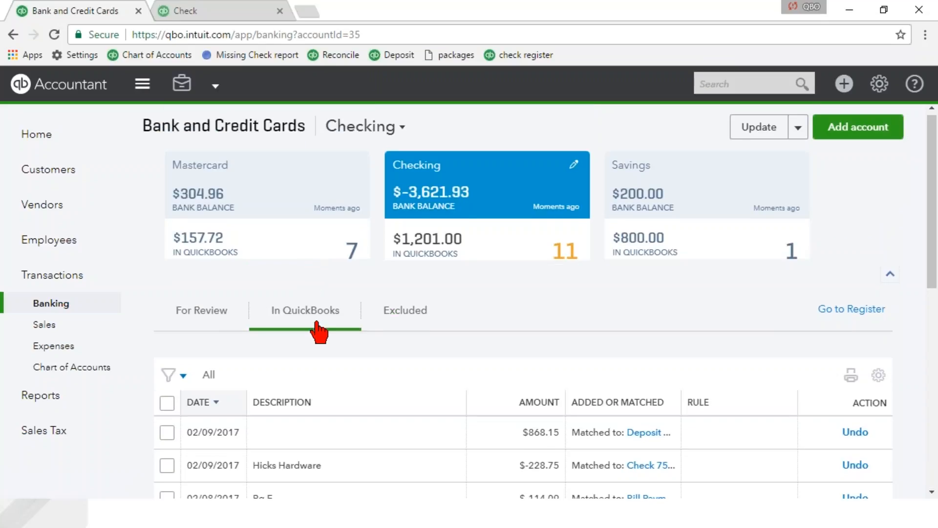
{"action": "scroll", "coordinate": [318, 332], "scroll_direction": "down", "scroll_amount": 3}
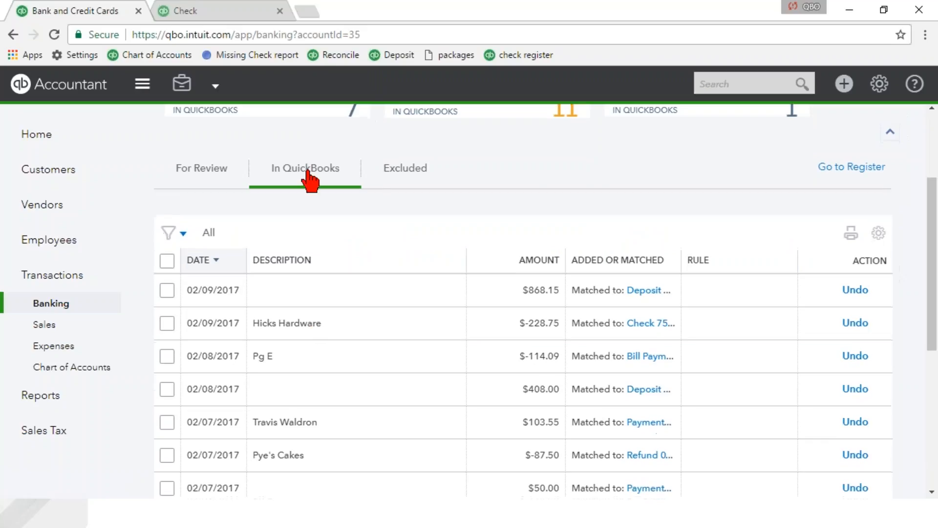
{"action": "scroll", "coordinate": [585, 307], "scroll_direction": "down", "scroll_amount": 4}
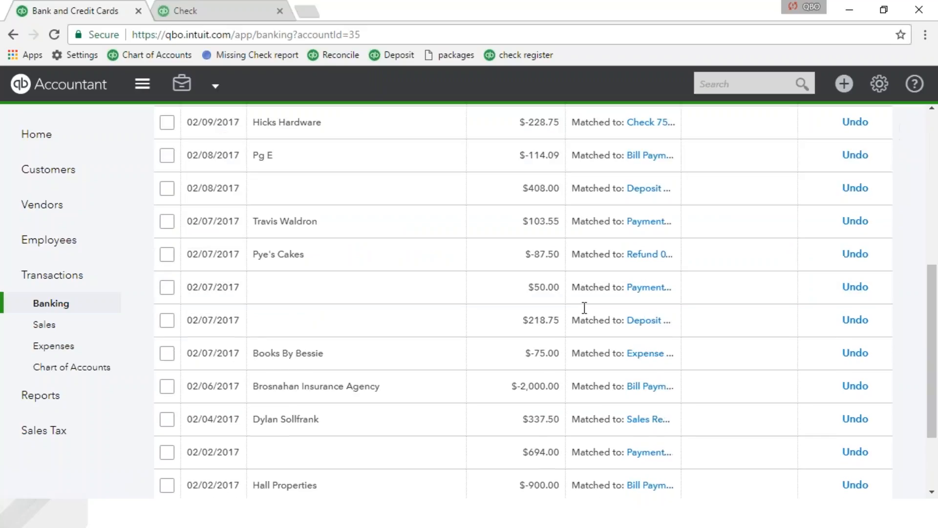
{"action": "scroll", "coordinate": [585, 308], "scroll_direction": "up", "scroll_amount": 7}
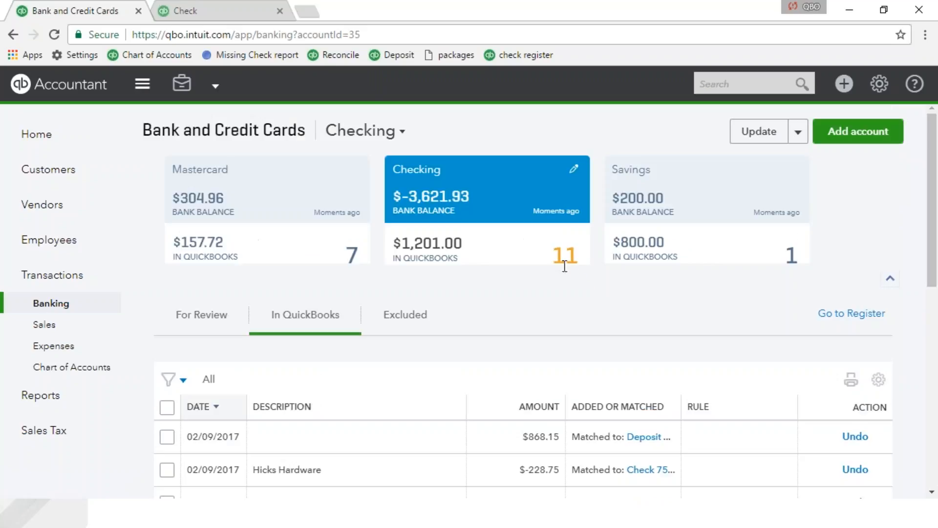
- Return to the Checking account's For Review list and filter it to the remaining recognized transactions
{"action": "left_click", "coordinate": [226, 317]}
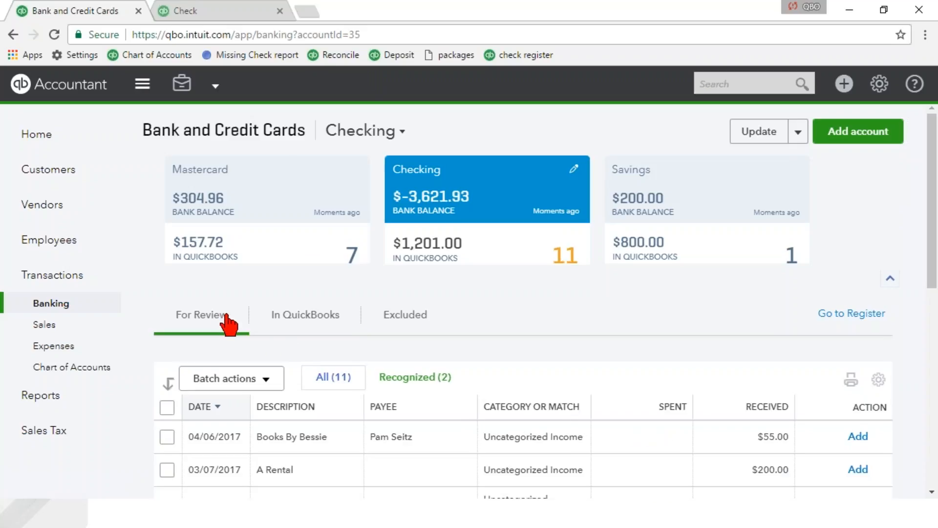
{"action": "scroll", "coordinate": [228, 323], "scroll_direction": "down", "scroll_amount": 4}
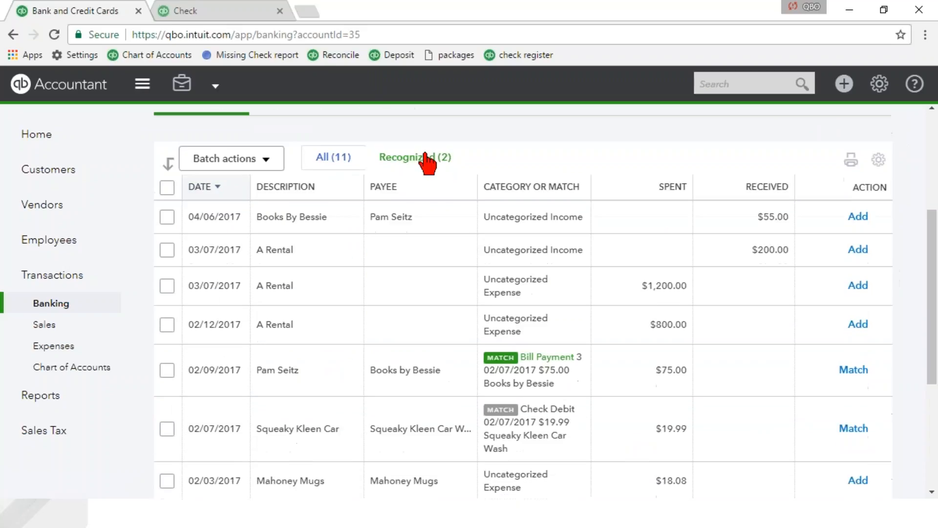
{"action": "left_click", "coordinate": [426, 156]}
{"action": "scroll", "coordinate": [523, 303], "scroll_direction": "down", "scroll_amount": 1}
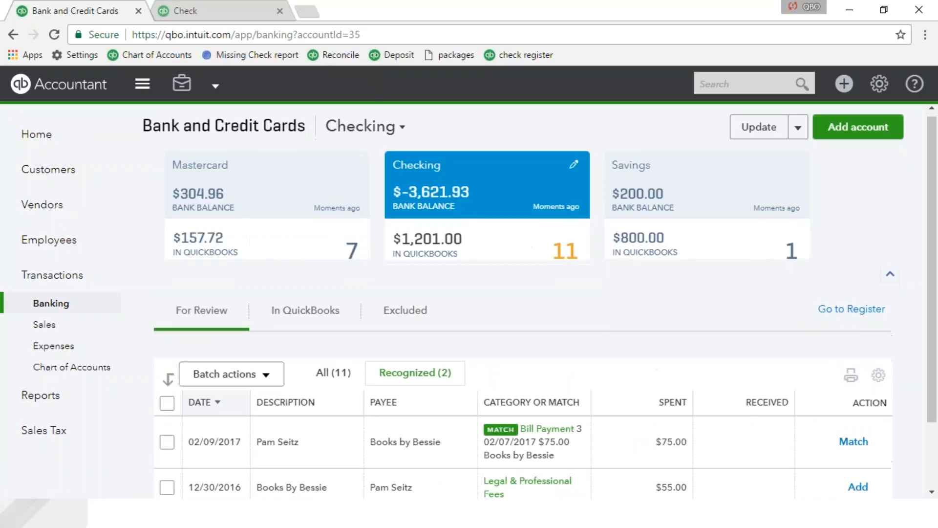
{"action": "scroll", "coordinate": [541, 382], "scroll_direction": "down", "scroll_amount": 2}
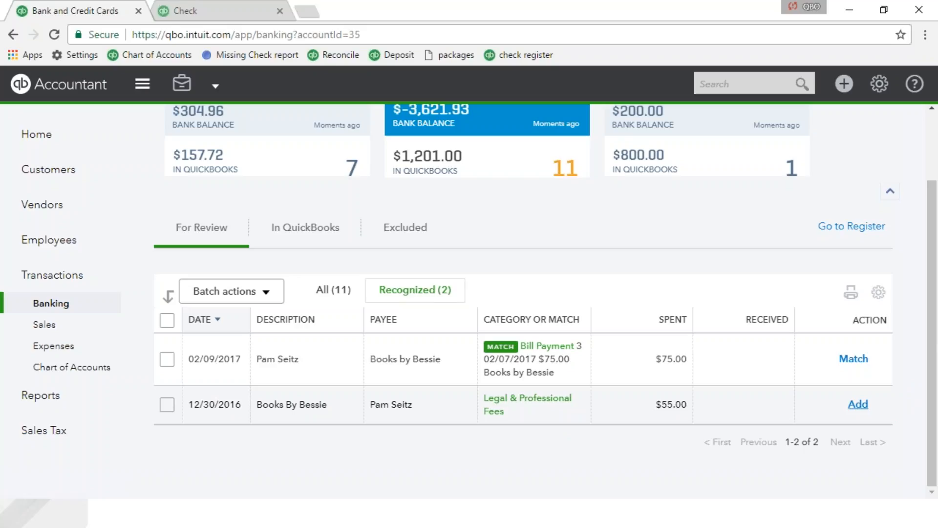
- Batch-accept all the remaining recognized Checking transactions, including the Legal & Professional Fees expense, and view what is left for review
{"action": "left_click", "coordinate": [872, 413]}
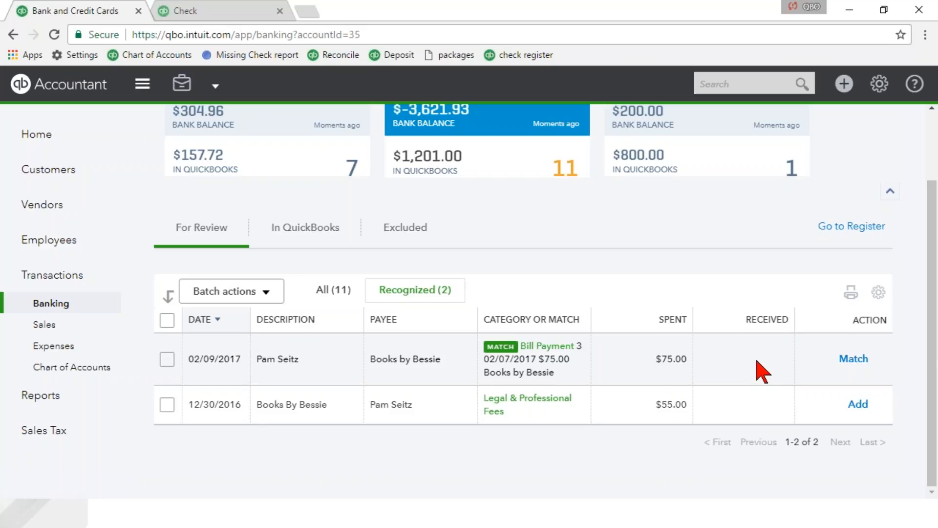
{"action": "left_click", "coordinate": [167, 320]}
{"action": "left_click", "coordinate": [230, 291]}
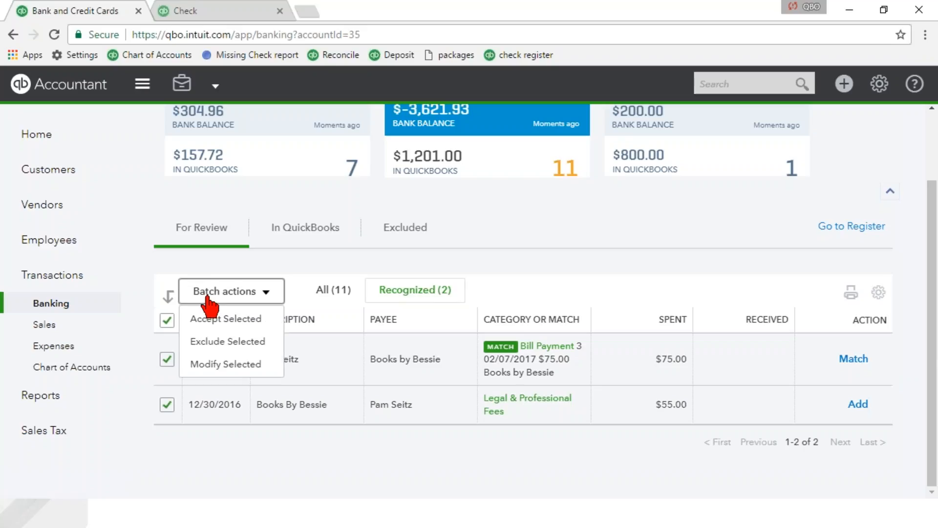
{"action": "left_click", "coordinate": [210, 320]}
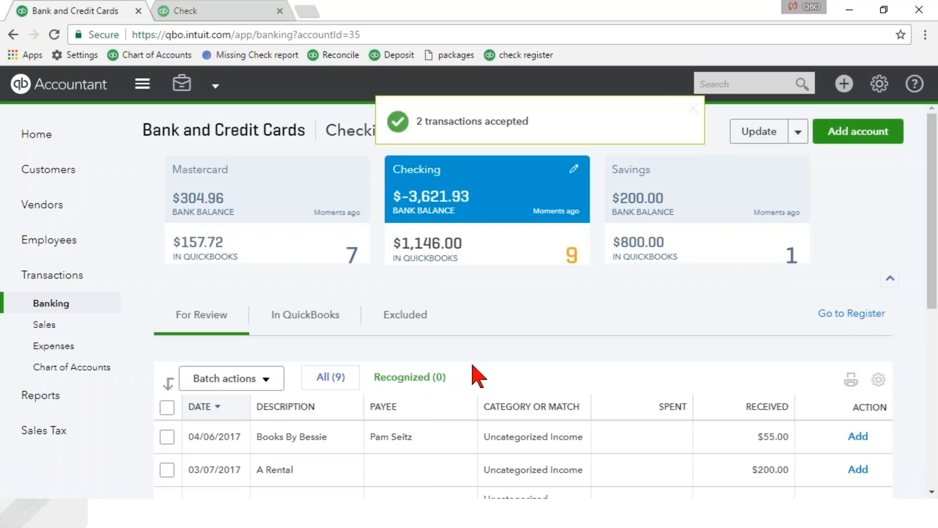
{"action": "scroll", "coordinate": [465, 378], "scroll_direction": "down", "scroll_amount": 1}
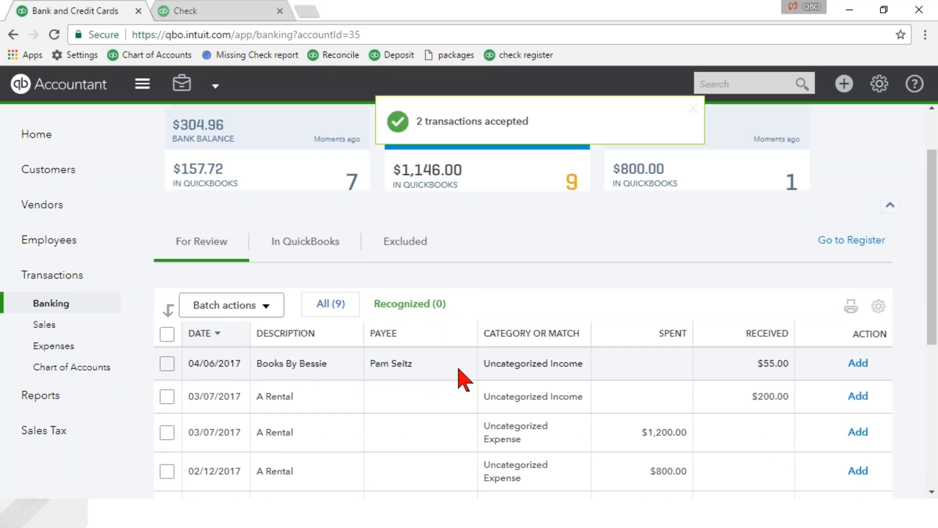
- Match the 02/07/2017 Squeaky Kleen Car transaction to the 01/31/2017 Cash Purch of $19.99 instead of the suggested Check Debit
{"action": "scroll", "coordinate": [462, 377], "scroll_direction": "down", "scroll_amount": 3}
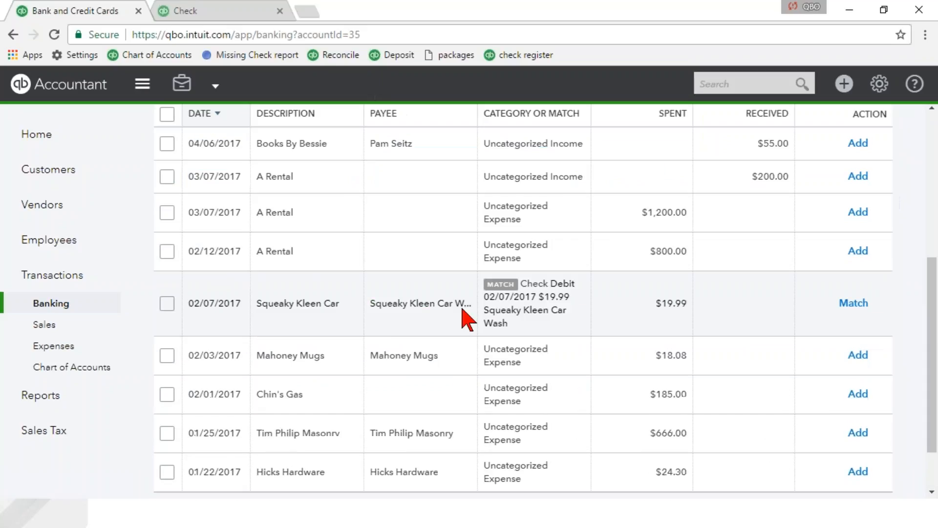
{"action": "left_click", "coordinate": [307, 323]}
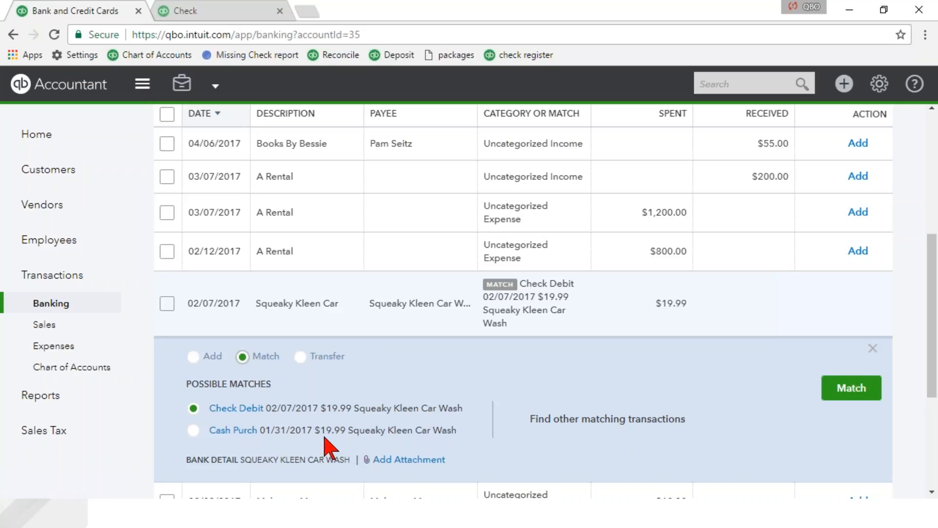
{"action": "left_click", "coordinate": [194, 430]}
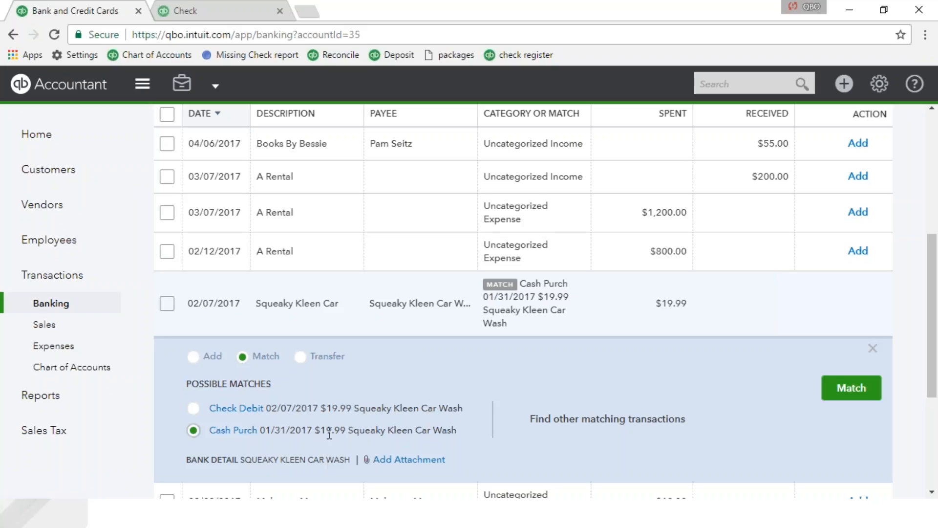
{"action": "left_click", "coordinate": [861, 390]}
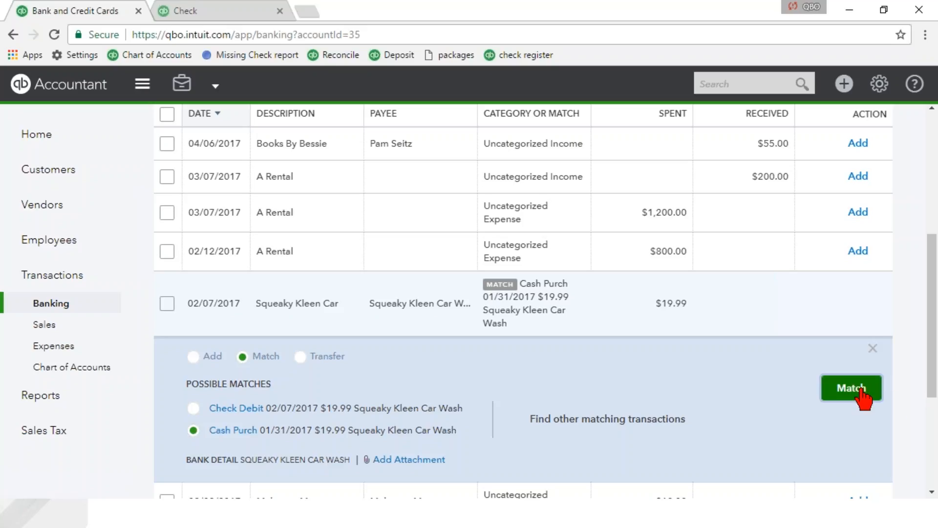
- Examine the uncategorized transactions remaining in the Checking account's For Review list
{"action": "scroll", "coordinate": [440, 451], "scroll_direction": "up", "scroll_amount": 2}
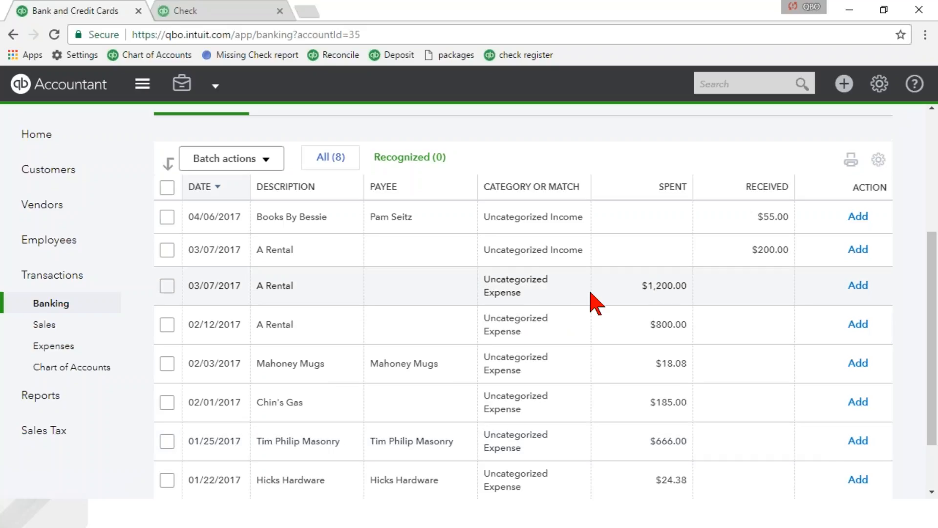
{"action": "scroll", "coordinate": [591, 292], "scroll_direction": "down", "scroll_amount": 1}
{"action": "scroll", "coordinate": [590, 292], "scroll_direction": "down", "scroll_amount": 1}
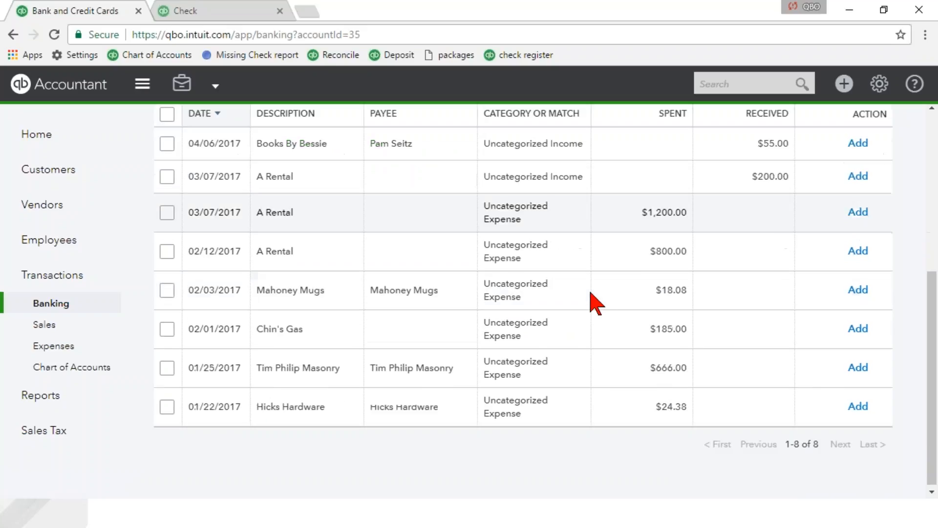
{"action": "scroll", "coordinate": [589, 292], "scroll_direction": "down", "scroll_amount": 1}
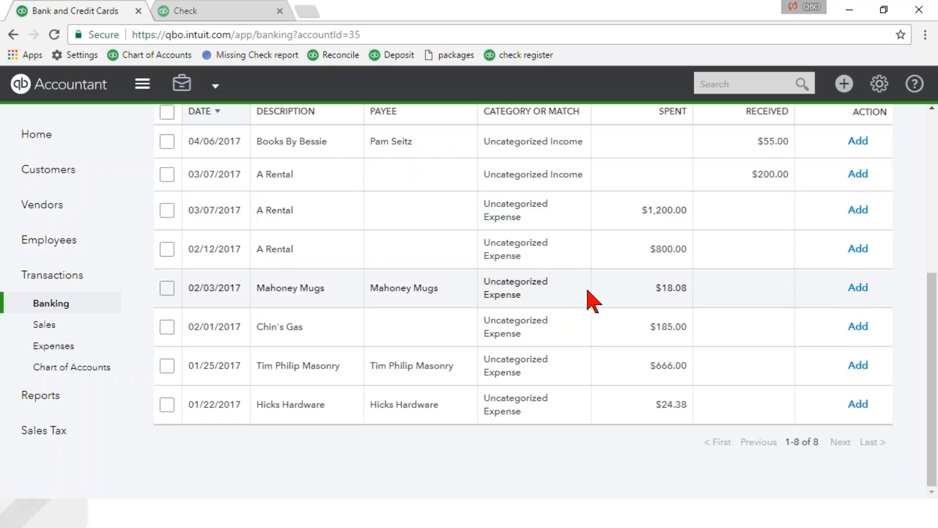
{"action": "scroll", "coordinate": [587, 290], "scroll_direction": "up", "scroll_amount": 1}
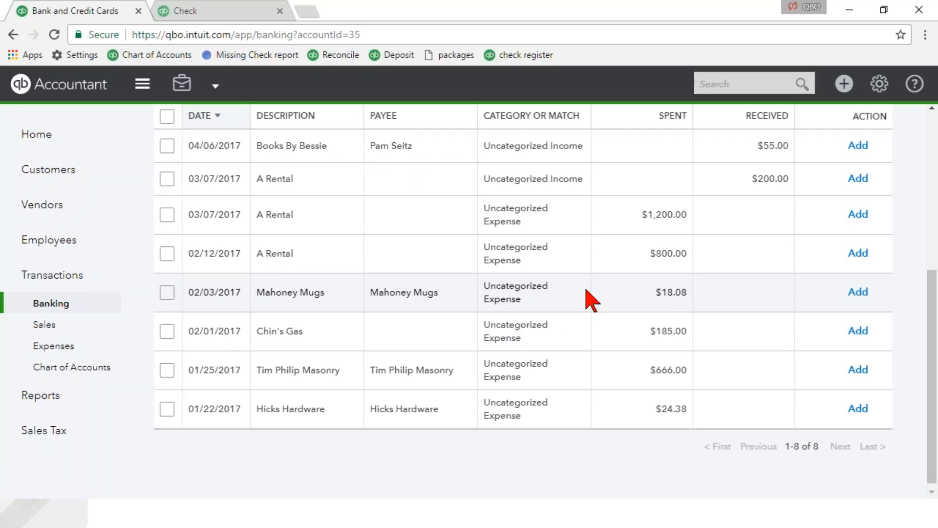
{"action": "scroll", "coordinate": [587, 290], "scroll_direction": "up", "scroll_amount": 4}
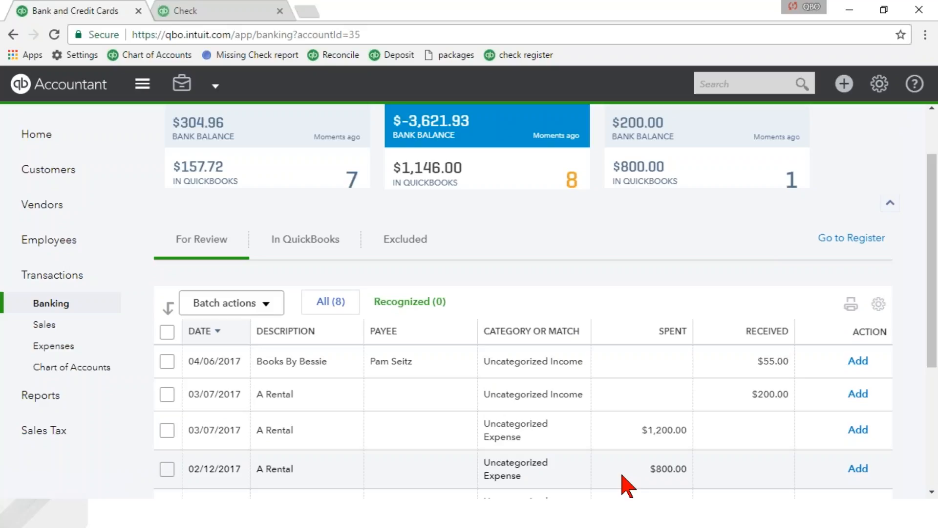
{"action": "scroll", "coordinate": [628, 486], "scroll_direction": "up", "scroll_amount": 1}
{"action": "scroll", "coordinate": [628, 486], "scroll_direction": "up", "scroll_amount": 2}
- Open the bank rules list for managing rules and dismiss its introductory tip
{"action": "left_click", "coordinate": [798, 130]}
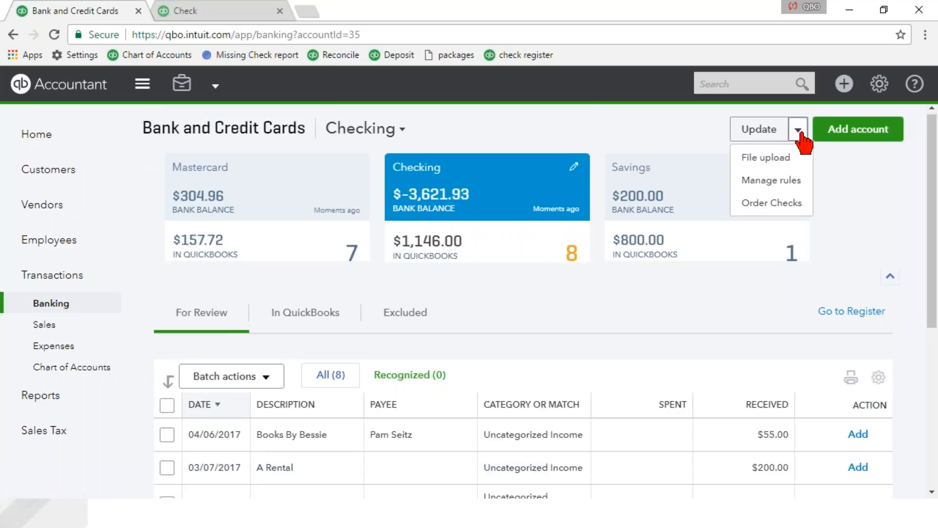
{"action": "left_click", "coordinate": [800, 182]}
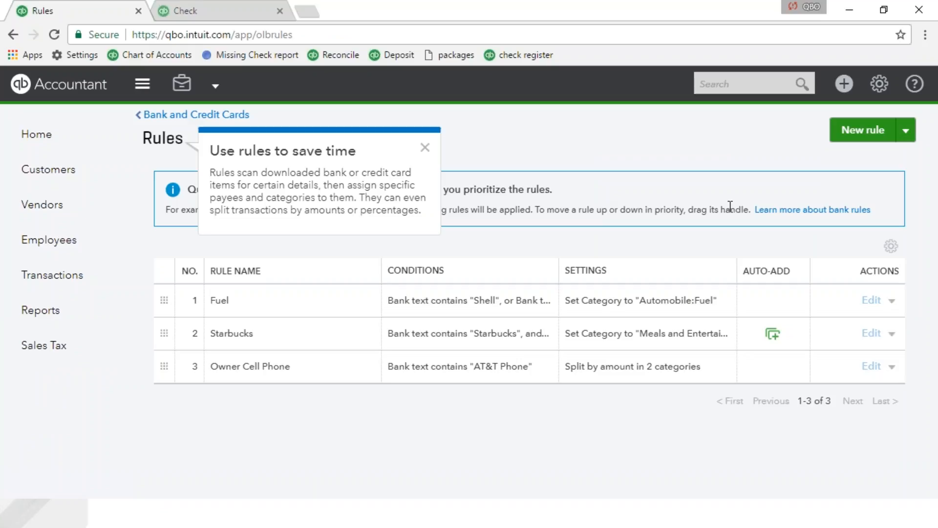
{"action": "left_click", "coordinate": [425, 147]}
{"action": "left_click", "coordinate": [802, 142]}
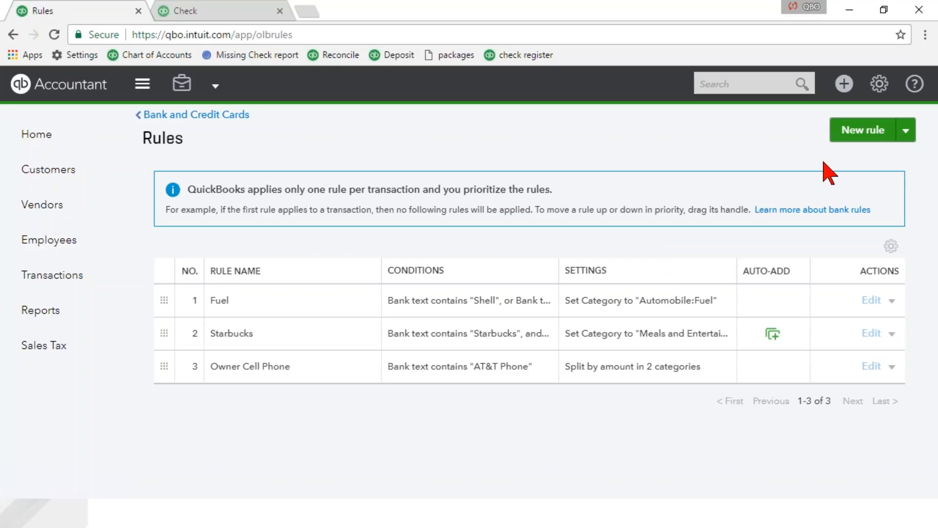
- Start a new bank rule named "A rental" for Money out in all bank accounts
{"action": "left_click", "coordinate": [859, 135]}
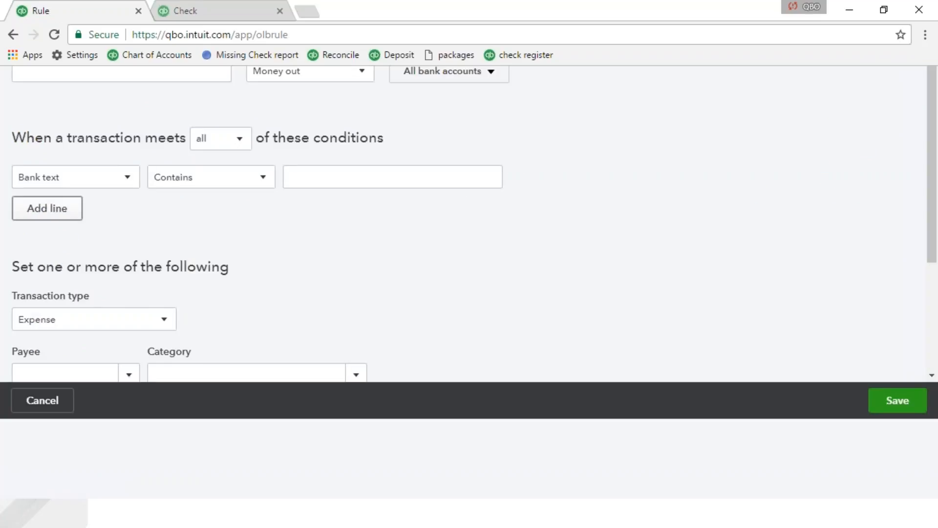
{"action": "type", "text": "A rental"}
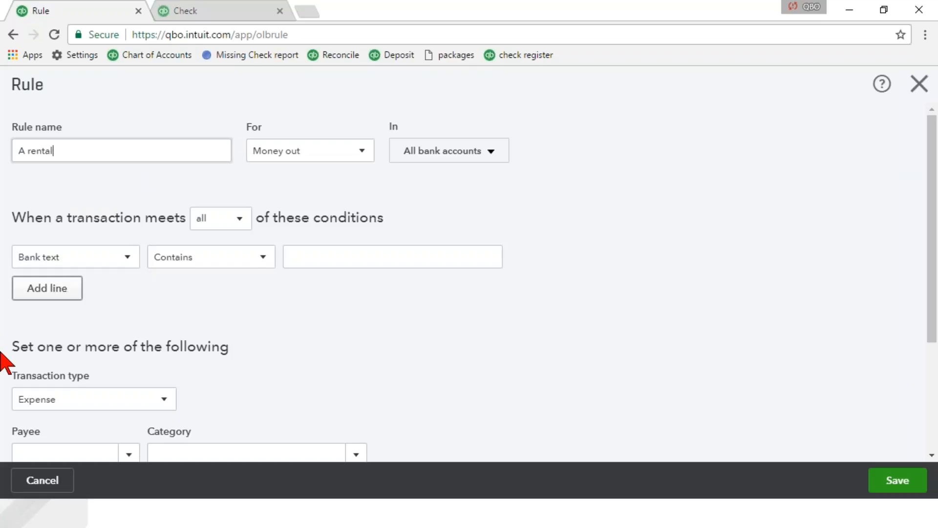
{"action": "key", "text": "Tab"}
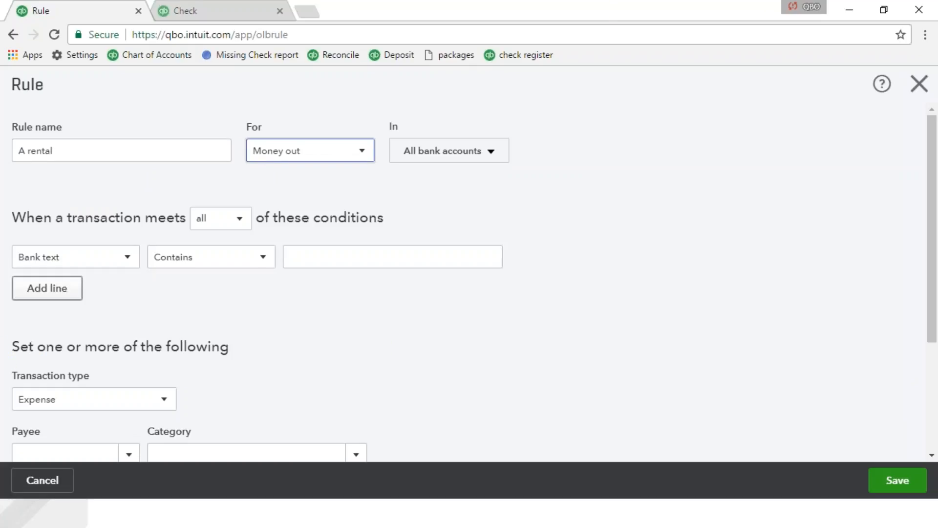
{"action": "left_click", "coordinate": [333, 156]}
{"action": "left_click", "coordinate": [333, 156]}
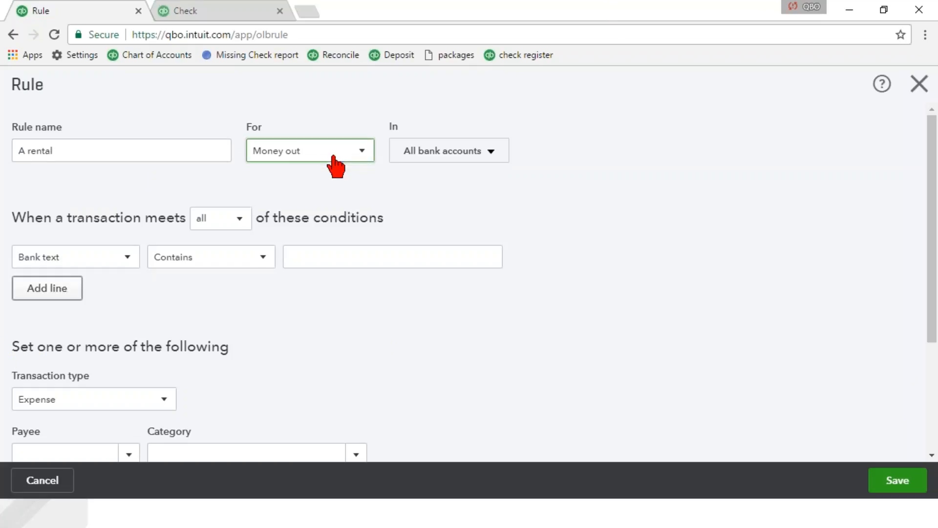
{"action": "left_click", "coordinate": [433, 153]}
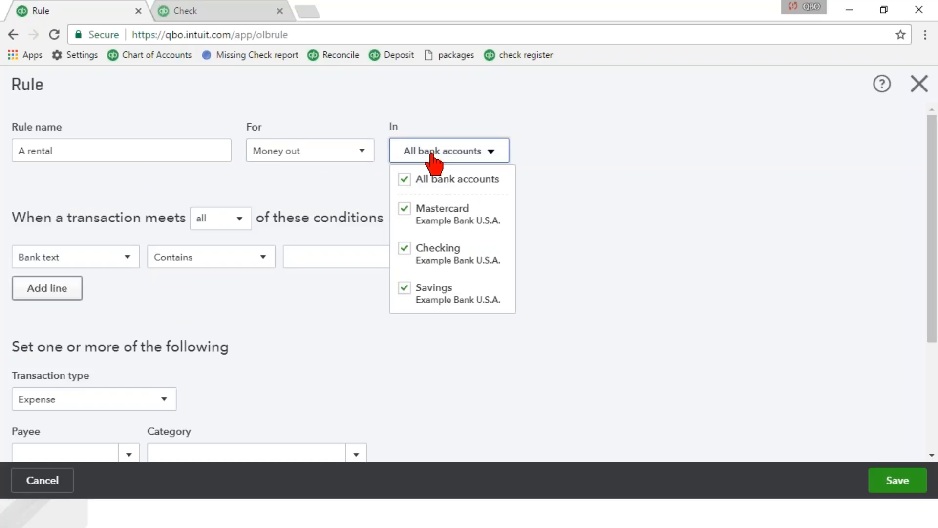
{"action": "left_click", "coordinate": [431, 154]}
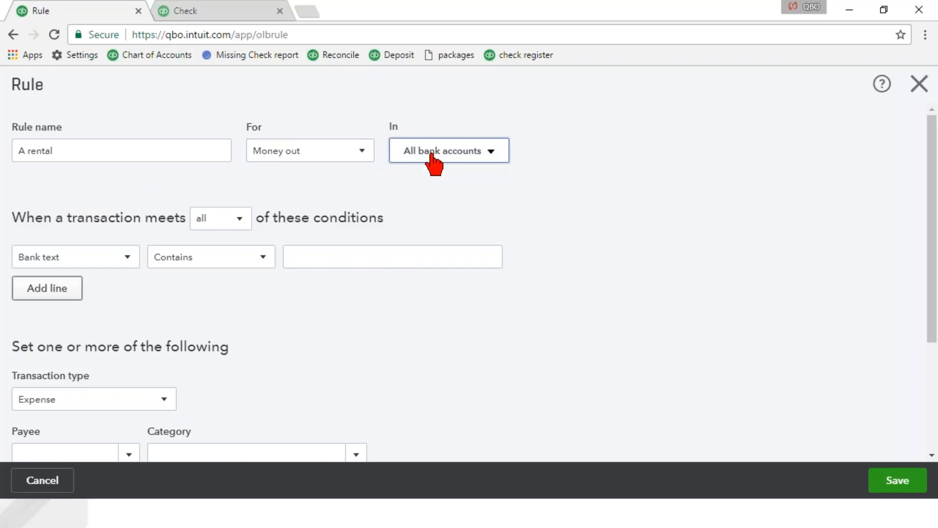
- Require all conditions to be met and set the first one to Bank text Contains "A rental"
{"action": "left_click", "coordinate": [210, 227]}
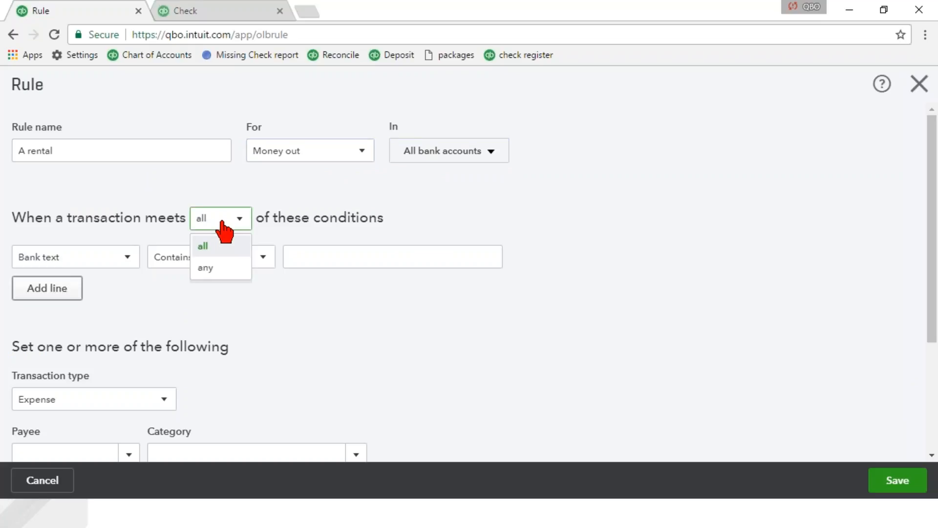
{"action": "left_click", "coordinate": [221, 222]}
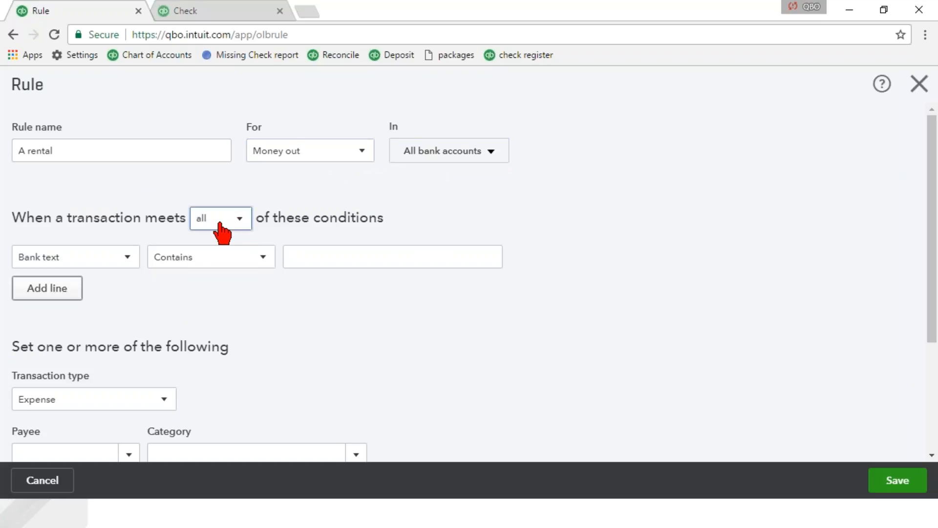
{"action": "left_click", "coordinate": [231, 266]}
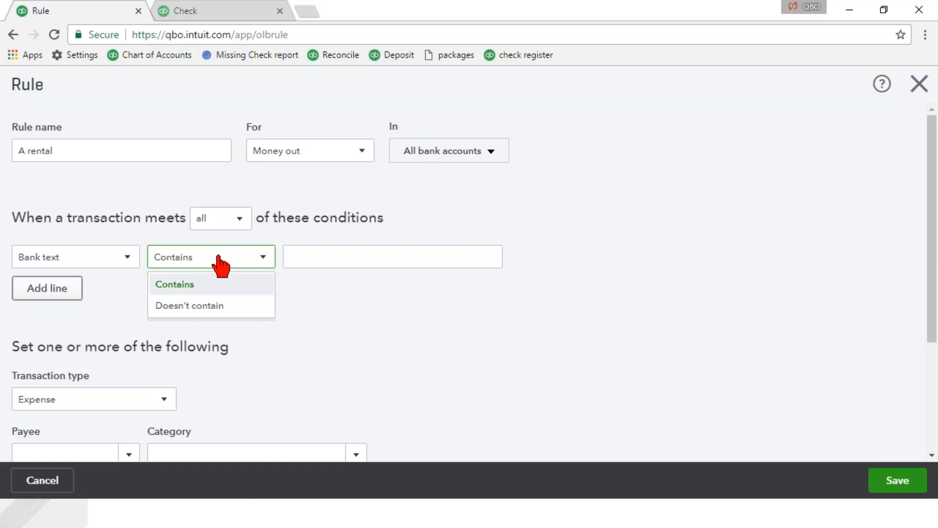
{"action": "left_click", "coordinate": [292, 259]}
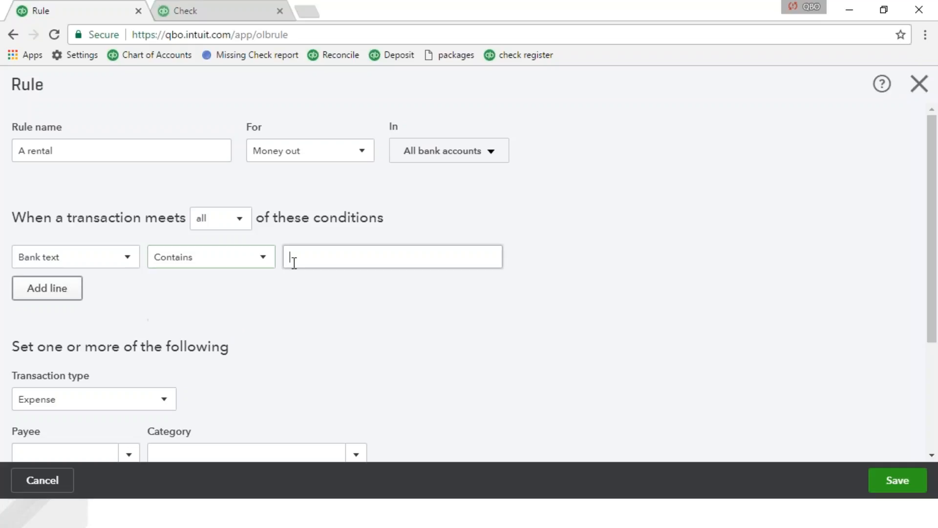
{"action": "type", "text": "A rental"}
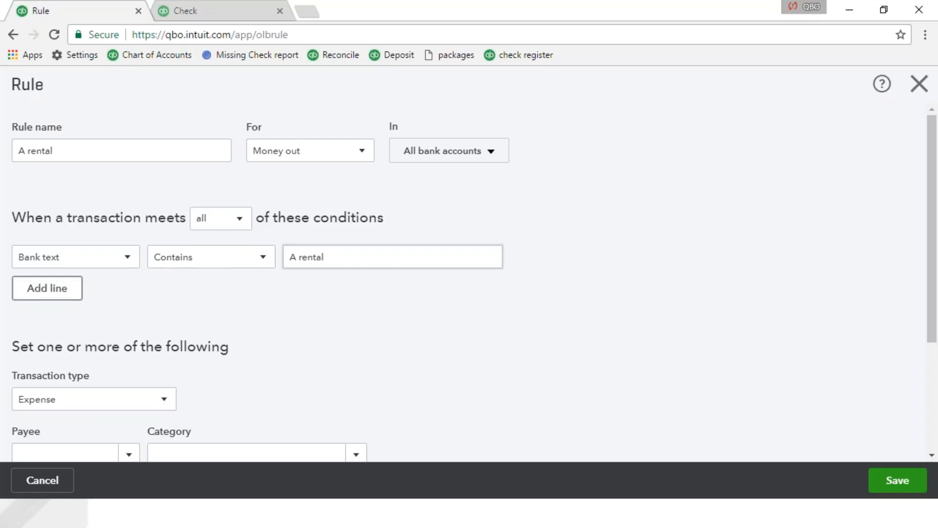
- Add a second condition to the rule requiring that the Amount Is greater than 1,000.00
{"action": "left_click", "coordinate": [46, 290]}
{"action": "left_click", "coordinate": [106, 292]}
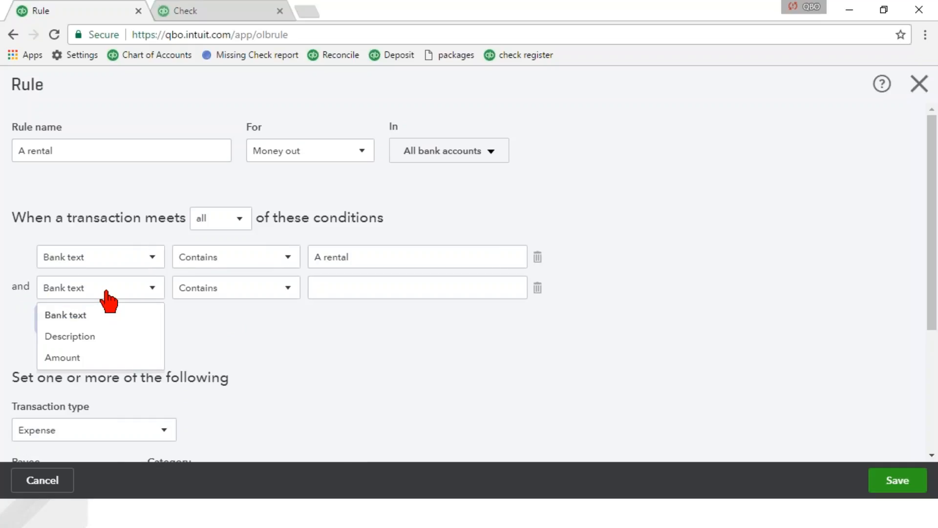
{"action": "left_click", "coordinate": [89, 361]}
{"action": "left_click", "coordinate": [207, 288]}
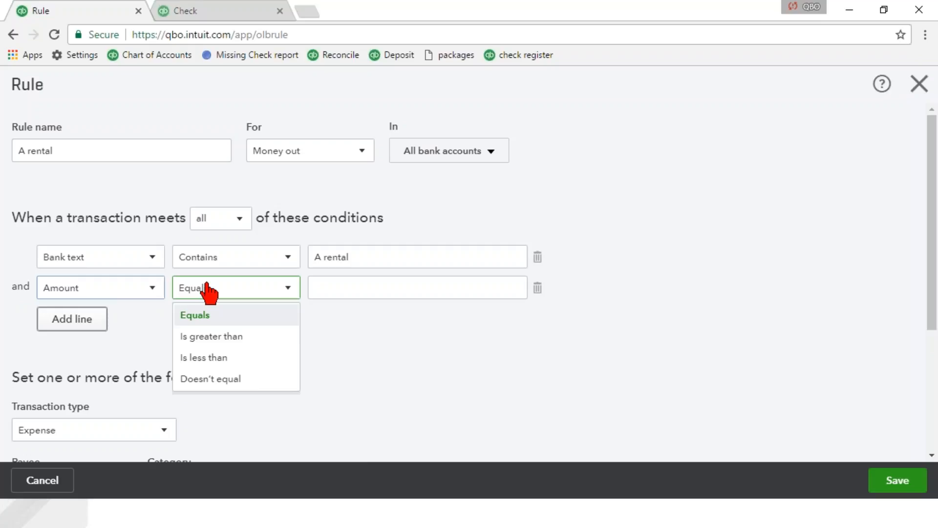
{"action": "left_click", "coordinate": [218, 337]}
{"action": "left_click", "coordinate": [328, 293]}
{"action": "type", "text": "1000"}
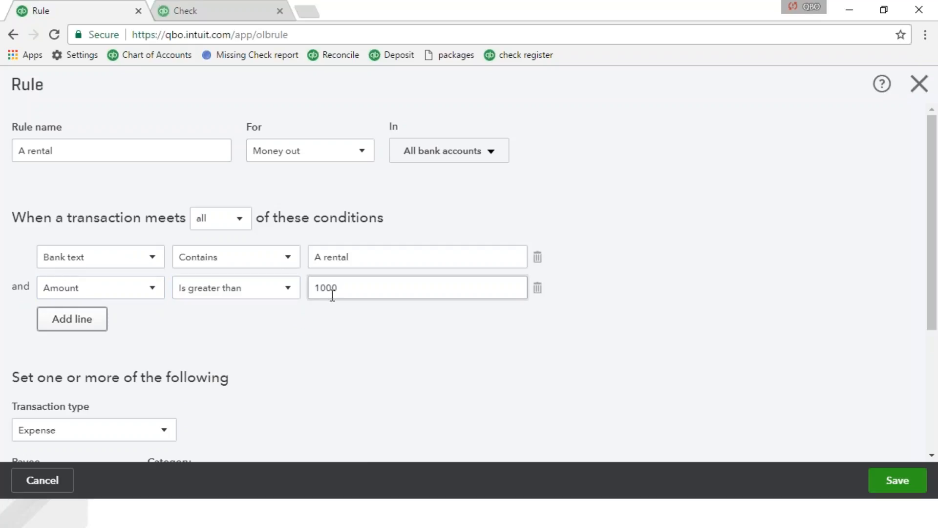
{"action": "key", "text": "Tab"}
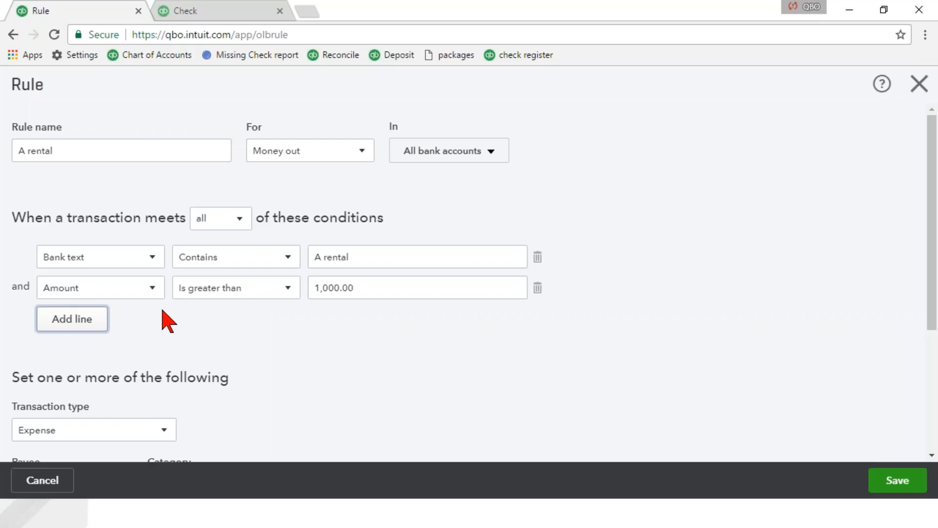
- Complete and save the rule with payee Ellis Equipment Rental, category Equipment Rental, and automatic adding to the books turned on
{"action": "scroll", "coordinate": [163, 313], "scroll_direction": "down", "scroll_amount": 4}
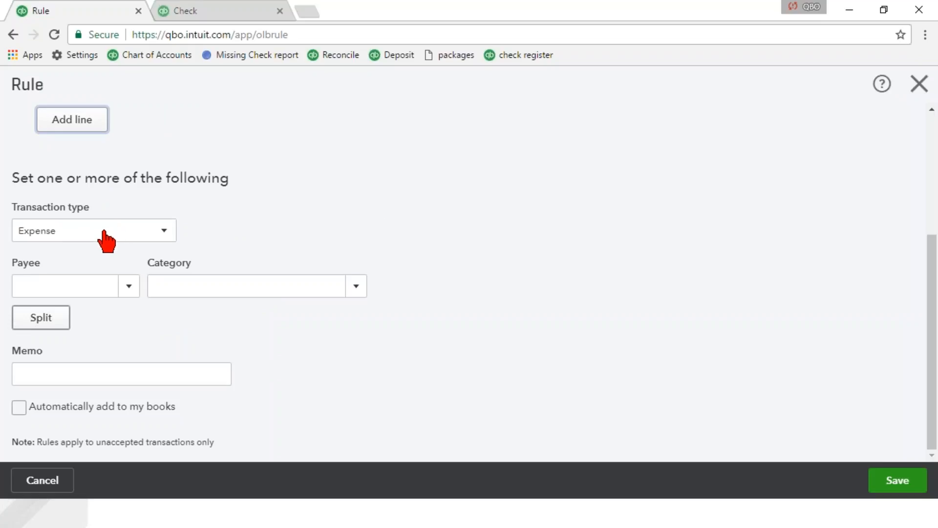
{"action": "left_click", "coordinate": [80, 285]}
{"action": "type", "text": "elli"}
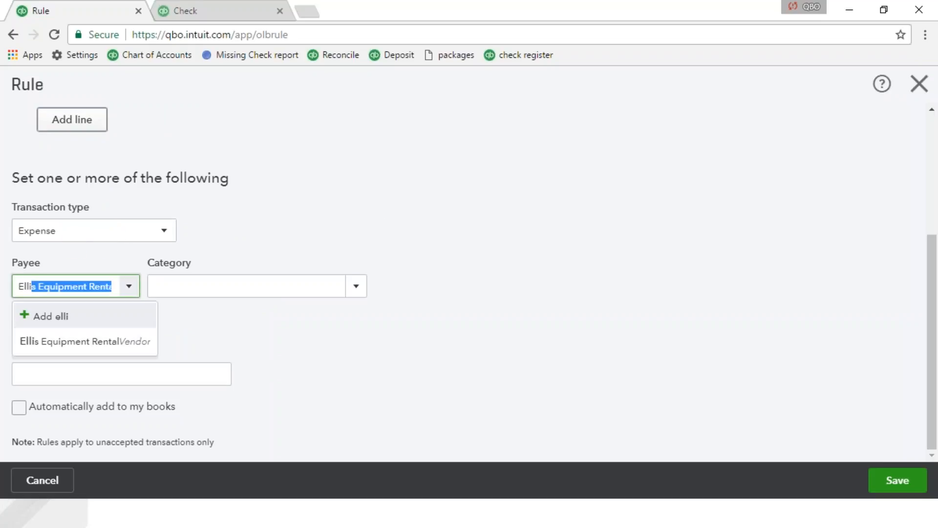
{"action": "key", "text": "Tab"}
{"action": "type", "text": "equi"}
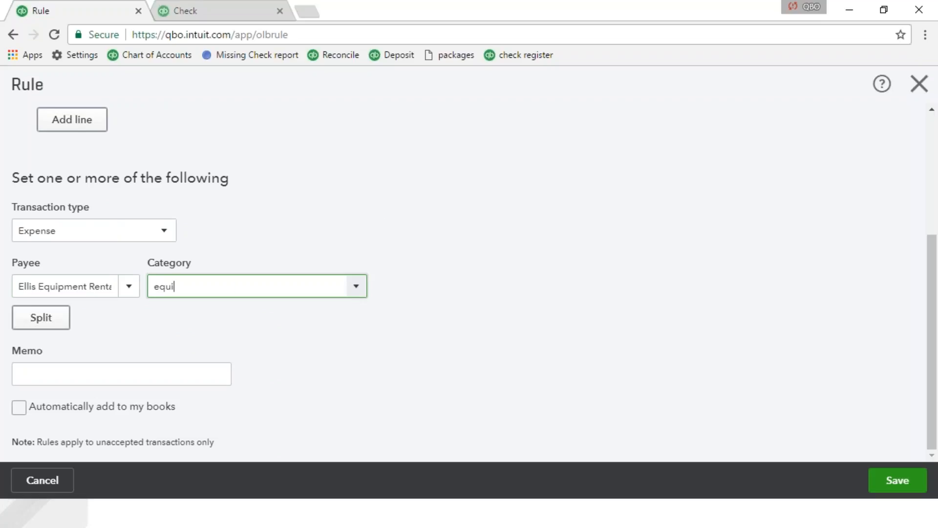
{"action": "key", "text": "Tab"}
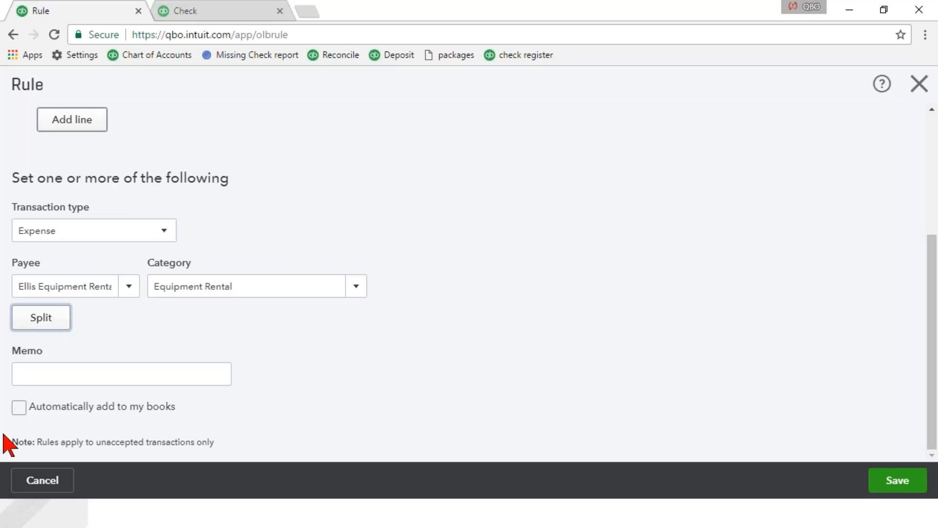
{"action": "left_click", "coordinate": [20, 410]}
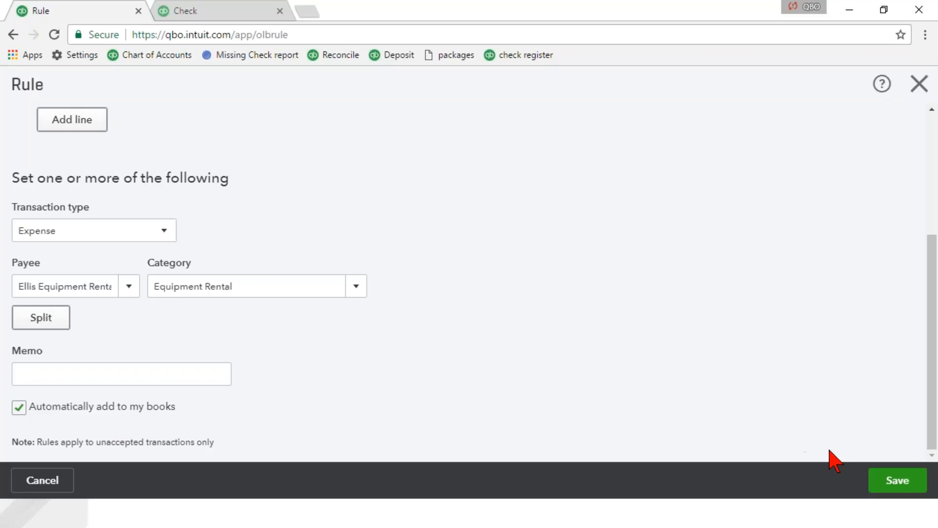
{"action": "left_click", "coordinate": [887, 484]}
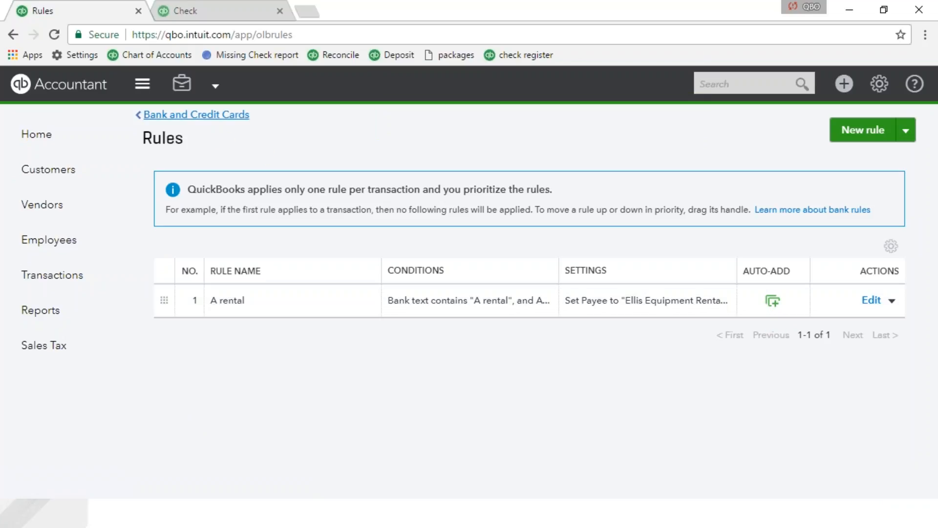
- Return to Bank and Credit Cards and check how the rule applied to the A Rental transactions awaiting review
{"action": "left_click", "coordinate": [214, 116]}
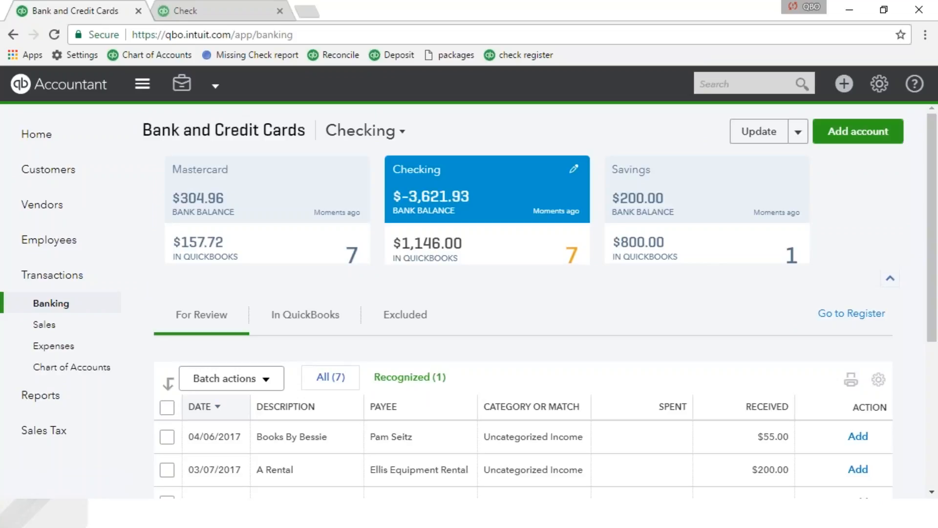
{"action": "scroll", "coordinate": [498, 334], "scroll_direction": "down", "scroll_amount": 3}
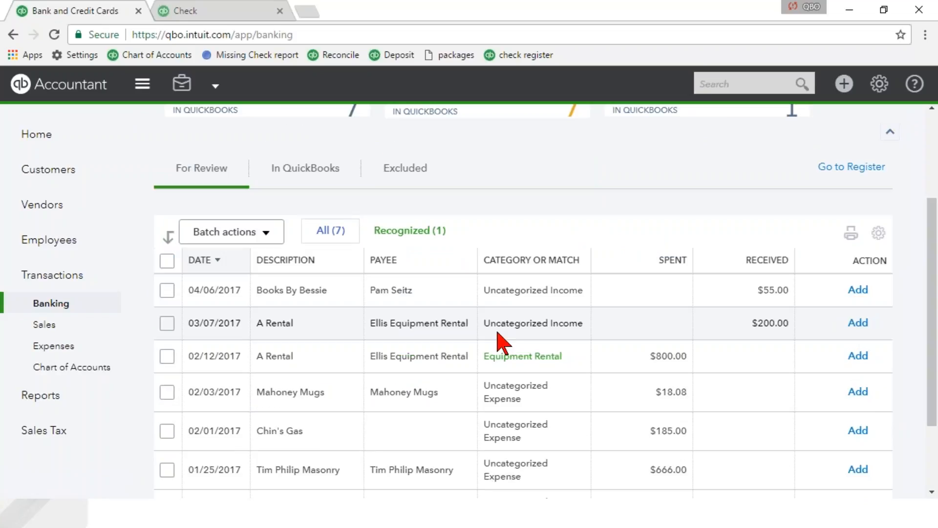
{"action": "scroll", "coordinate": [498, 343], "scroll_direction": "down", "scroll_amount": 2}
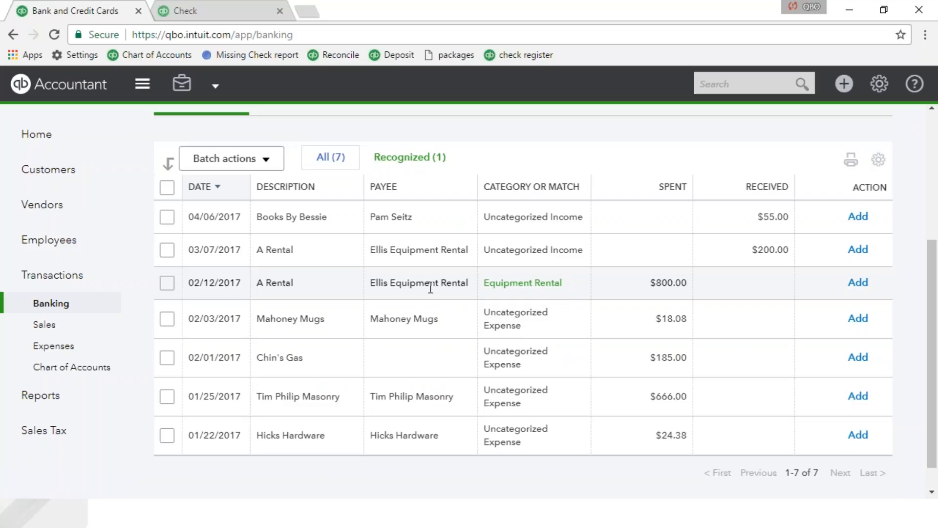
- Open the 02/12/2017 A Rental transaction's details and check the In QuickBooks list for transactions added by the A rental rule
{"action": "left_click", "coordinate": [430, 289]}
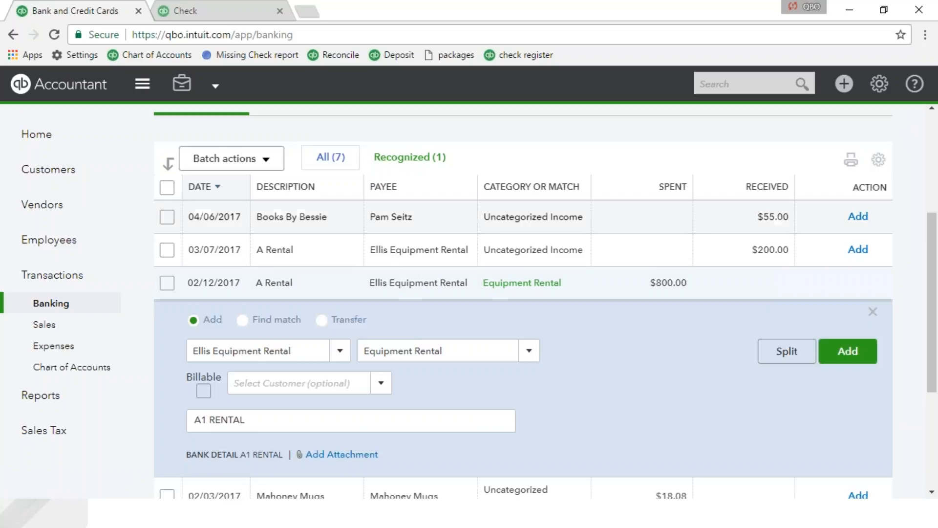
{"action": "scroll", "coordinate": [362, 232], "scroll_direction": "up", "scroll_amount": 3}
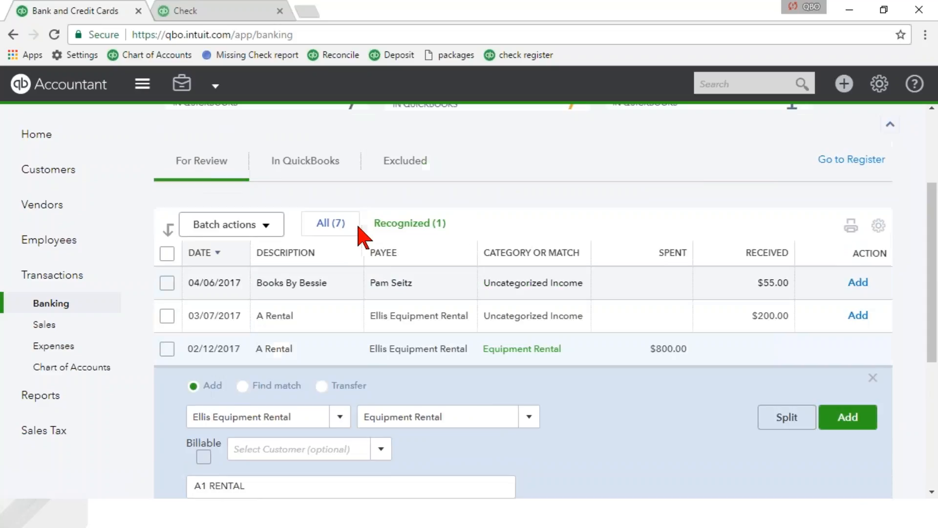
{"action": "left_click", "coordinate": [324, 267]}
{"action": "scroll", "coordinate": [320, 313], "scroll_direction": "down", "scroll_amount": 1}
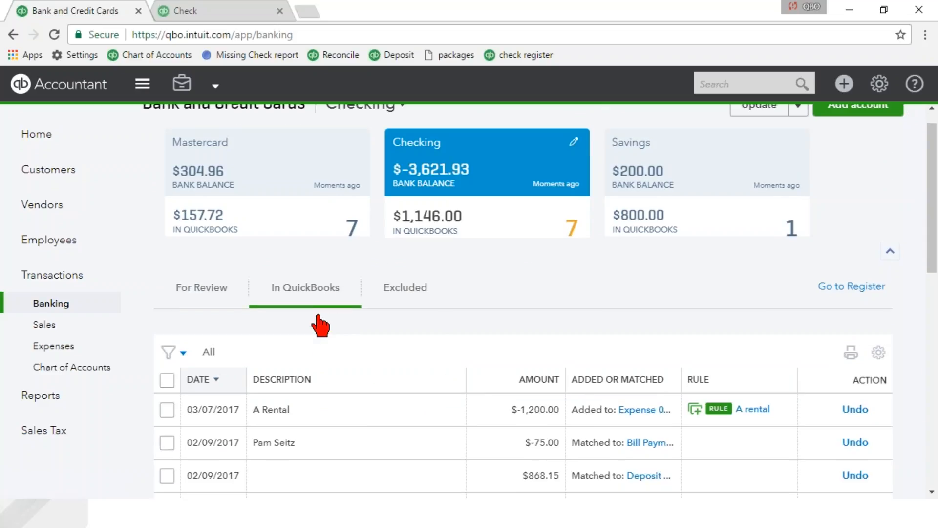
{"action": "scroll", "coordinate": [320, 325], "scroll_direction": "down", "scroll_amount": 2}
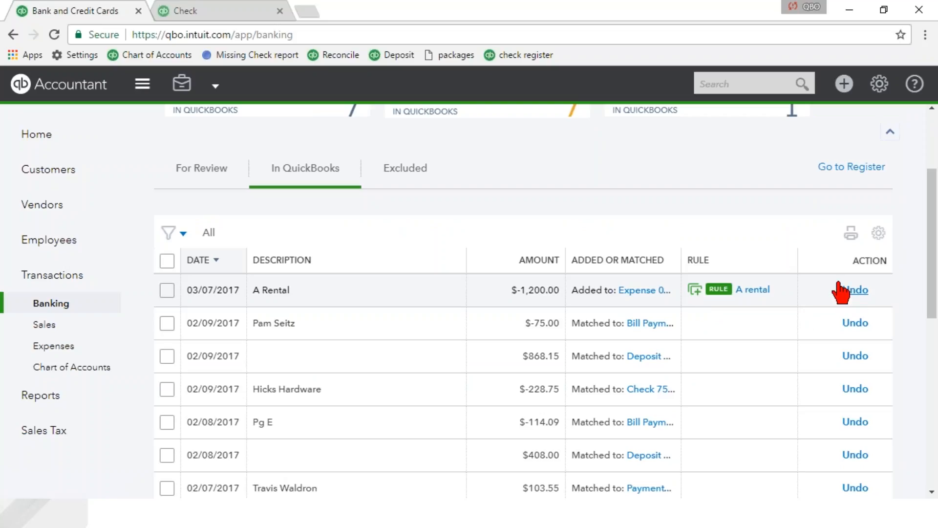
- Sort the transactions for review by oldest date and exclude the five expenses from 01/22/2017 Hicks Hardware through 02/12/2017 A Rental as a batch
{"action": "left_click", "coordinate": [194, 171]}
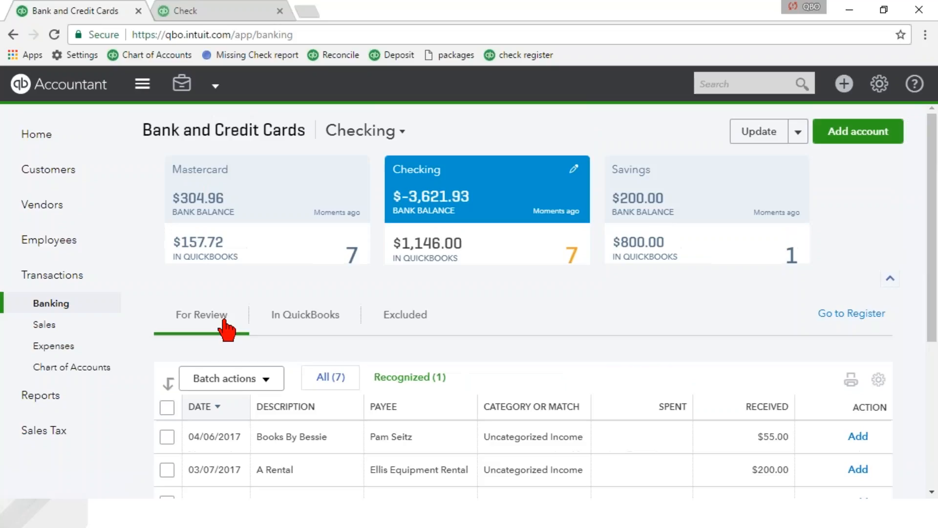
{"action": "scroll", "coordinate": [226, 329], "scroll_direction": "down", "scroll_amount": 2}
{"action": "left_click", "coordinate": [208, 314]}
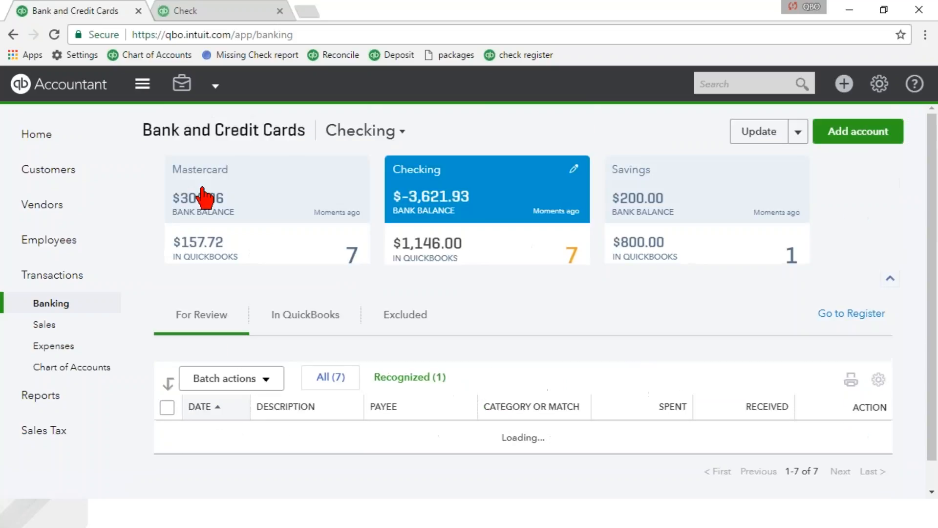
{"action": "scroll", "coordinate": [223, 343], "scroll_direction": "down", "scroll_amount": 2}
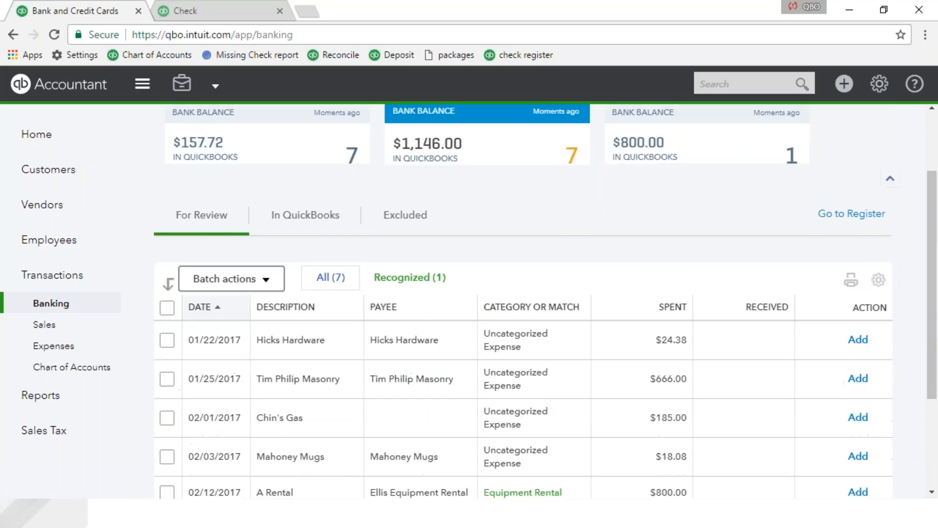
{"action": "scroll", "coordinate": [523, 303], "scroll_direction": "down", "scroll_amount": 1}
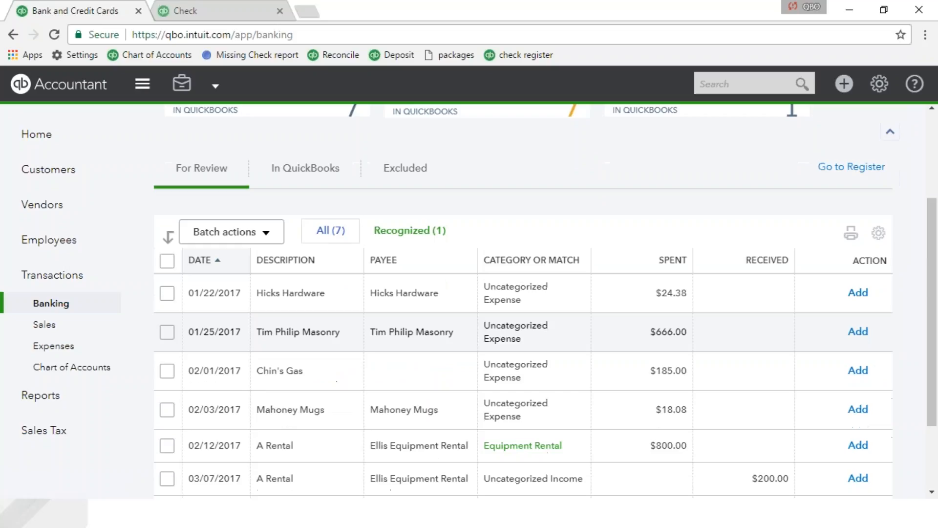
{"action": "left_click", "coordinate": [167, 293]}
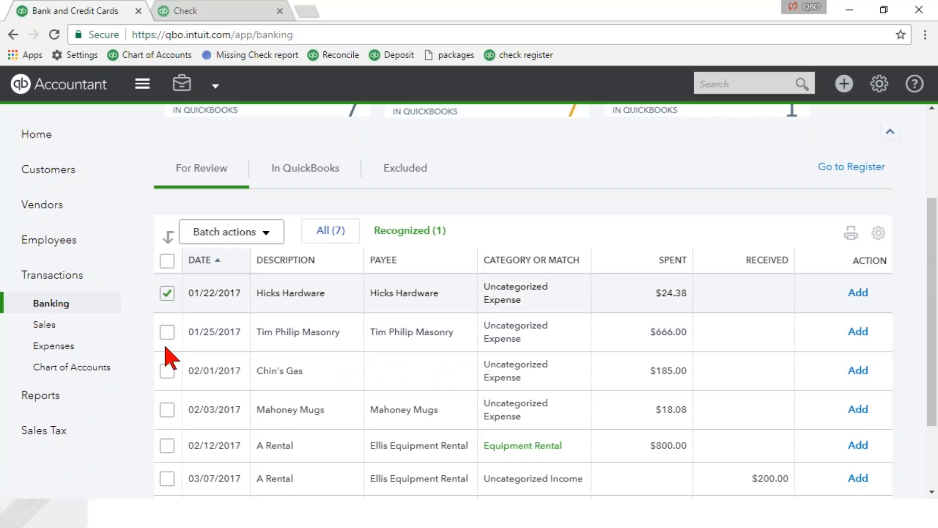
{"action": "left_click", "coordinate": [167, 445], "text": "shift"}
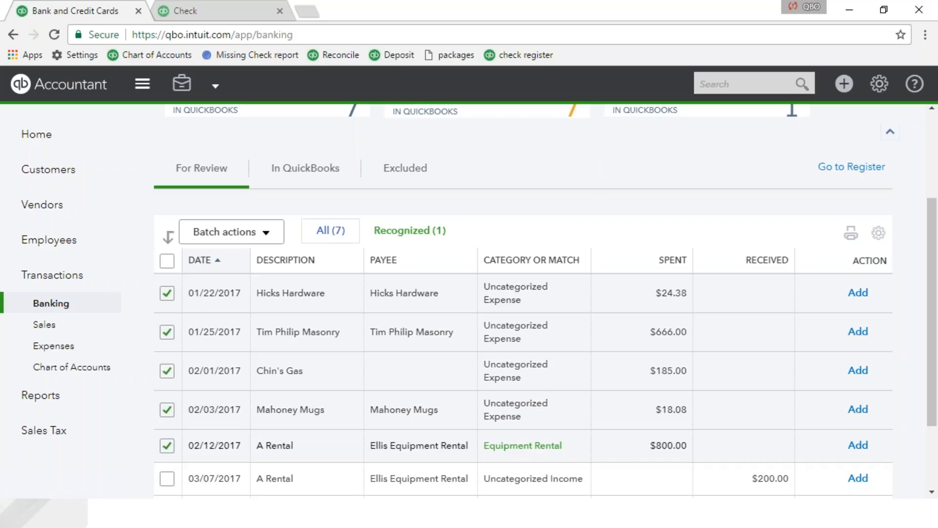
{"action": "left_click", "coordinate": [232, 232]}
{"action": "left_click", "coordinate": [229, 282]}
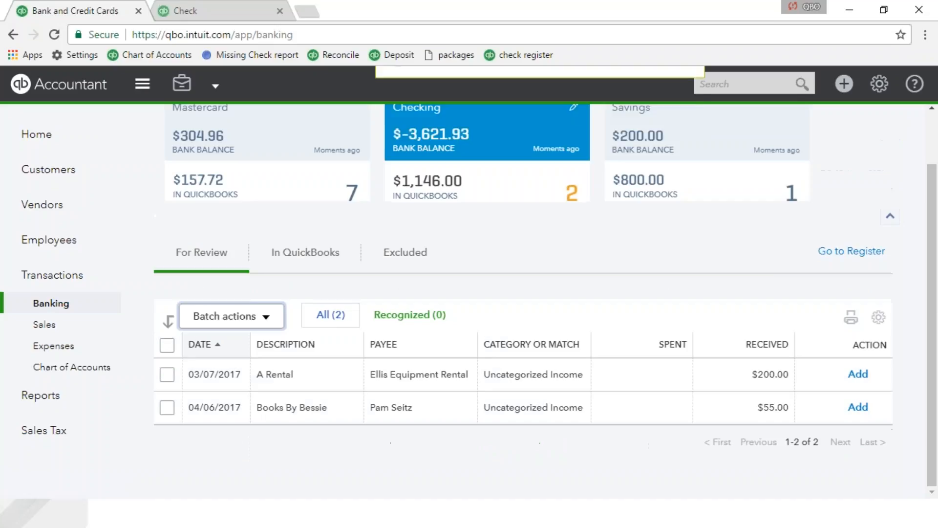
- Permanently delete all the excluded Checking transactions in one batch
{"action": "left_click", "coordinate": [412, 254]}
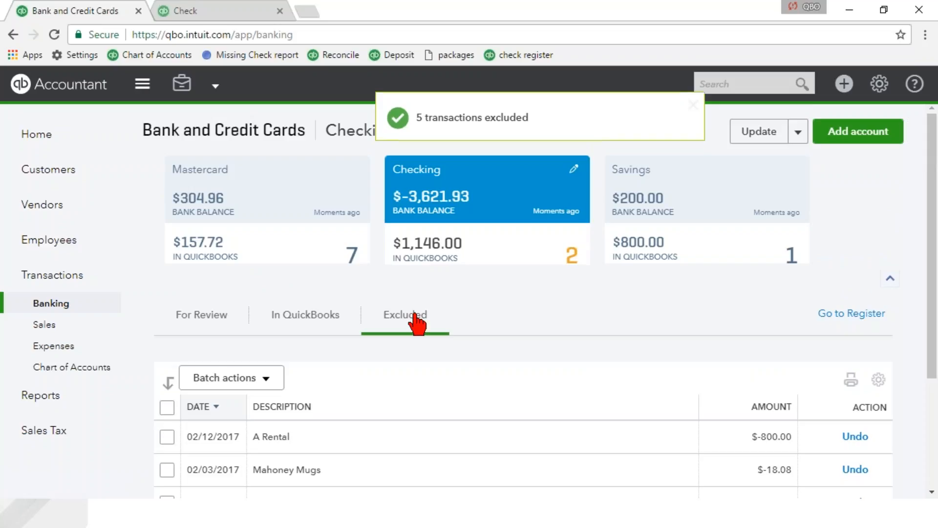
{"action": "scroll", "coordinate": [410, 328], "scroll_direction": "down", "scroll_amount": 3}
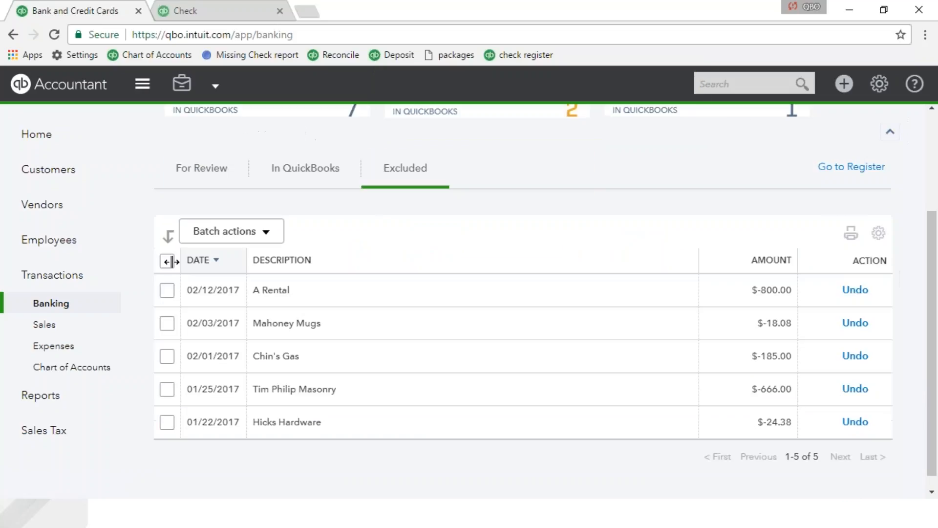
{"action": "left_click", "coordinate": [167, 260]}
{"action": "left_click_drag", "start_coordinate": [228, 264], "coordinate": [246, 237]}
{"action": "left_click", "coordinate": [248, 236]}
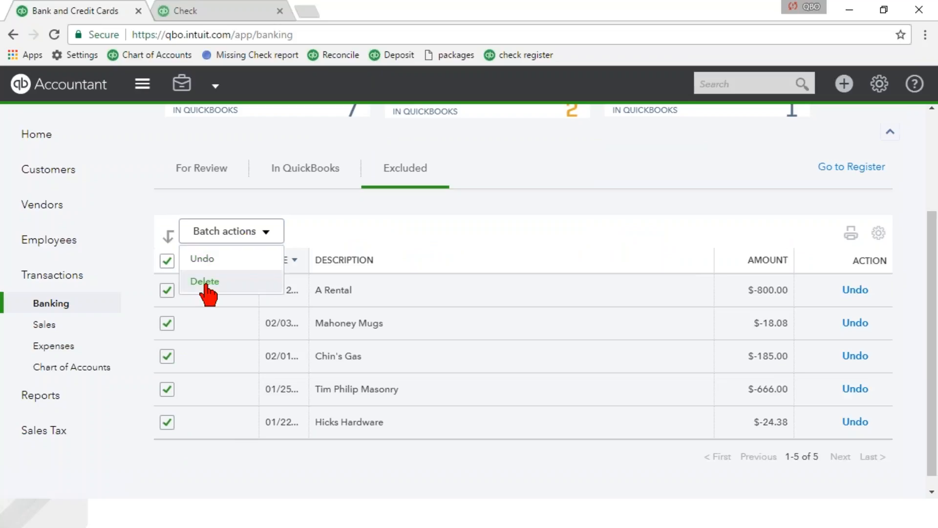
{"action": "left_click", "coordinate": [204, 282]}
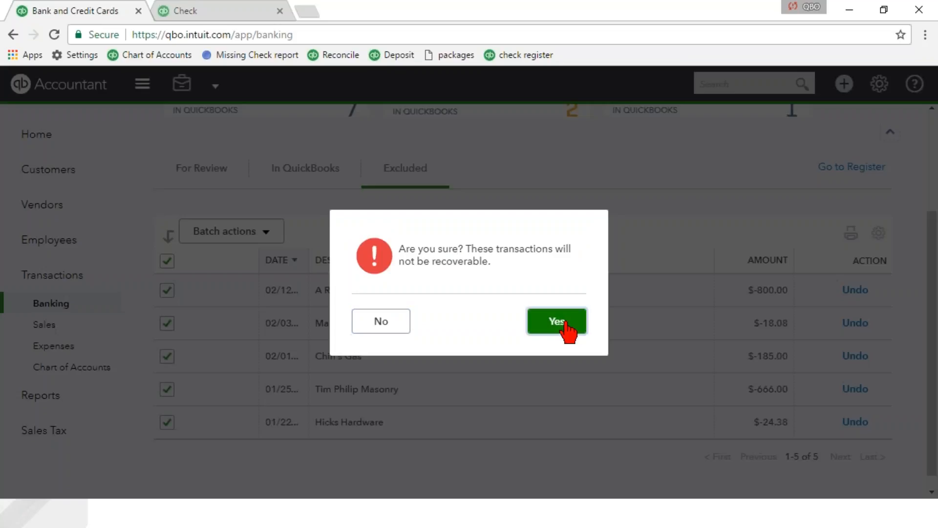
{"action": "left_click", "coordinate": [558, 322]}
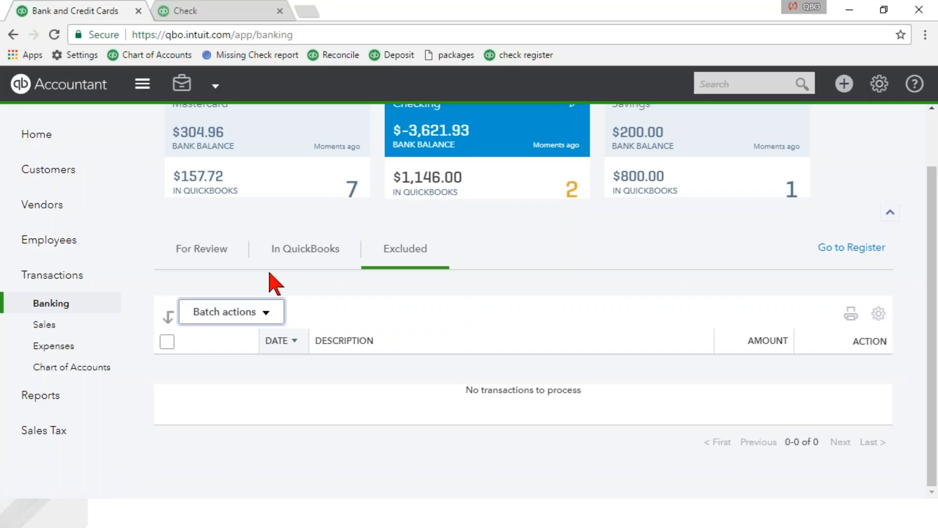
- Categorize the $200.00 A Rental deposit refund awaiting review as the Equipment Rental expense and add it to the books
{"action": "left_click", "coordinate": [208, 249]}
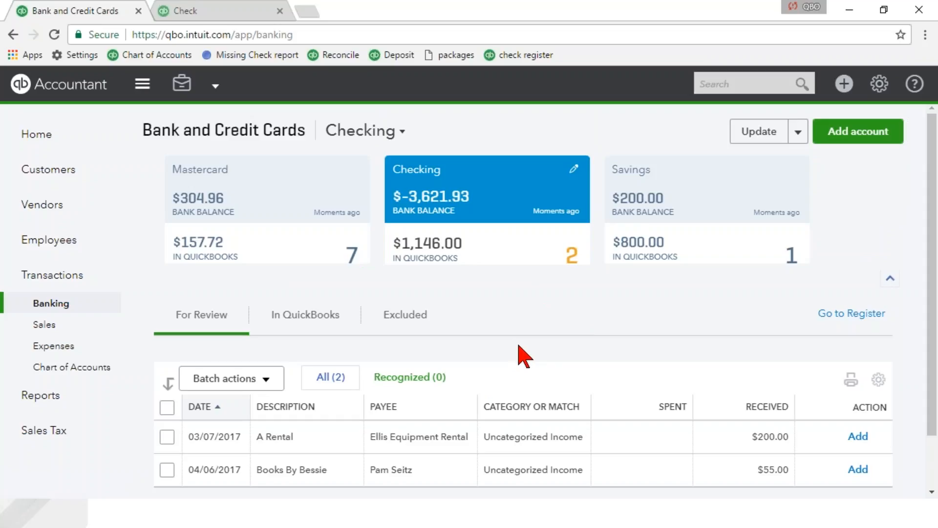
{"action": "left_click", "coordinate": [425, 434]}
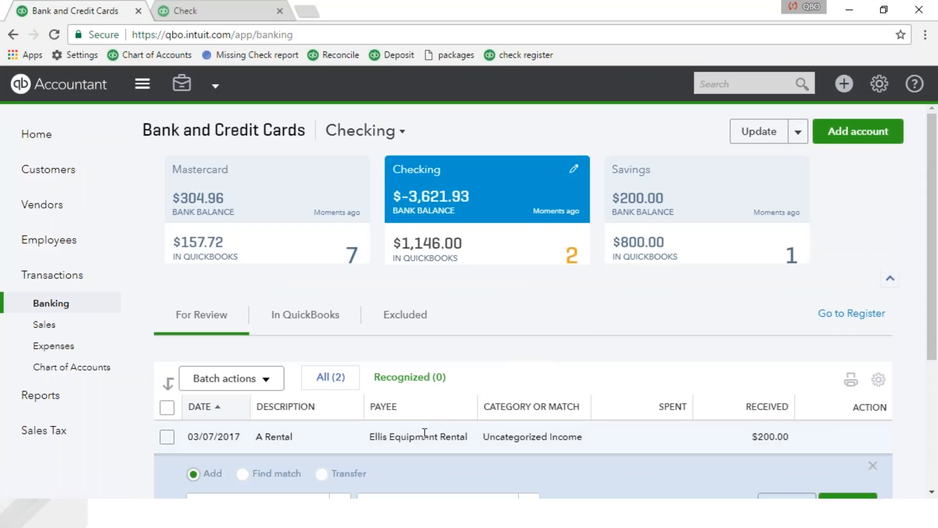
{"action": "scroll", "coordinate": [424, 433], "scroll_direction": "down", "scroll_amount": 3}
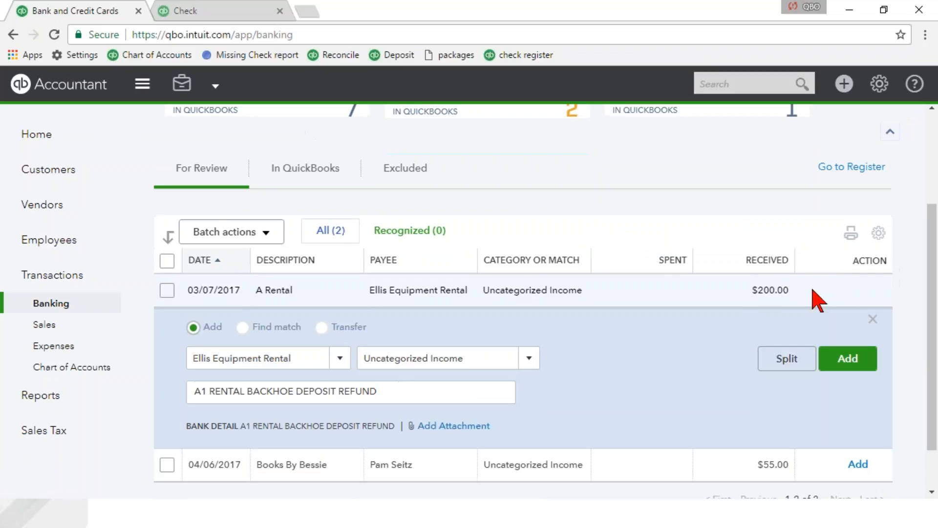
{"action": "left_click", "coordinate": [480, 360]}
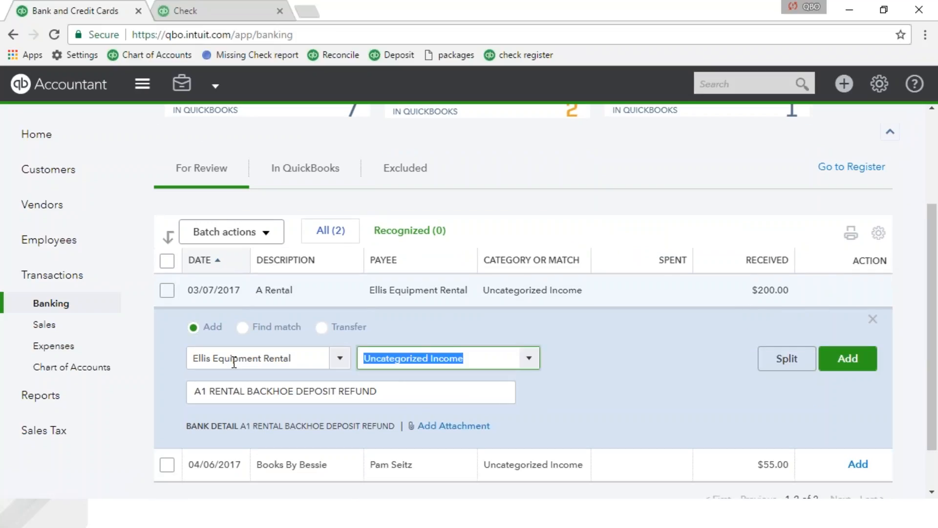
{"action": "type", "text": "equi"}
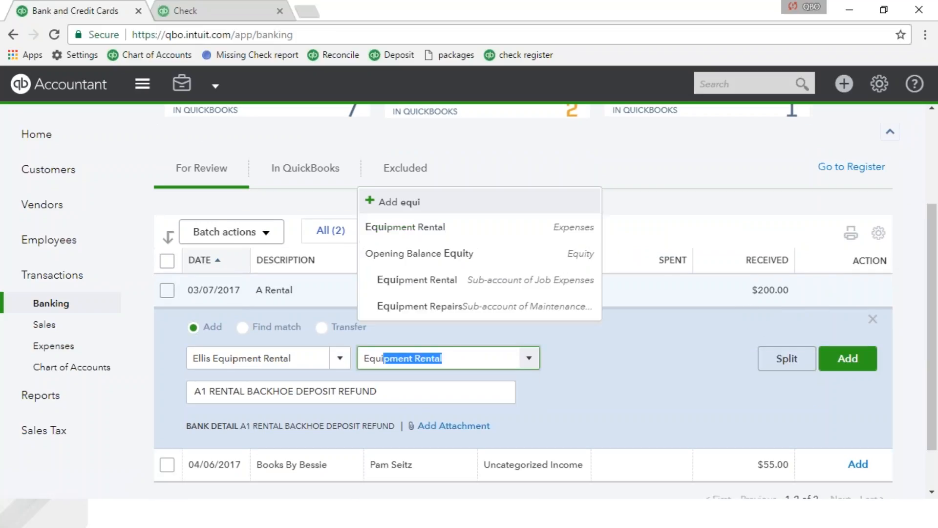
{"action": "left_click", "coordinate": [421, 228]}
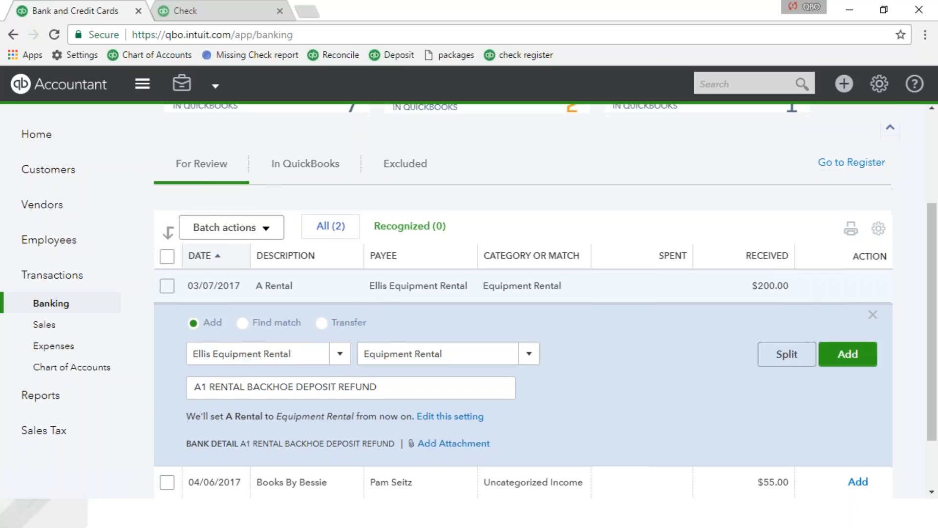
{"action": "scroll", "coordinate": [611, 317], "scroll_direction": "down", "scroll_amount": 2}
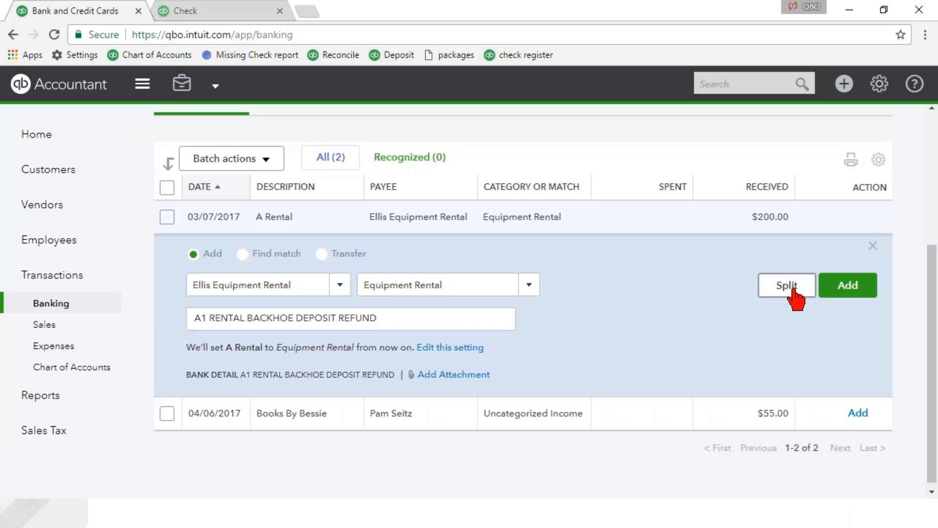
{"action": "left_click", "coordinate": [847, 286]}
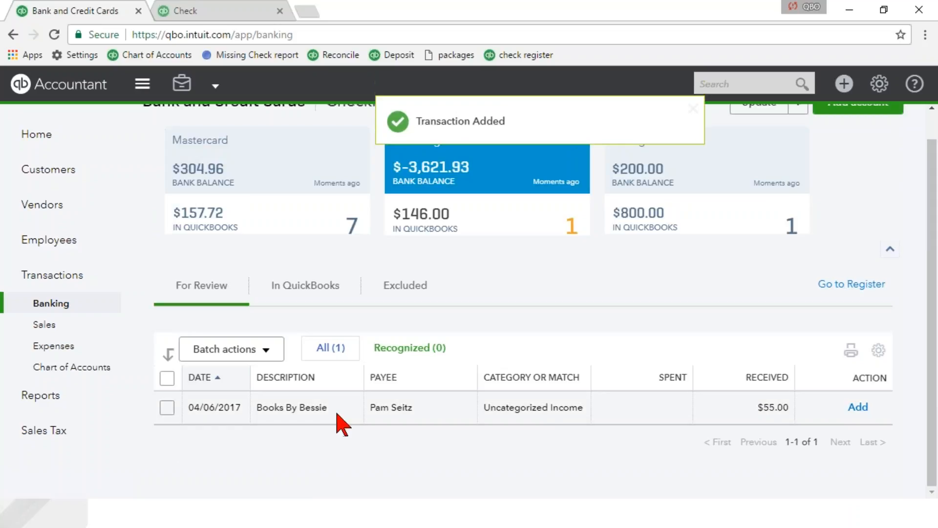
- Categorize the $55.00 Books By Bessie transaction as Legal & Professional Fees and add it to the books
{"action": "left_click", "coordinate": [366, 415]}
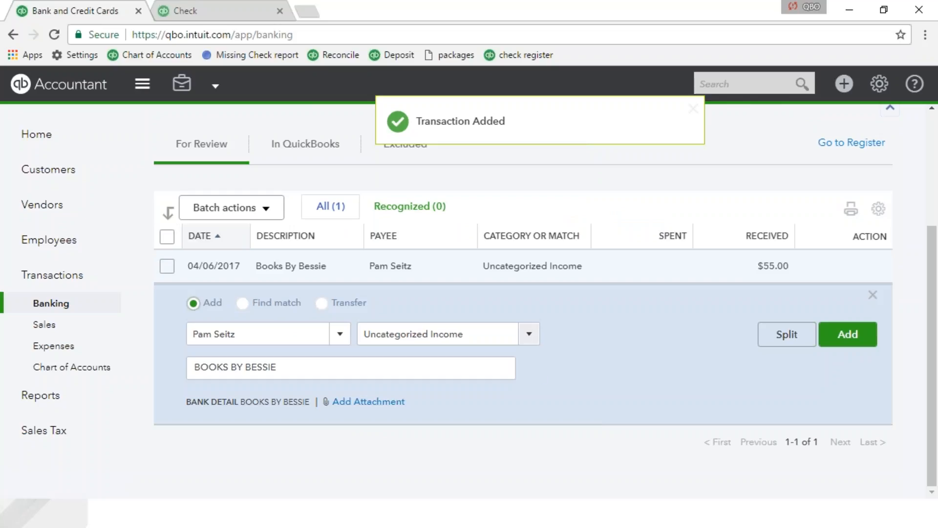
{"action": "left_click", "coordinate": [529, 334]}
{"action": "scroll", "coordinate": [528, 241], "scroll_direction": "down", "scroll_amount": 5}
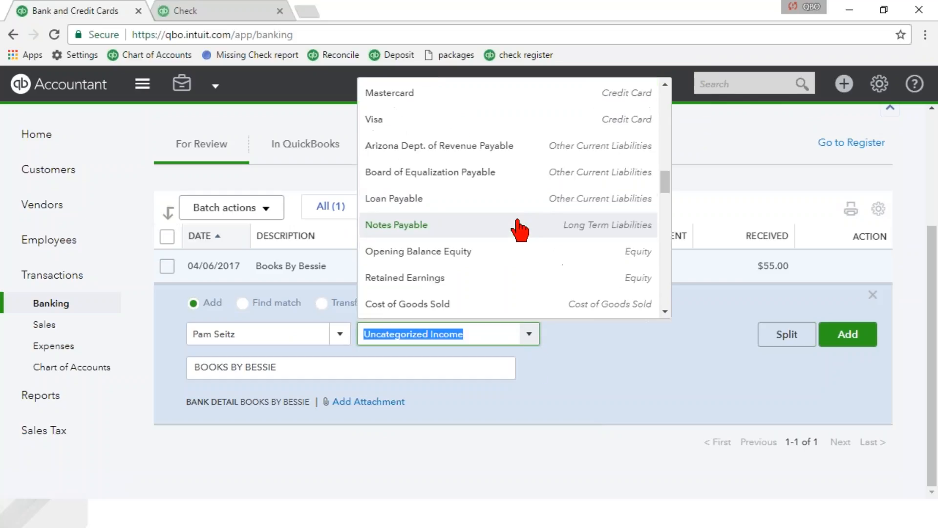
{"action": "scroll", "coordinate": [515, 233], "scroll_direction": "down", "scroll_amount": 2}
{"action": "scroll", "coordinate": [511, 236], "scroll_direction": "down", "scroll_amount": 3}
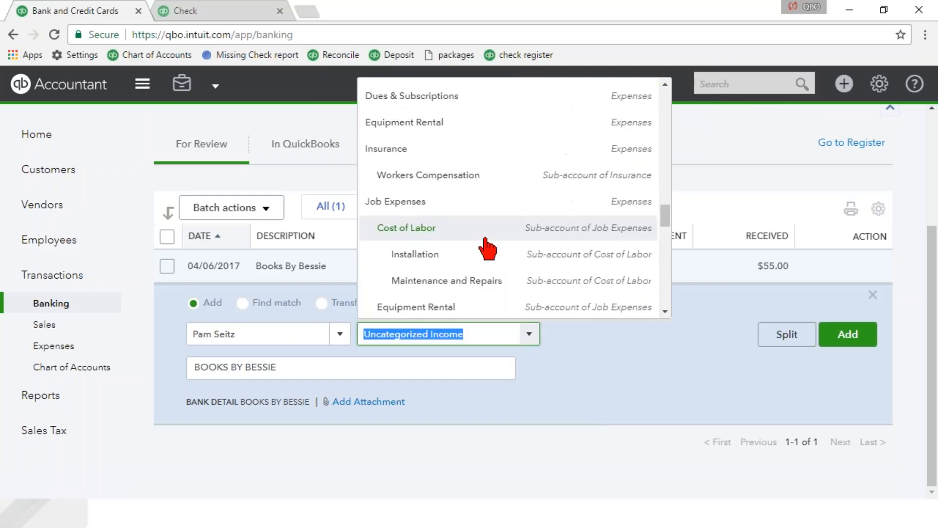
{"action": "scroll", "coordinate": [487, 249], "scroll_direction": "down", "scroll_amount": 5}
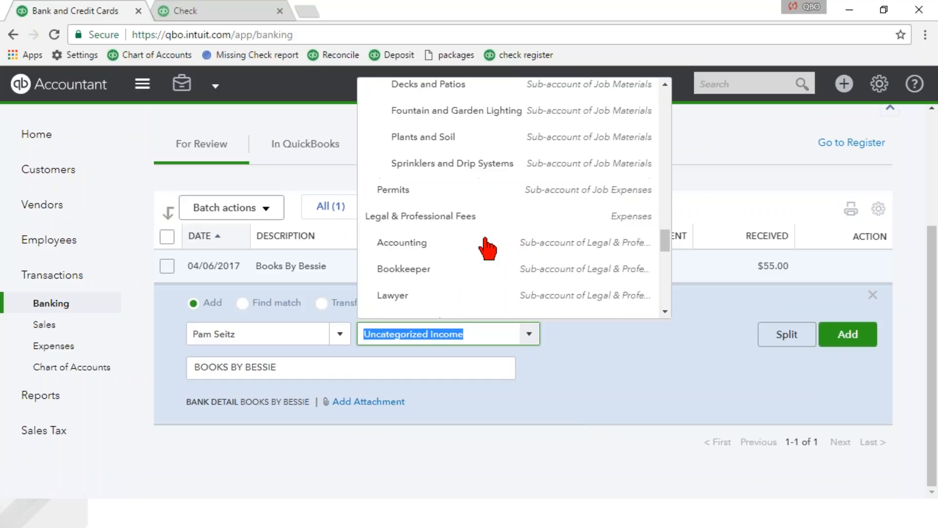
{"action": "scroll", "coordinate": [486, 248], "scroll_direction": "up", "scroll_amount": 5}
{"action": "scroll", "coordinate": [469, 252], "scroll_direction": "down", "scroll_amount": 3}
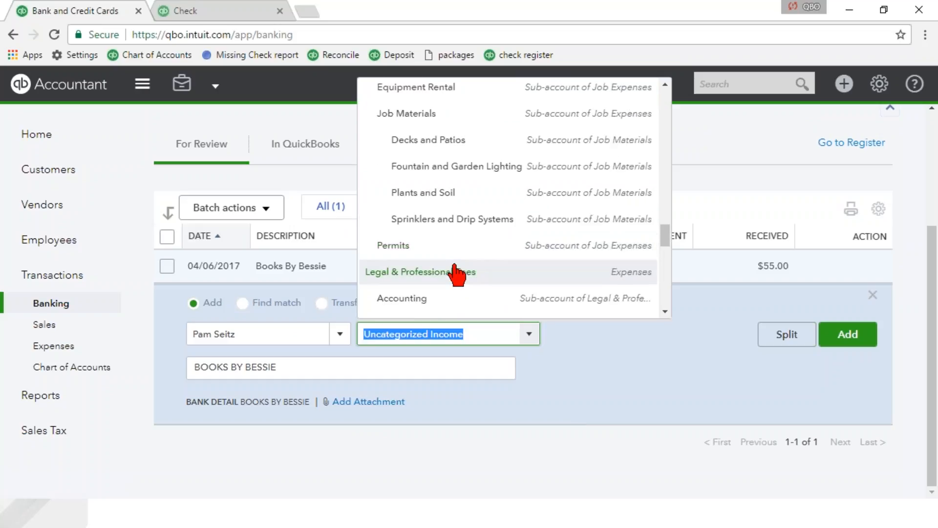
{"action": "left_click", "coordinate": [457, 272]}
{"action": "left_click", "coordinate": [849, 318]}
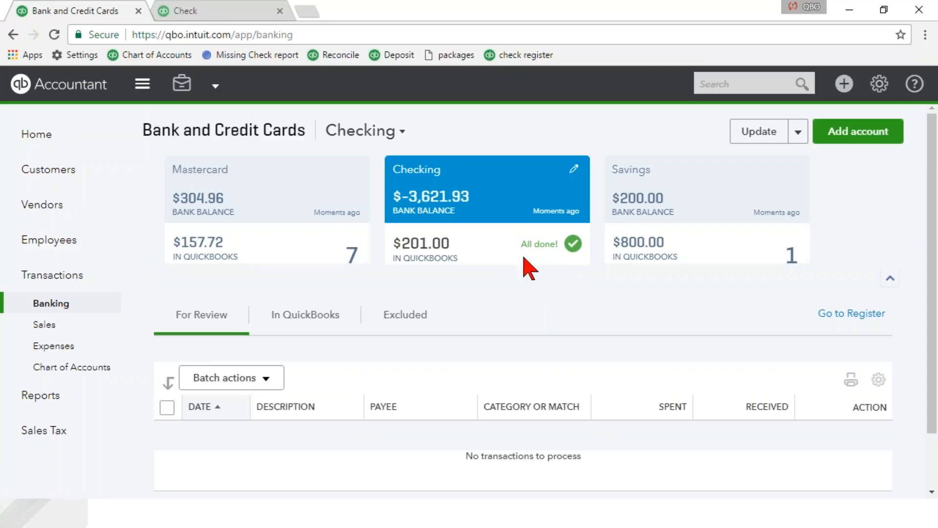
- Start reconciling the Checking account with a statement ending date of 02/28/2017 and an ending balance of 1,234
{"action": "left_click", "coordinate": [880, 86]}
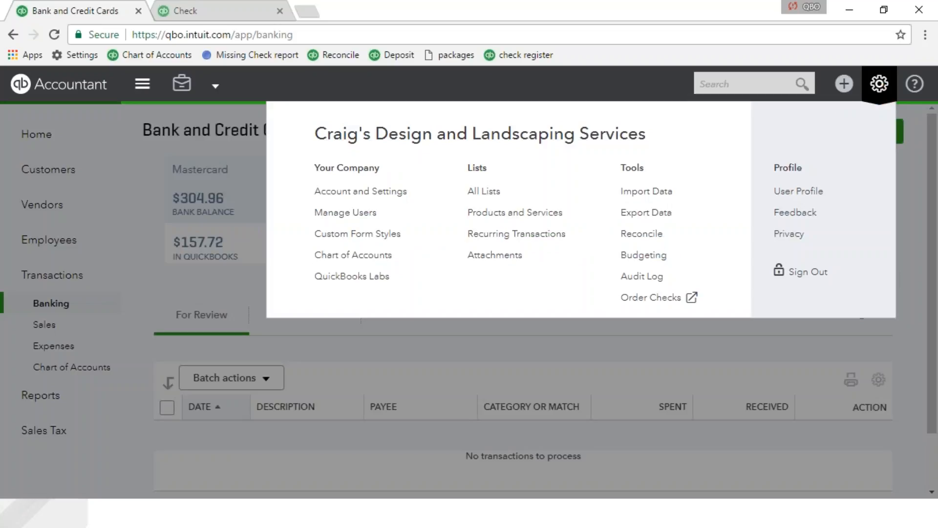
{"action": "left_click", "coordinate": [653, 239]}
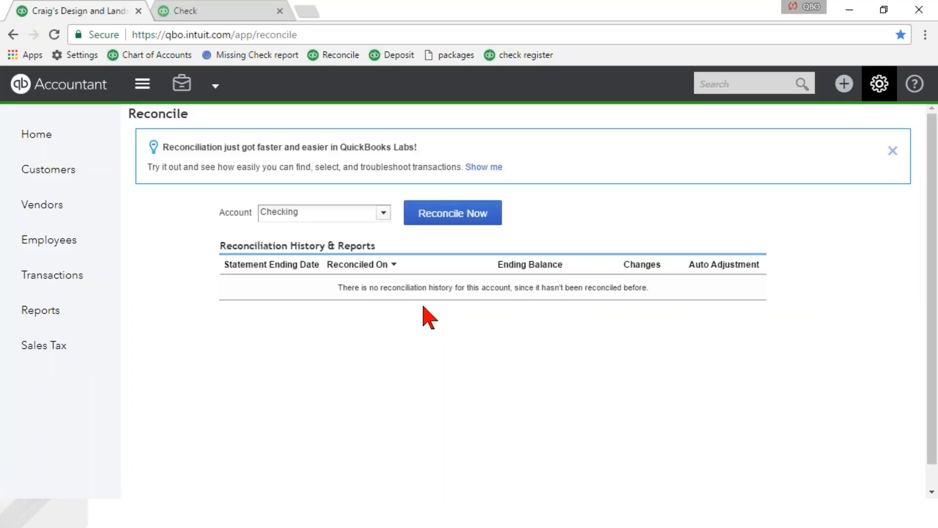
{"action": "left_click", "coordinate": [446, 218]}
{"action": "key", "text": "Tab"}
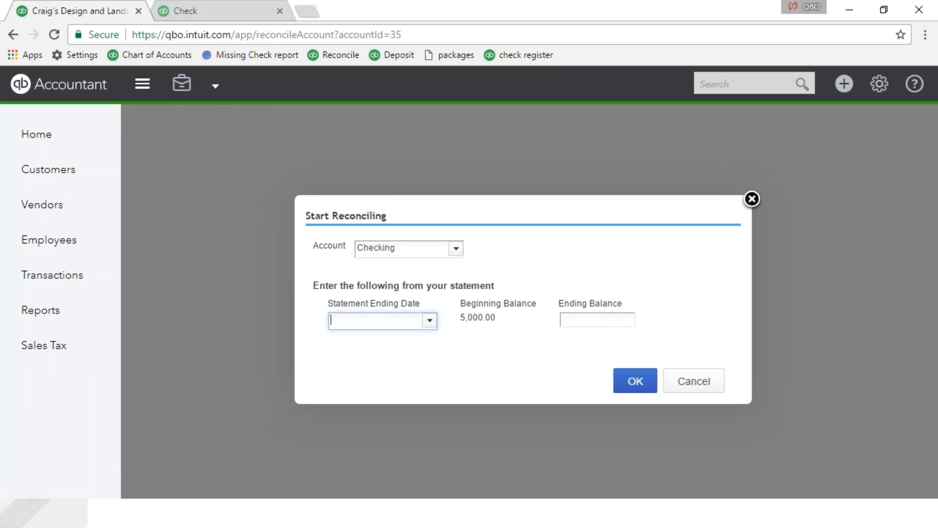
{"action": "type", "text": "02/28/"}
{"action": "type", "text": "2017"}
{"action": "key", "text": "Tab"}
{"action": "type", "text": "1,234"}
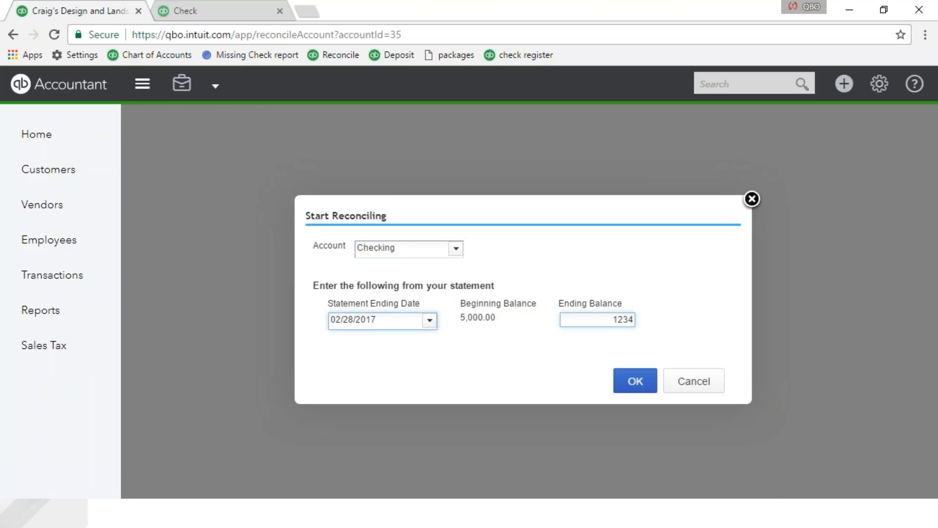
{"action": "key", "text": "Tab"}
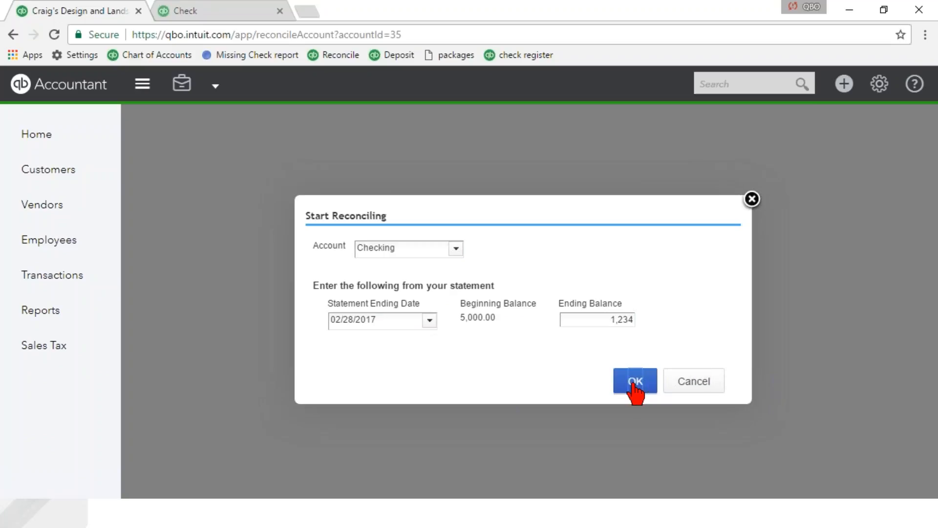
{"action": "left_click", "coordinate": [634, 387]}
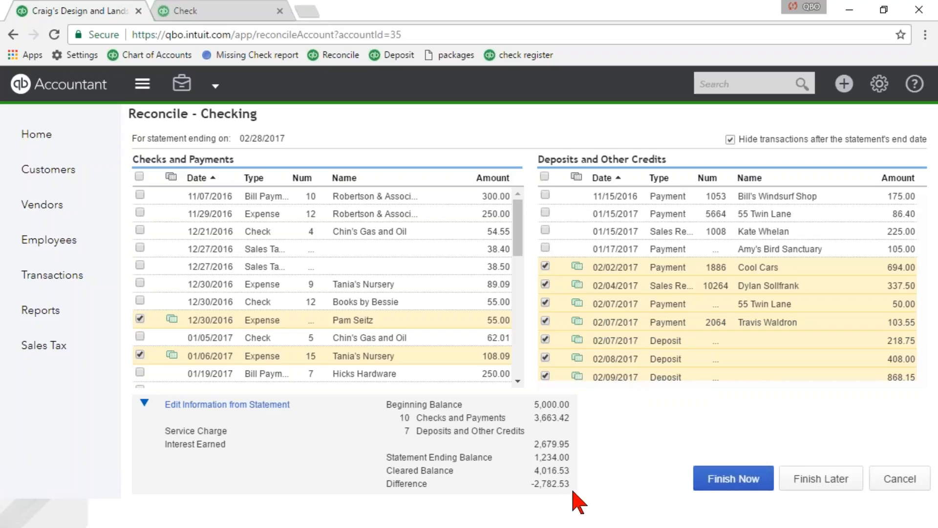
- Finish the Checking reconciliation by adding an adjustment dated 02/28/2017 for the remaining difference
{"action": "left_click", "coordinate": [731, 482]}
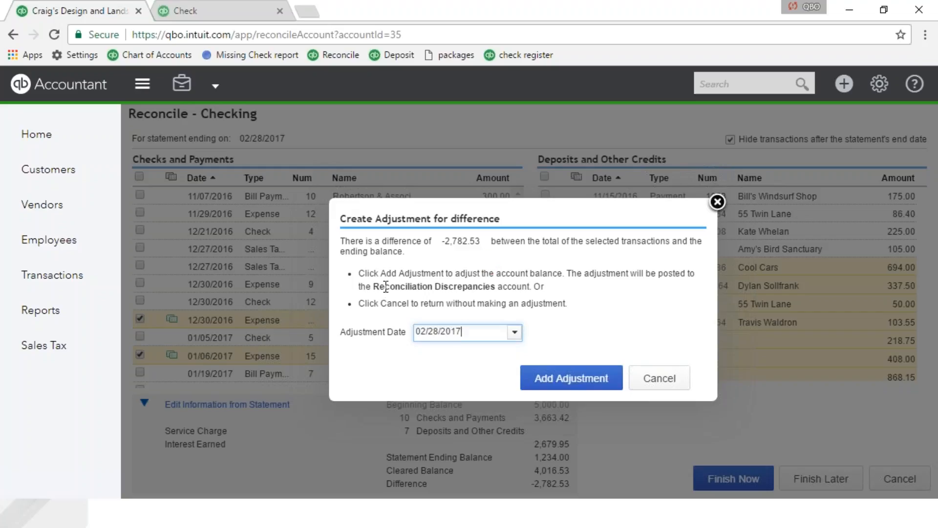
{"action": "left_click_drag", "start_coordinate": [373, 287], "coordinate": [495, 286]}
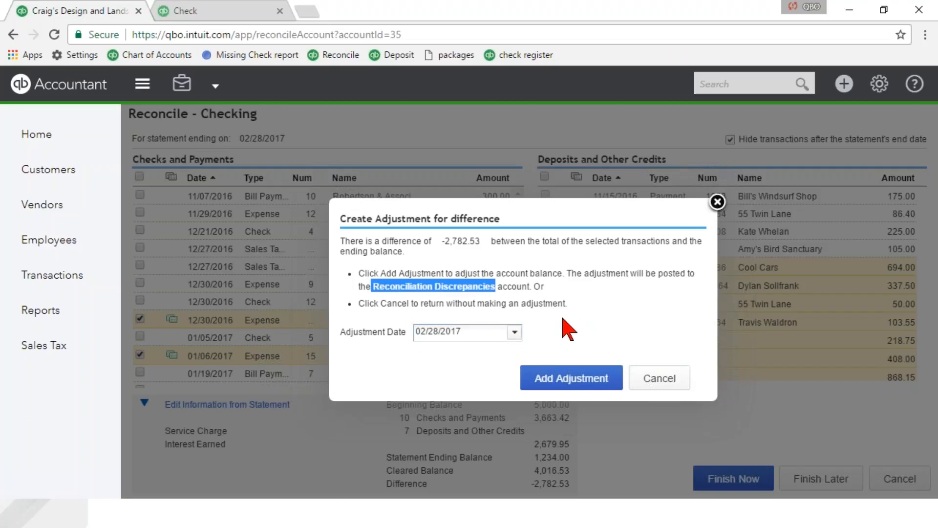
{"action": "left_click", "coordinate": [581, 316]}
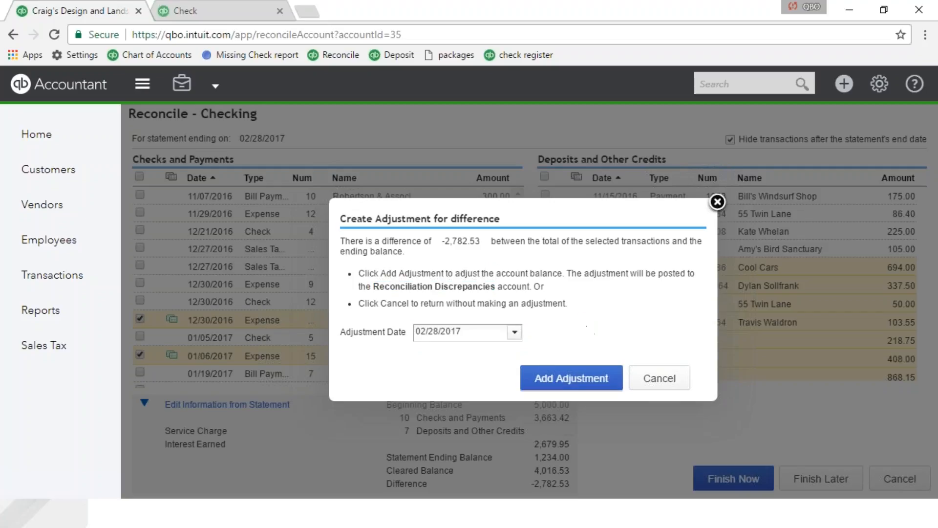
{"action": "left_click", "coordinate": [556, 382]}
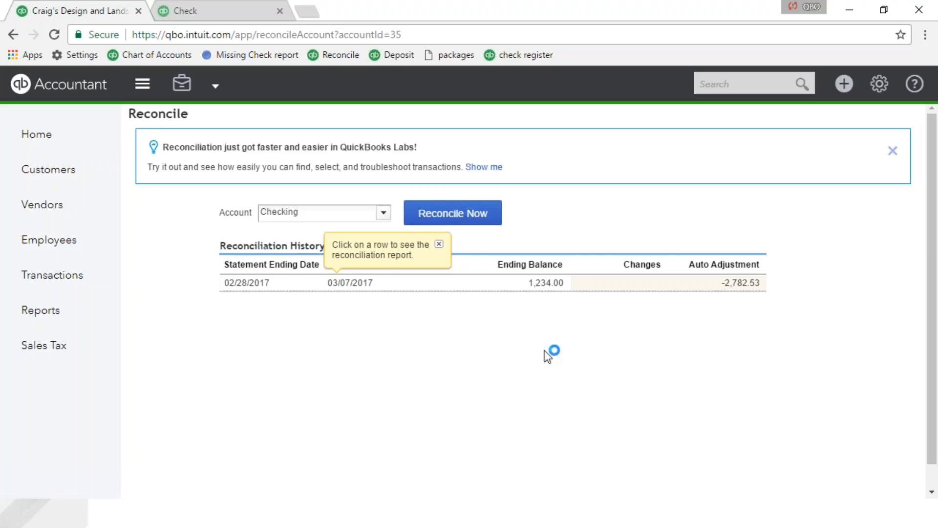
- Dismiss the reconciliation report tip and the QuickBooks Labs banner above the reconciliation history
{"action": "left_click", "coordinate": [439, 245]}
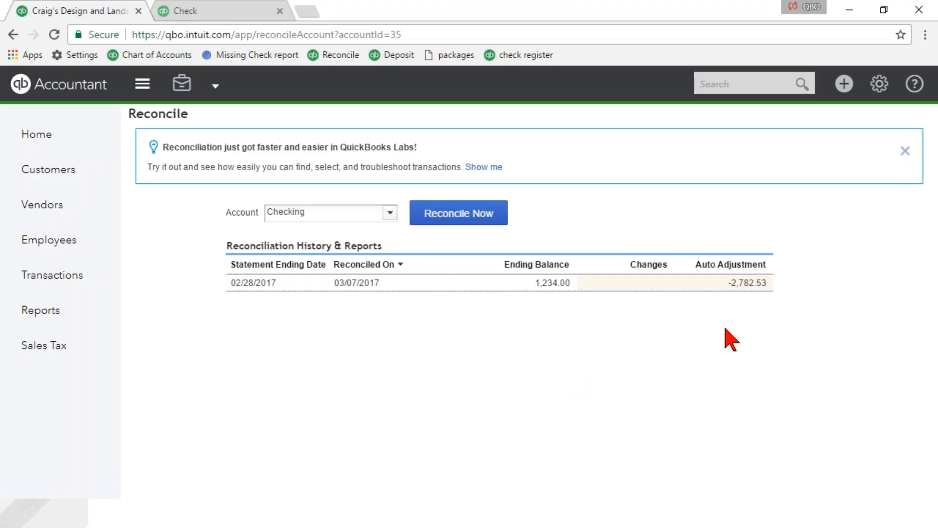
{"action": "mouse_move", "coordinate": [740, 293]}
{"action": "left_click", "coordinate": [906, 151]}
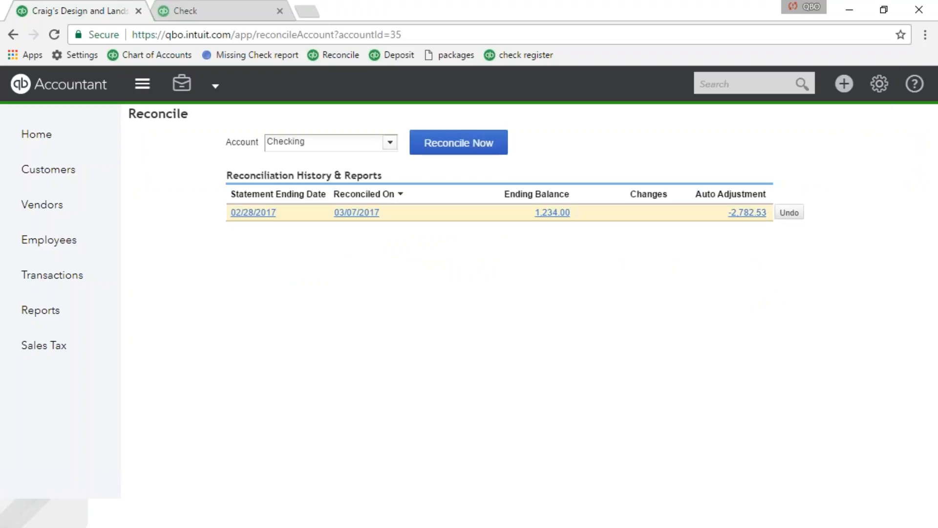
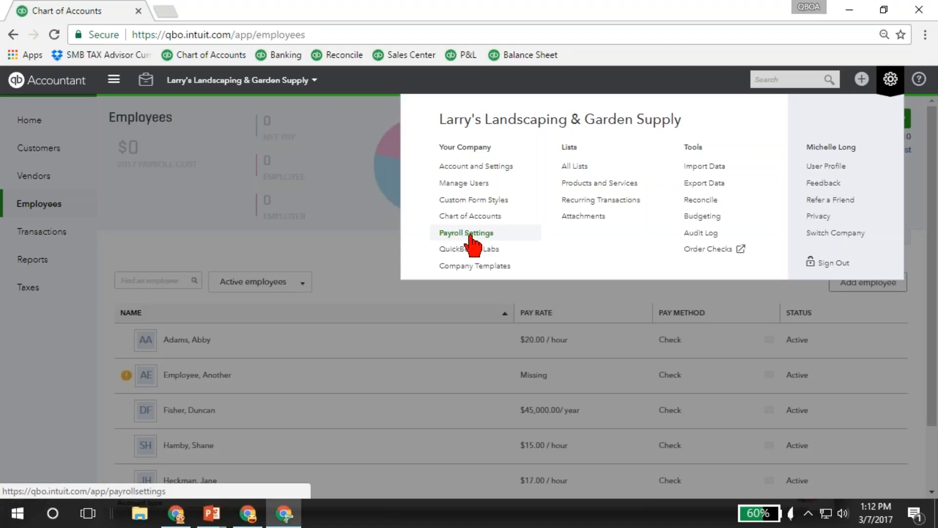
- View the payroll settings for Larry's Landscaping & Garden Supply, and open the Banking page in the Craig's Design and Landscaping window
{"action": "left_click", "coordinate": [470, 235]}
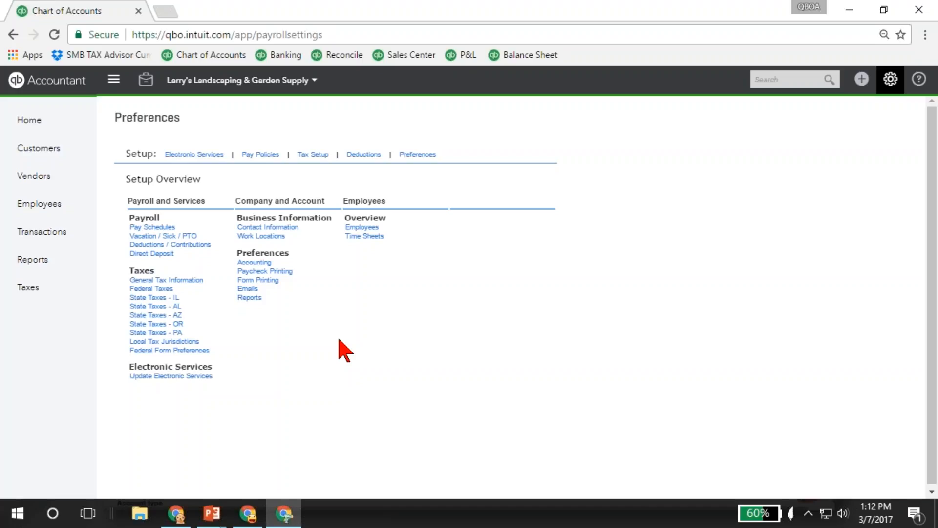
{"action": "left_click", "coordinate": [250, 518]}
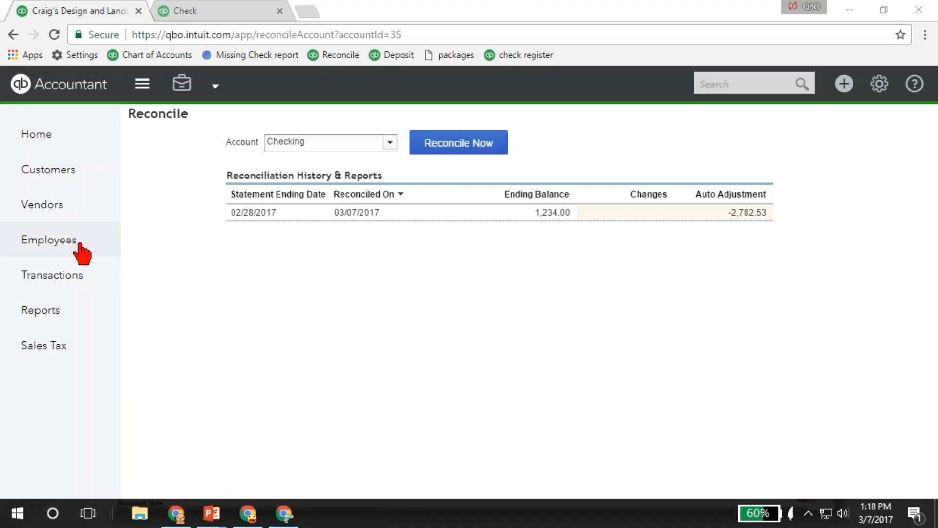
{"action": "left_click", "coordinate": [66, 276]}
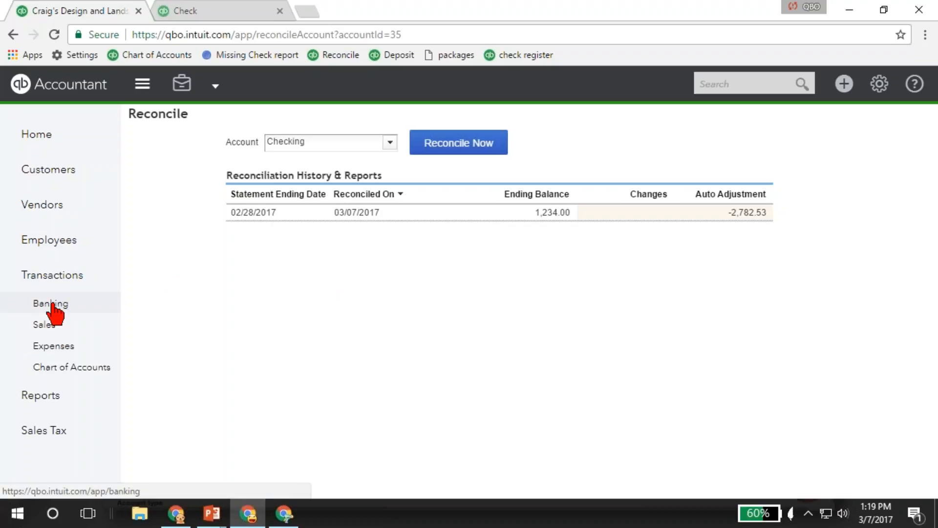
{"action": "left_click", "coordinate": [51, 304]}
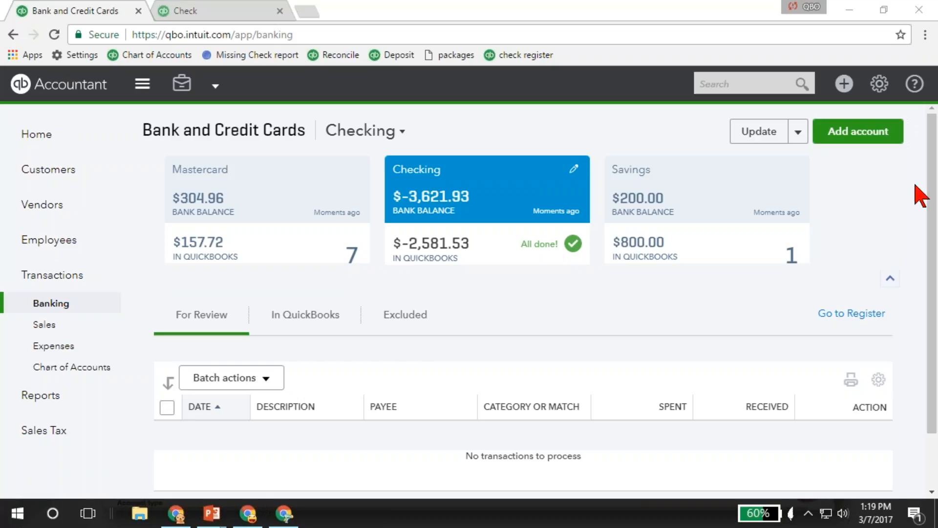
- Run the Profit and Loss report from the recommended reports
{"action": "left_click", "coordinate": [44, 400]}
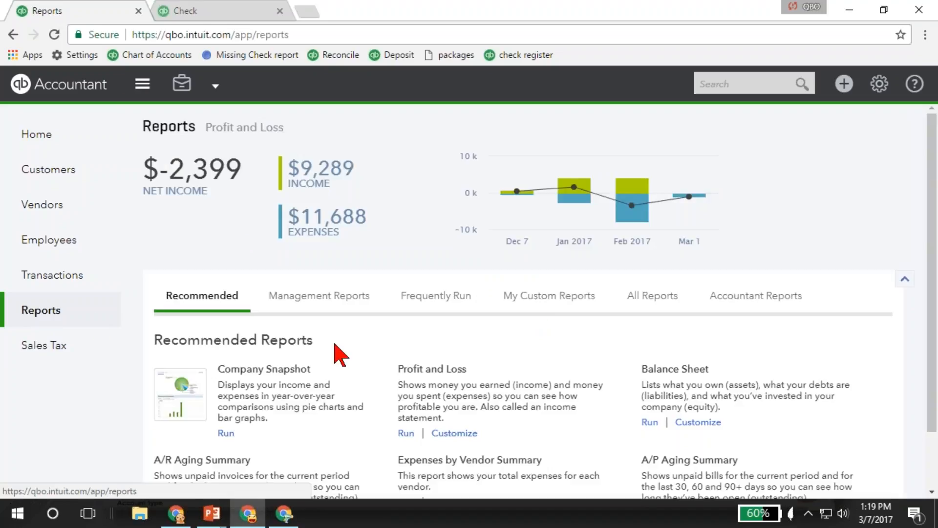
{"action": "left_click", "coordinate": [425, 370]}
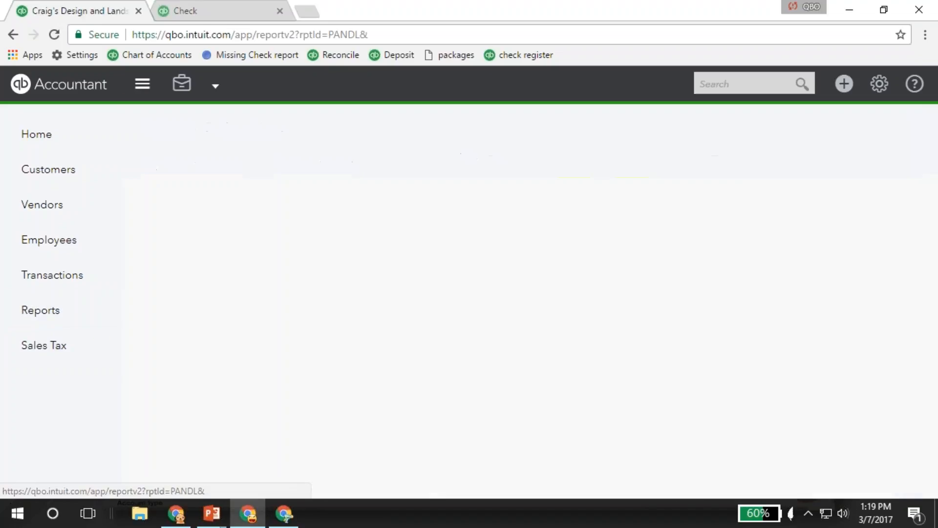
{"action": "left_click", "coordinate": [607, 266]}
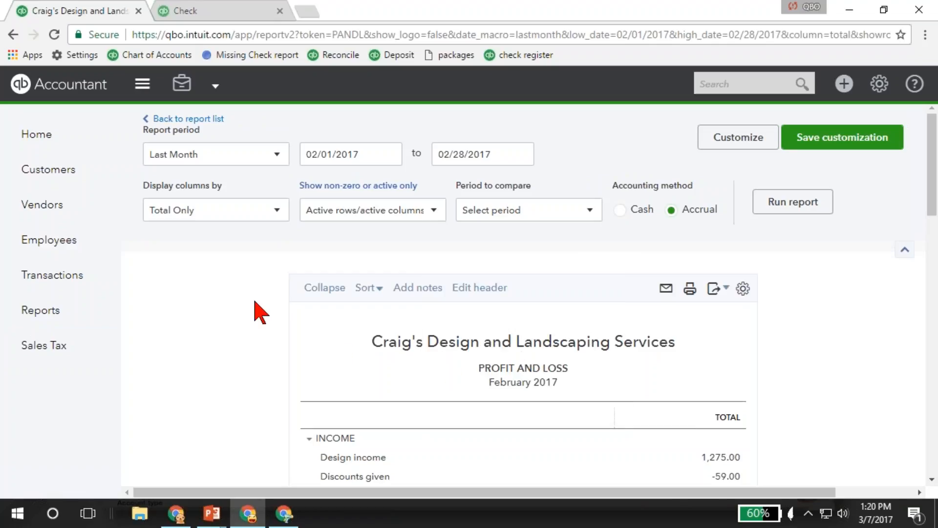
- Return to the reports list and examine all report categories available in Craig's Design and Landscaping Services
{"action": "left_click", "coordinate": [41, 312]}
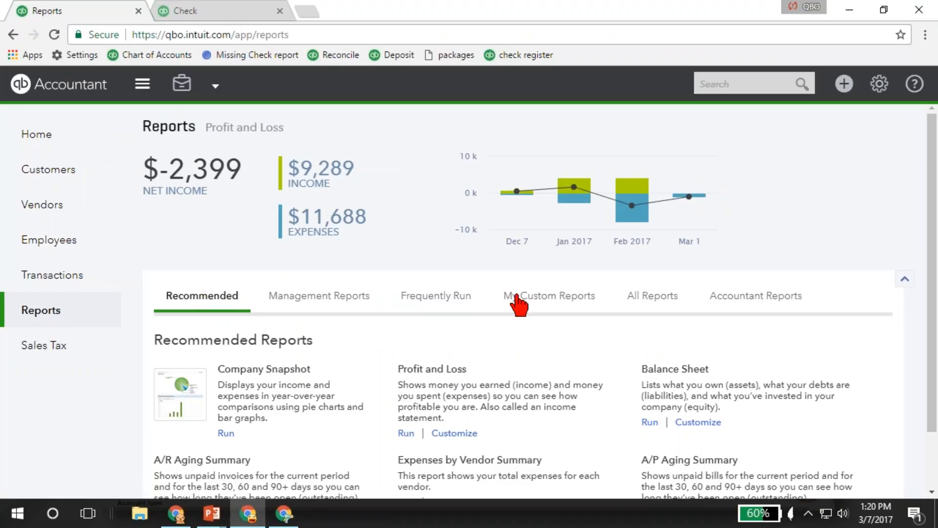
{"action": "left_click", "coordinate": [655, 296]}
{"action": "scroll", "coordinate": [656, 296], "scroll_direction": "down", "scroll_amount": 1}
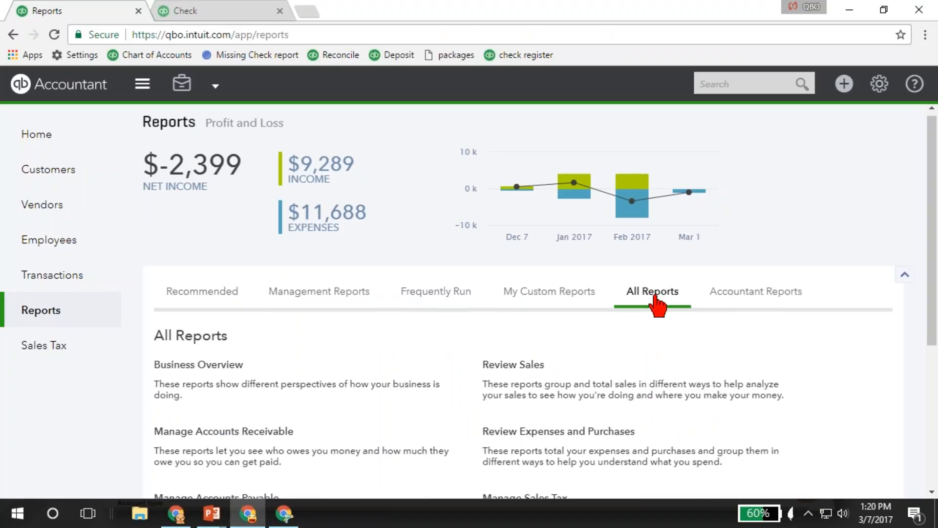
{"action": "scroll", "coordinate": [655, 296], "scroll_direction": "down", "scroll_amount": 1}
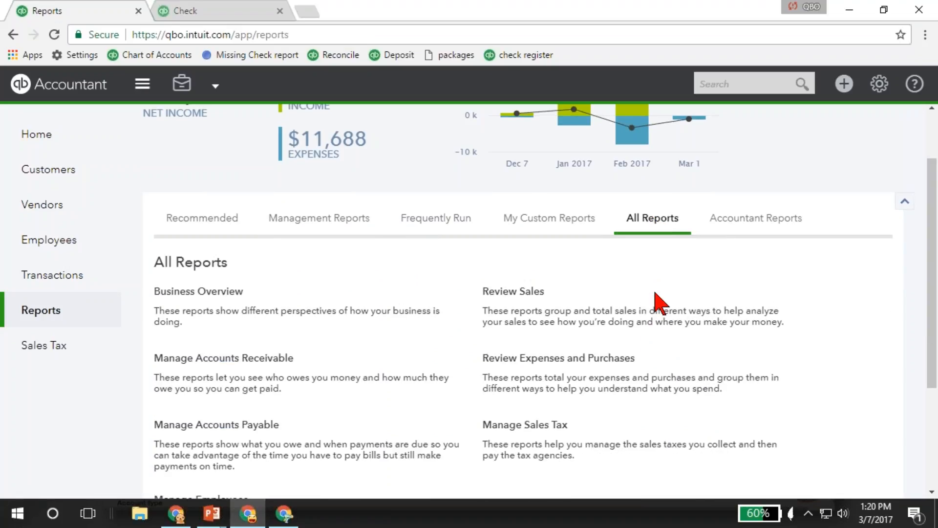
{"action": "scroll", "coordinate": [655, 296], "scroll_direction": "down", "scroll_amount": 1}
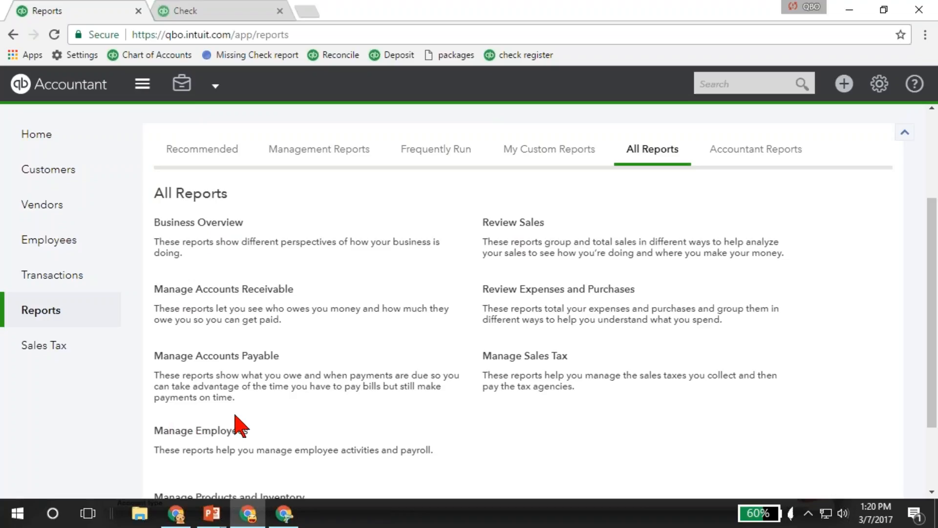
{"action": "scroll", "coordinate": [230, 401], "scroll_direction": "down", "scroll_amount": 2}
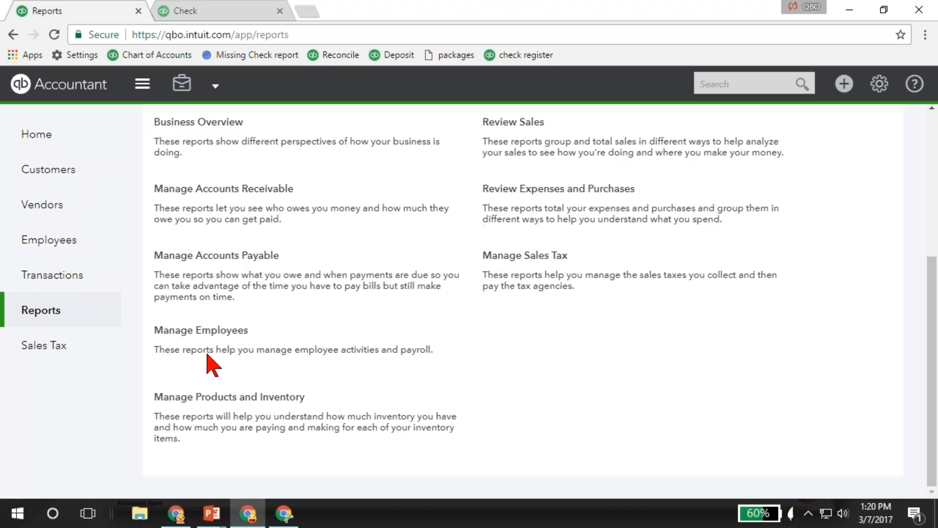
- Switch to the Larry's Landscaping & Garden Supply window and examine all of its report categories
{"action": "left_click", "coordinate": [284, 513]}
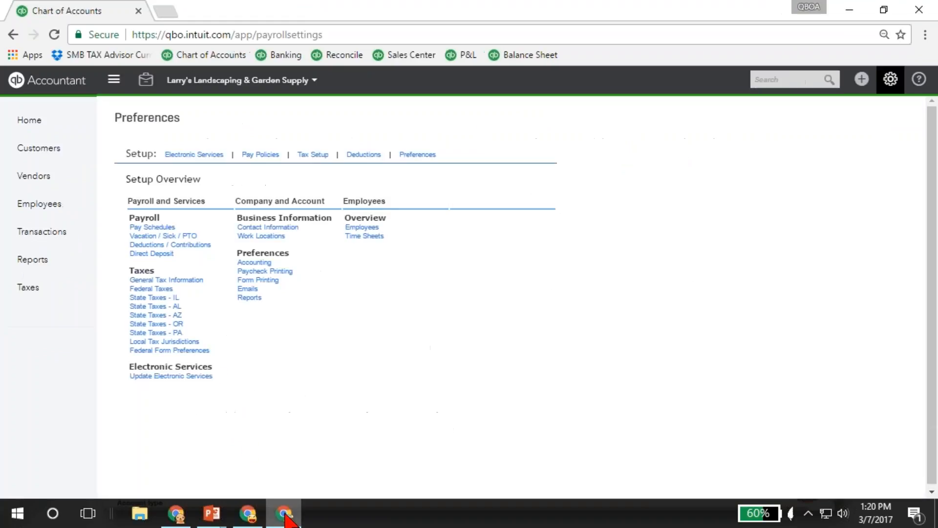
{"action": "left_click", "coordinate": [32, 259]}
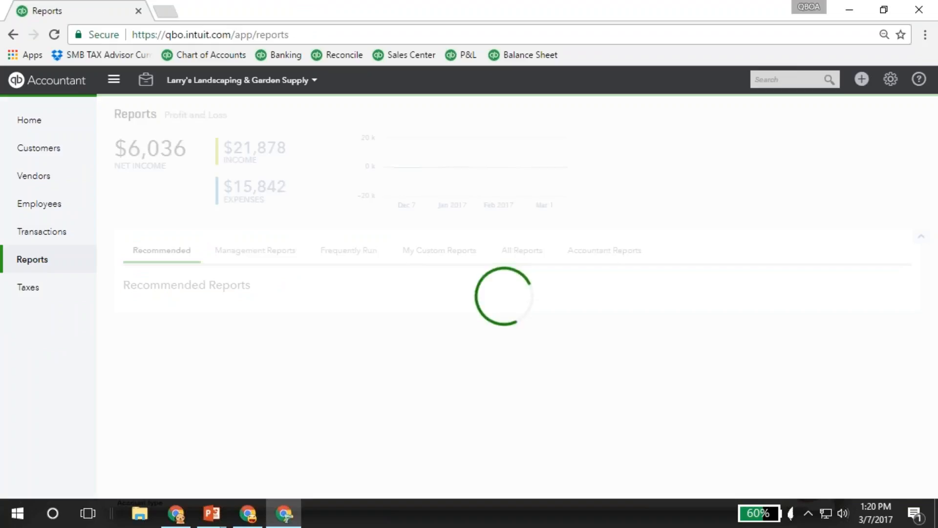
{"action": "left_click", "coordinate": [524, 255]}
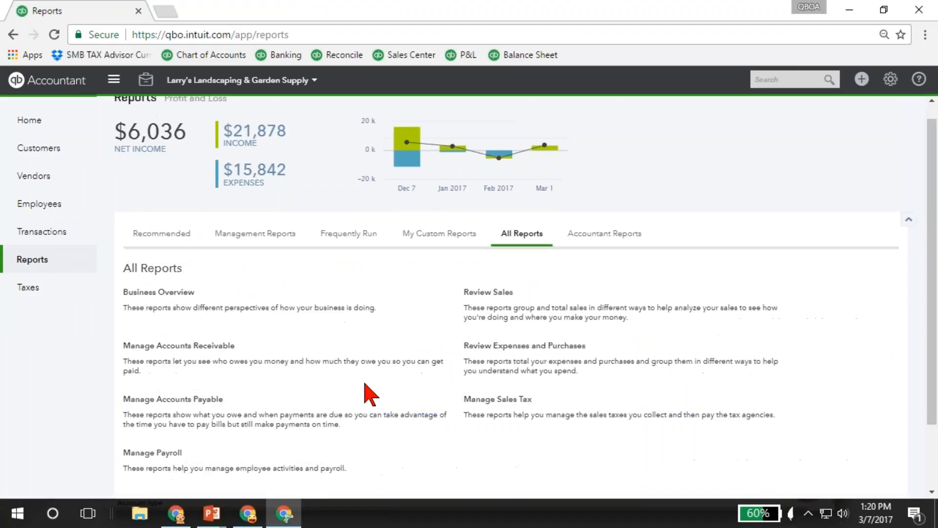
{"action": "scroll", "coordinate": [370, 394], "scroll_direction": "down", "scroll_amount": 2}
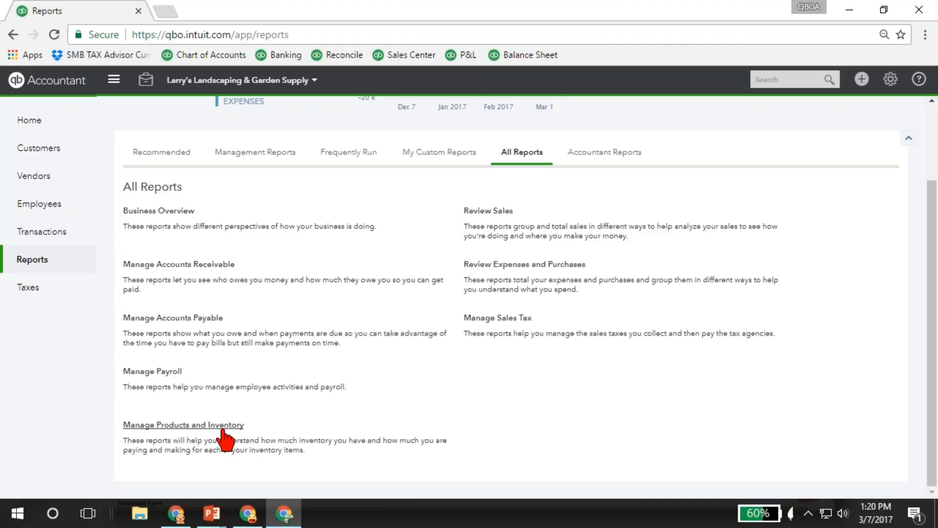
- Open the Business Overview category and examine the full list of its reports, including the class, location and budget reports
{"action": "left_click", "coordinate": [159, 210]}
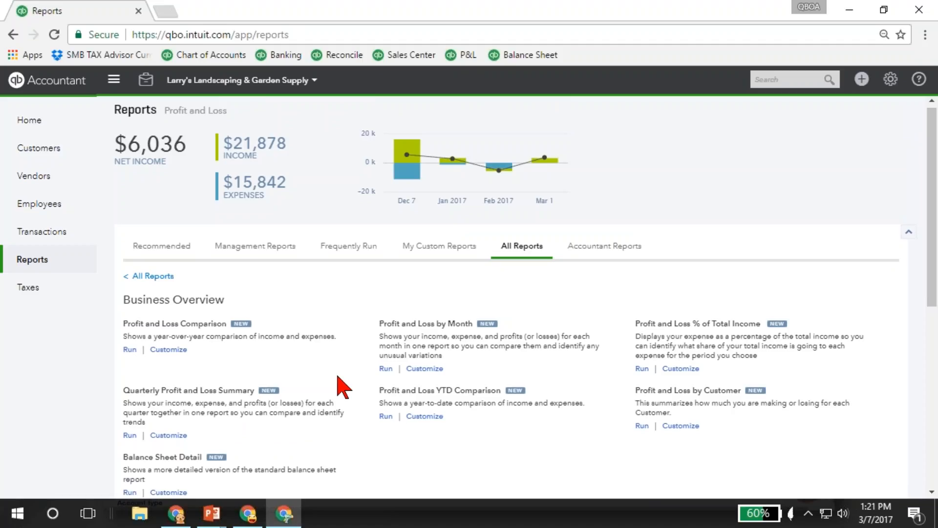
{"action": "scroll", "coordinate": [342, 386], "scroll_direction": "down", "scroll_amount": 1}
{"action": "scroll", "coordinate": [337, 377], "scroll_direction": "down", "scroll_amount": 1}
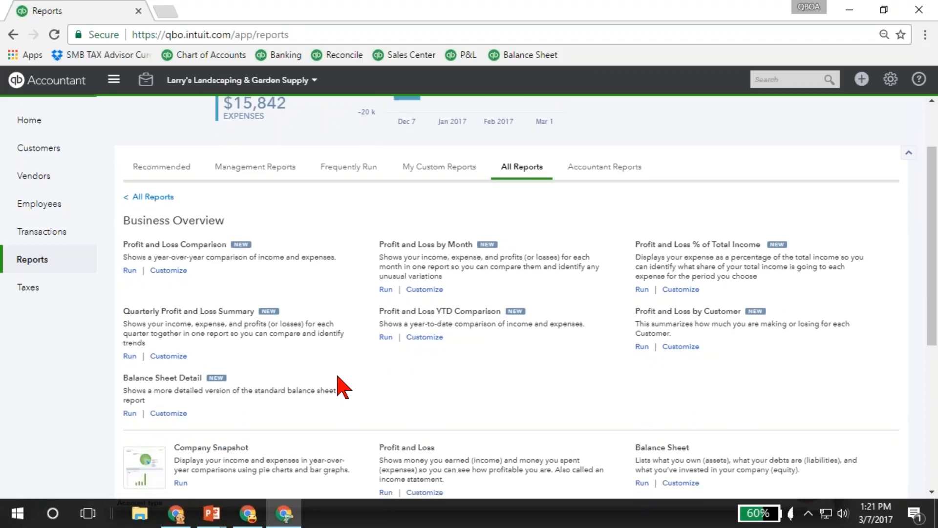
{"action": "scroll", "coordinate": [344, 387], "scroll_direction": "down", "scroll_amount": 2}
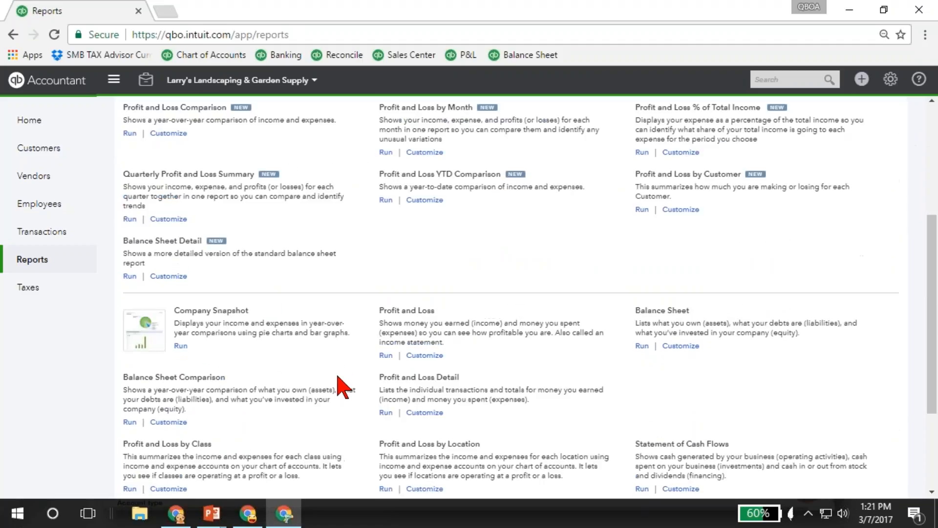
{"action": "scroll", "coordinate": [342, 386], "scroll_direction": "down", "scroll_amount": 1}
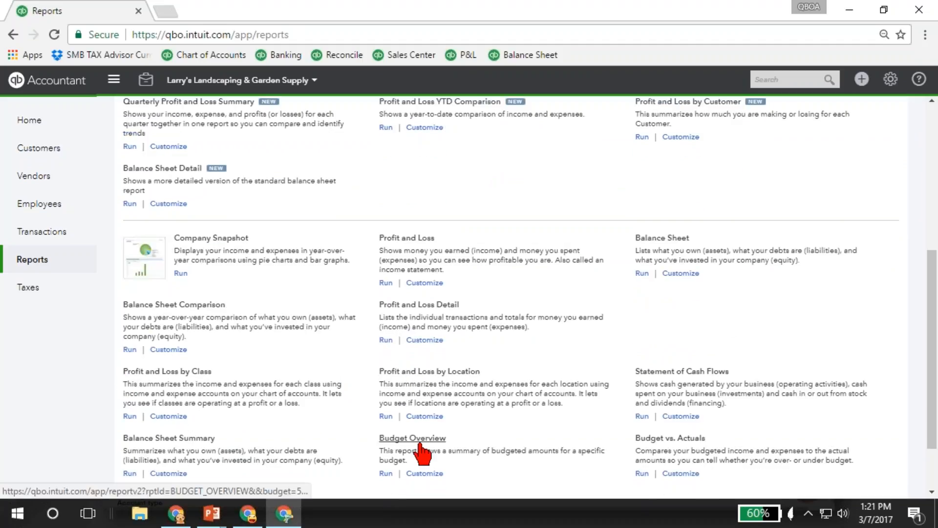
{"action": "scroll", "coordinate": [421, 453], "scroll_direction": "down", "scroll_amount": 1}
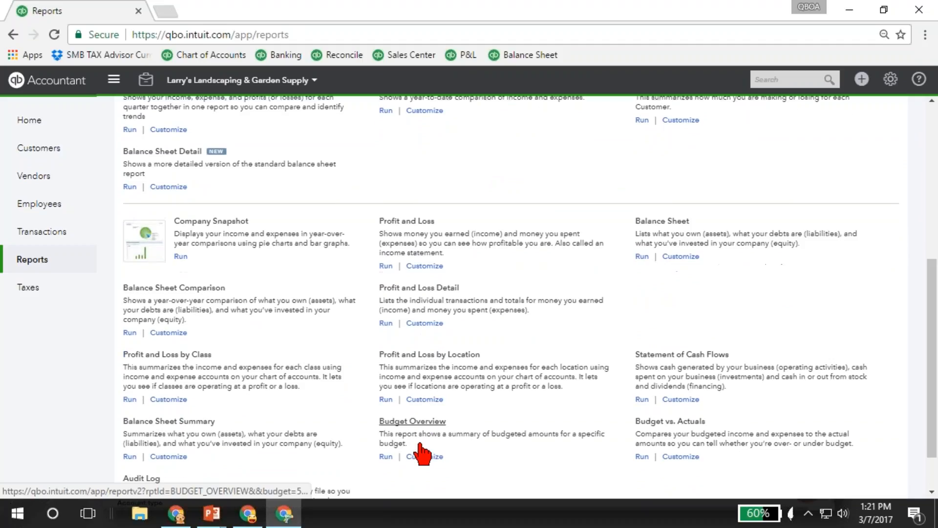
{"action": "scroll", "coordinate": [421, 453], "scroll_direction": "down", "scroll_amount": 1}
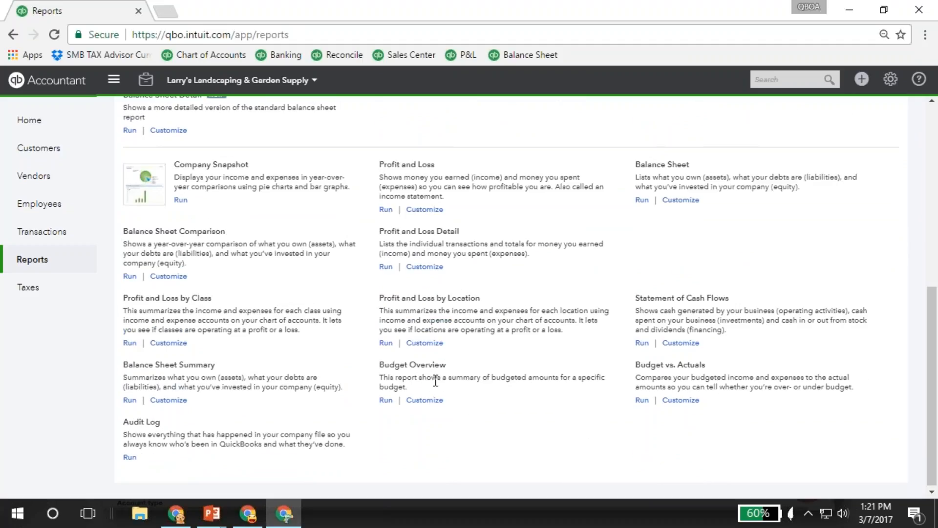
- Switch back to the Craig's Design and Landscaping window and examine its Business Overview reports for comparison
{"action": "left_click", "coordinate": [251, 521]}
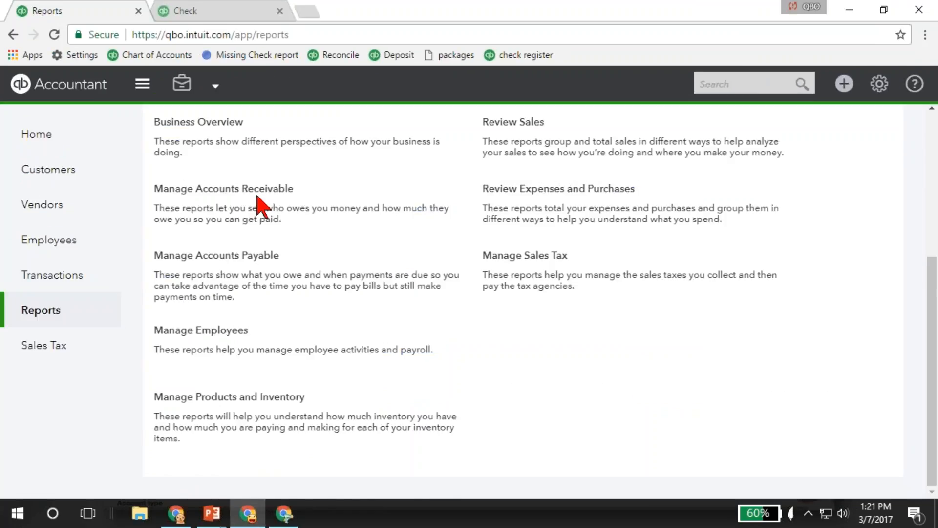
{"action": "scroll", "coordinate": [263, 205], "scroll_direction": "up", "scroll_amount": 3}
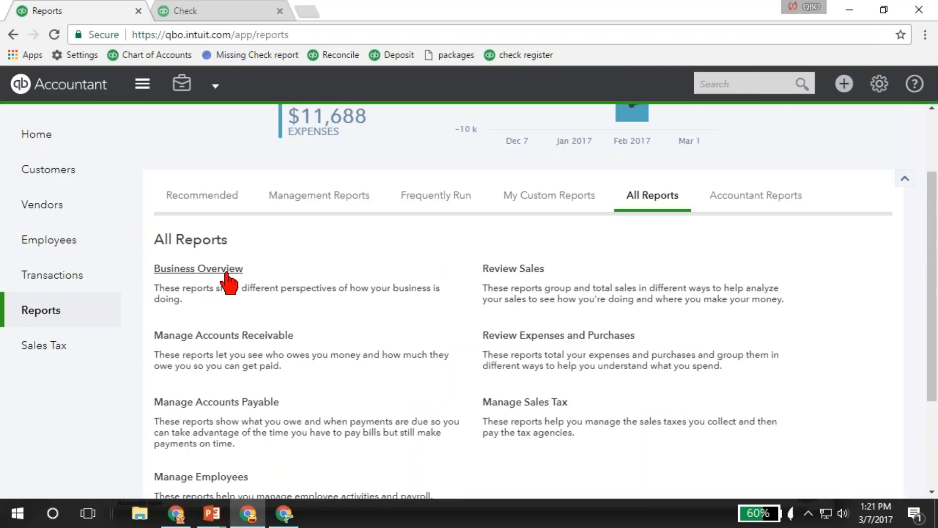
{"action": "left_click", "coordinate": [226, 270]}
{"action": "scroll", "coordinate": [391, 332], "scroll_direction": "down", "scroll_amount": 6}
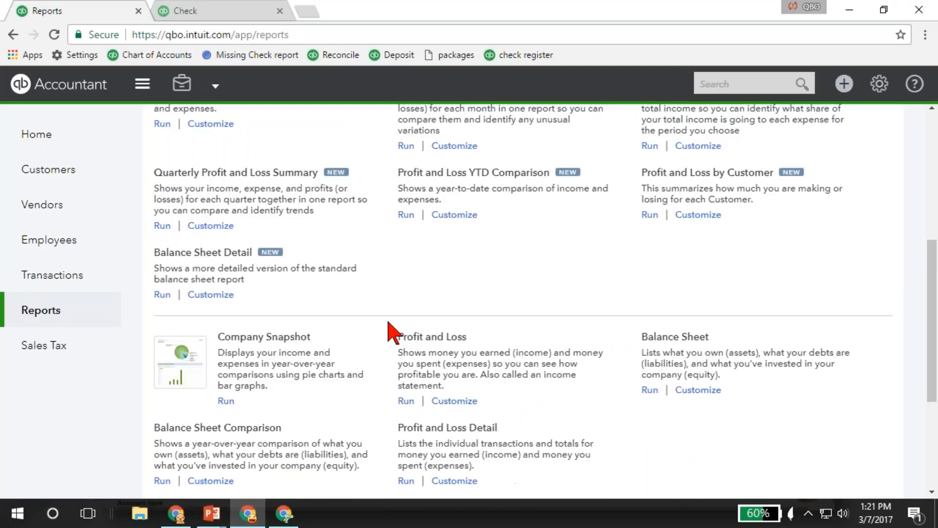
{"action": "scroll", "coordinate": [388, 322], "scroll_direction": "down", "scroll_amount": 5}
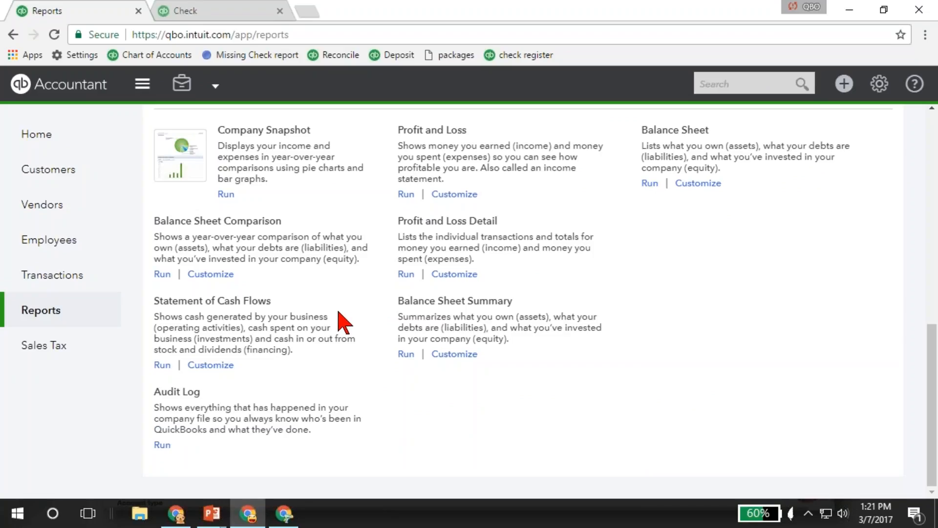
{"action": "scroll", "coordinate": [343, 323], "scroll_direction": "up", "scroll_amount": 1}
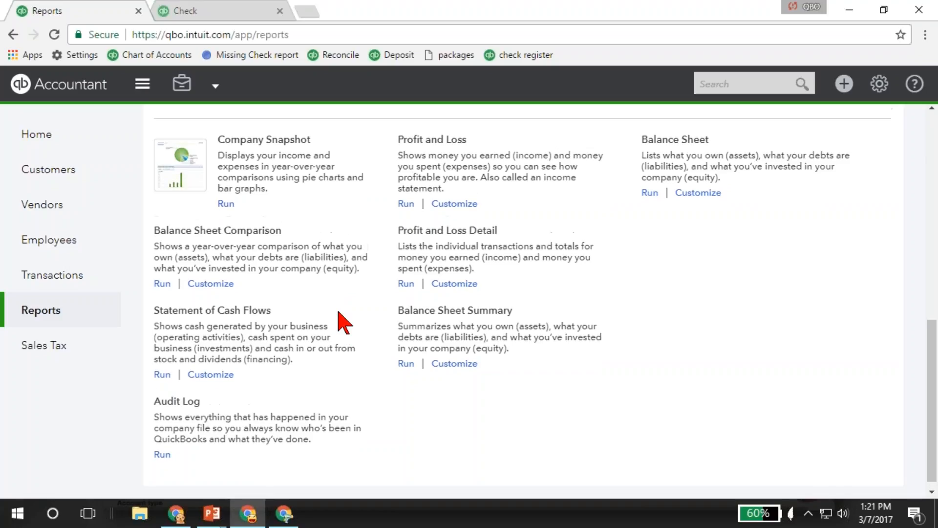
{"action": "scroll", "coordinate": [343, 323], "scroll_direction": "up", "scroll_amount": 1}
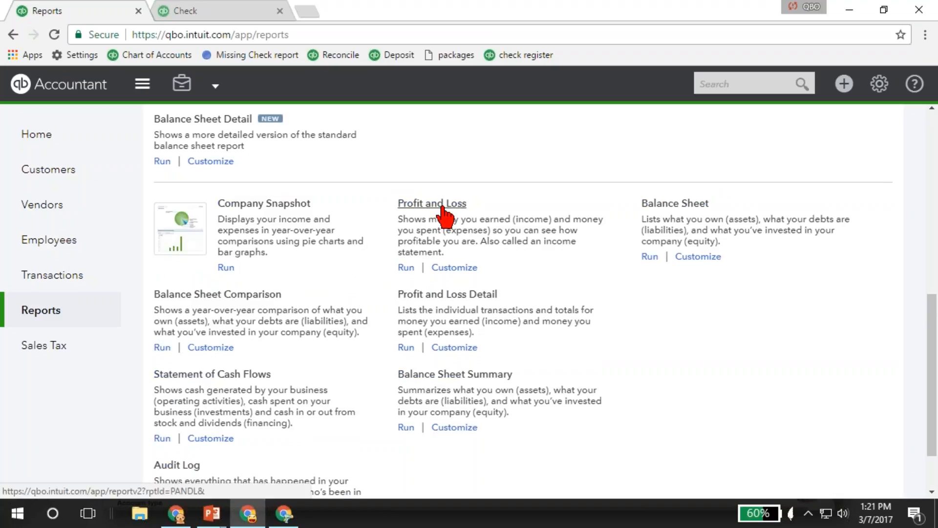
- Run the Profit and Loss report for last month with columns displayed by Customers, and review it down to net income
{"action": "left_click", "coordinate": [445, 215]}
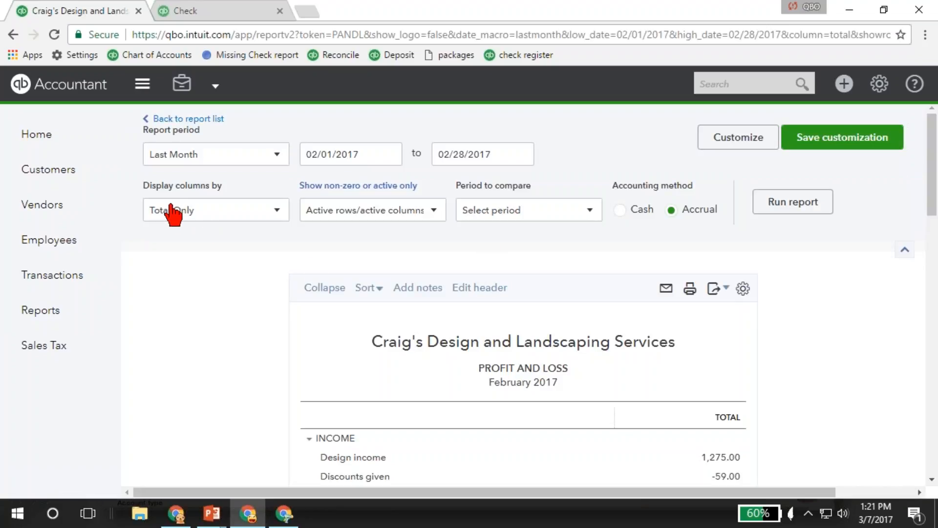
{"action": "left_click", "coordinate": [215, 211]}
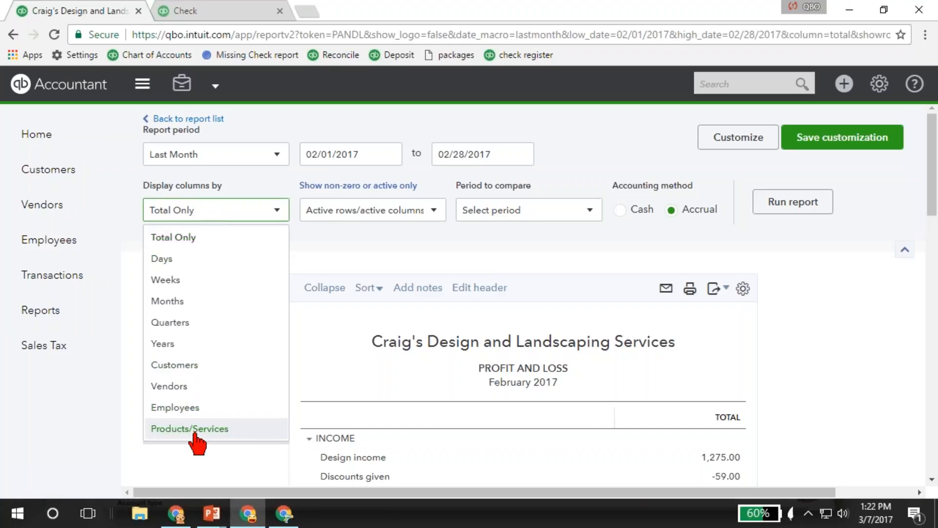
{"action": "left_click", "coordinate": [175, 365]}
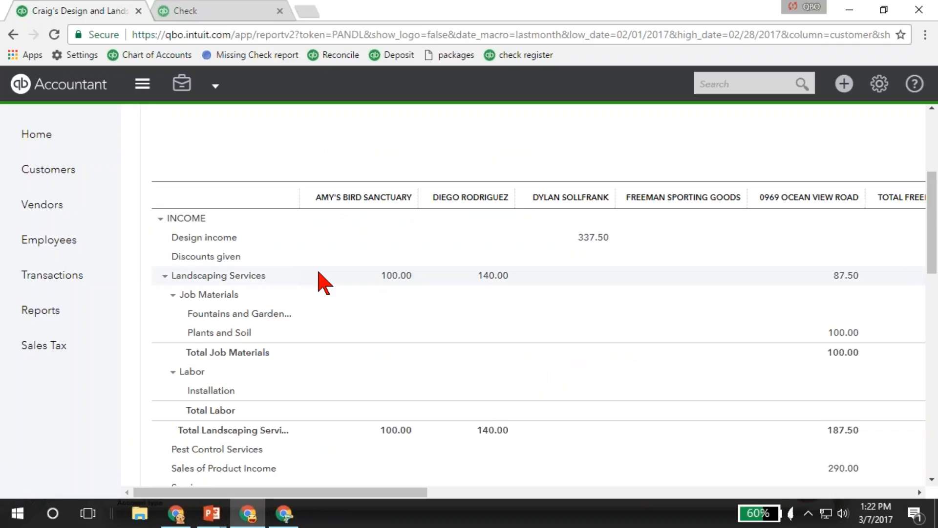
{"action": "scroll", "coordinate": [324, 283], "scroll_direction": "down", "scroll_amount": 1}
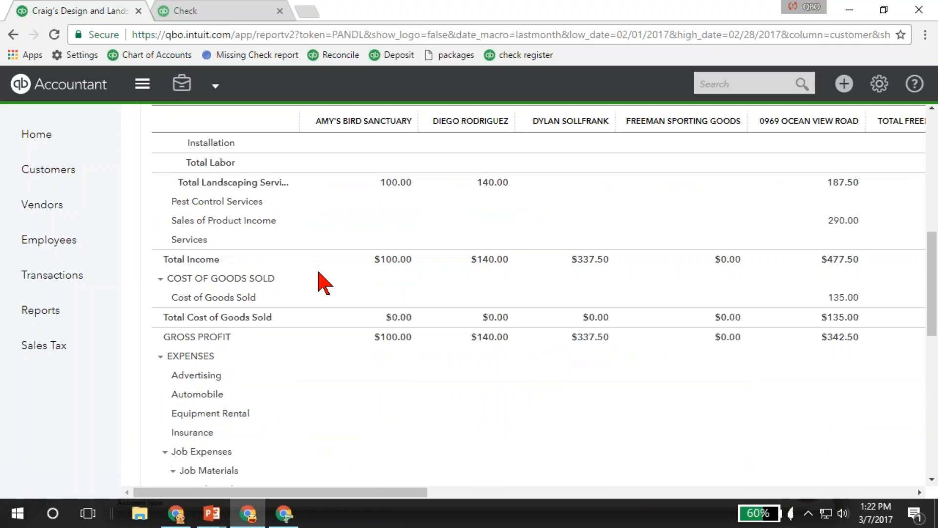
{"action": "scroll", "coordinate": [323, 283], "scroll_direction": "down", "scroll_amount": 6}
{"action": "scroll", "coordinate": [323, 283], "scroll_direction": "down", "scroll_amount": 3}
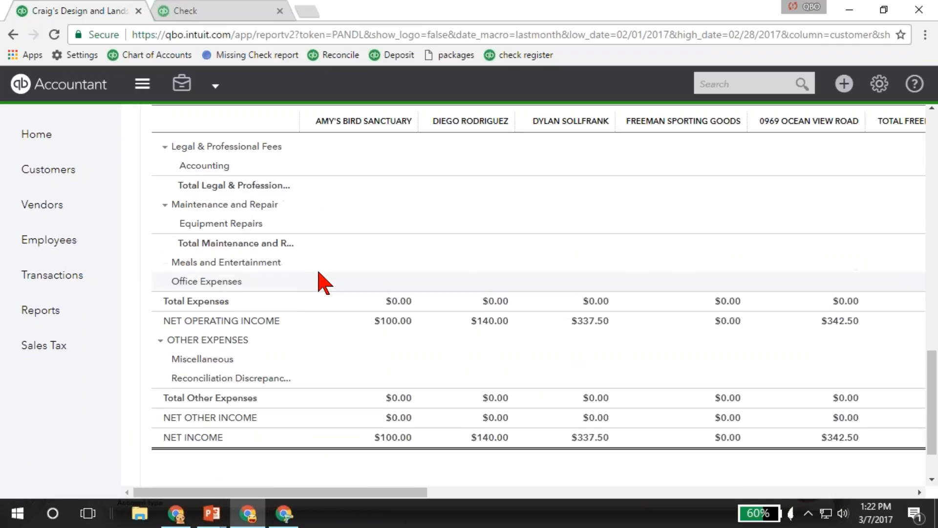
{"action": "scroll", "coordinate": [322, 283], "scroll_direction": "up", "scroll_amount": 2}
{"action": "scroll", "coordinate": [322, 283], "scroll_direction": "up", "scroll_amount": 10}
- Run last month's Profit and Loss report with columns displayed by Products/Services, and review its income, cost of goods sold and expense rows
{"action": "left_click", "coordinate": [229, 212]}
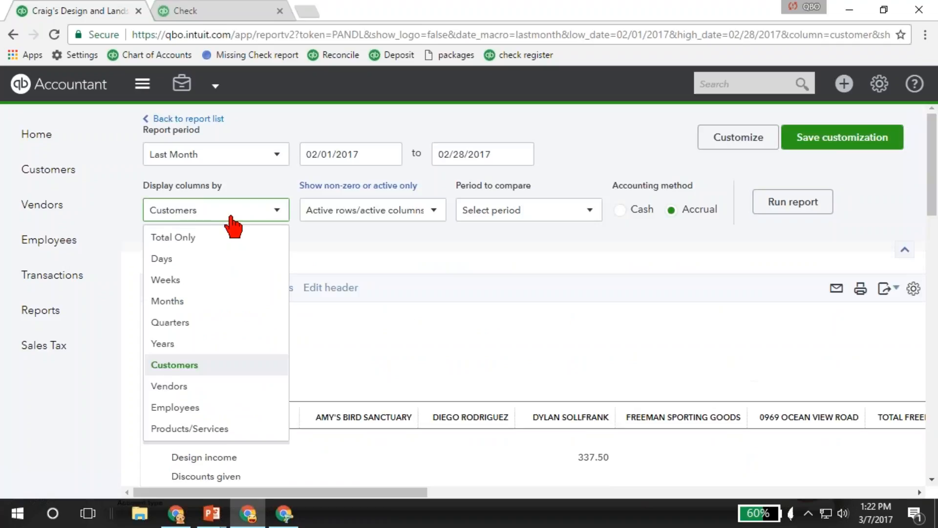
{"action": "left_click", "coordinate": [220, 428]}
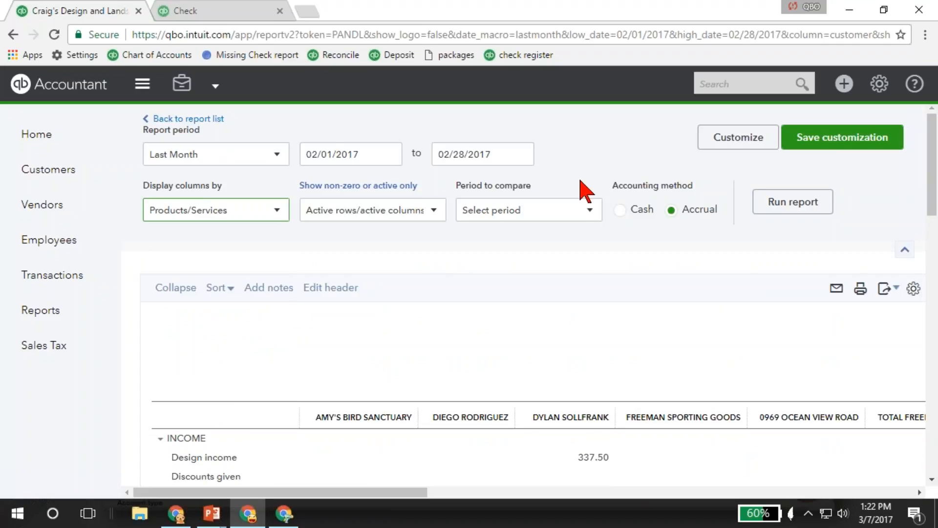
{"action": "left_click", "coordinate": [793, 209]}
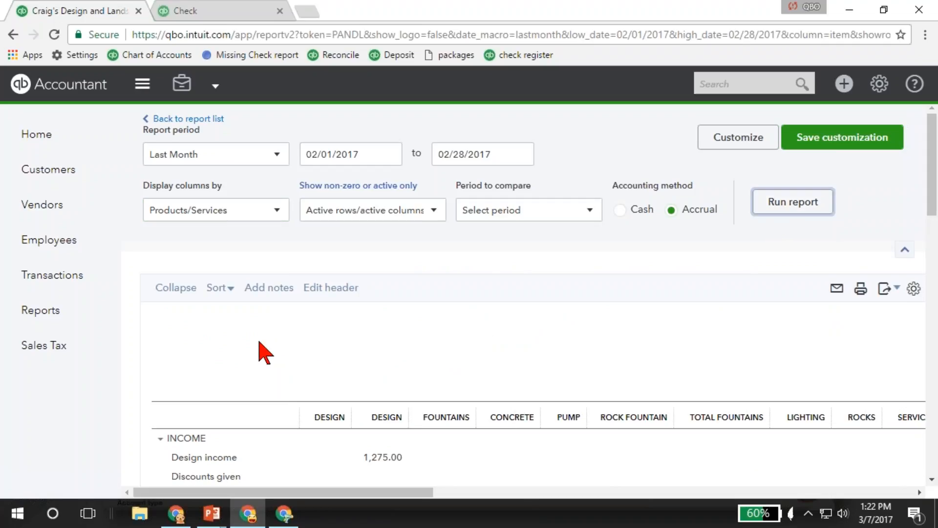
{"action": "scroll", "coordinate": [265, 352], "scroll_direction": "down", "scroll_amount": 5}
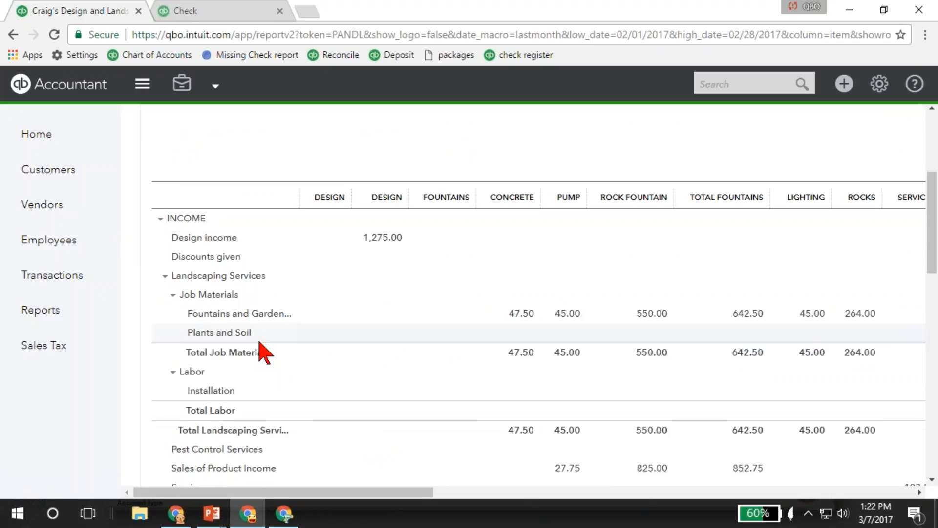
{"action": "scroll", "coordinate": [662, 417], "scroll_direction": "down", "scroll_amount": 4}
{"action": "scroll", "coordinate": [671, 438], "scroll_direction": "down", "scroll_amount": 7}
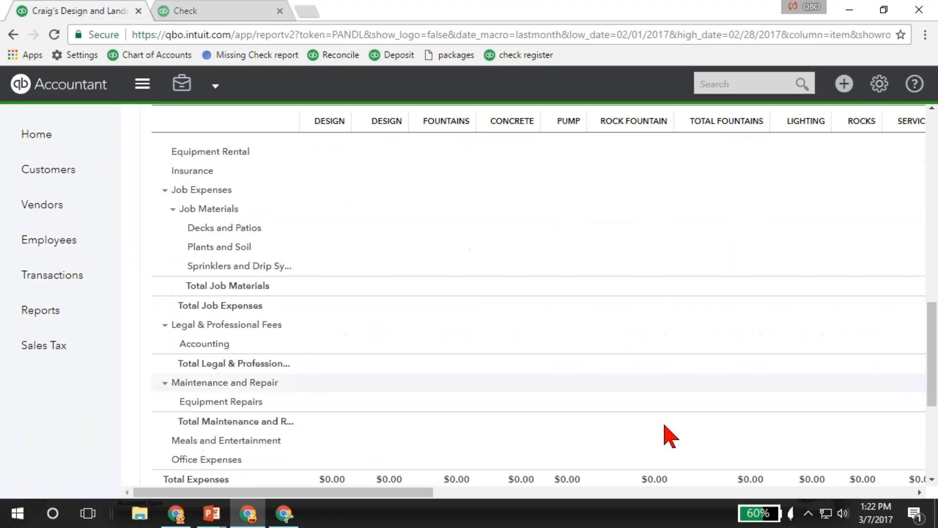
{"action": "scroll", "coordinate": [671, 437], "scroll_direction": "down", "scroll_amount": 2}
{"action": "scroll", "coordinate": [689, 413], "scroll_direction": "up", "scroll_amount": 15}
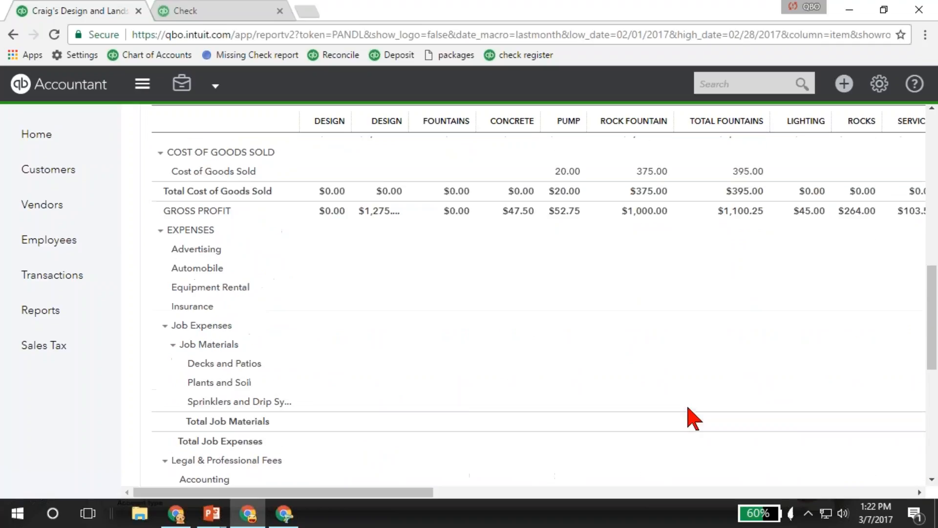
- Return to the report list and examine all of the Business Overview reports down to the Audit Log
{"action": "left_click", "coordinate": [37, 315]}
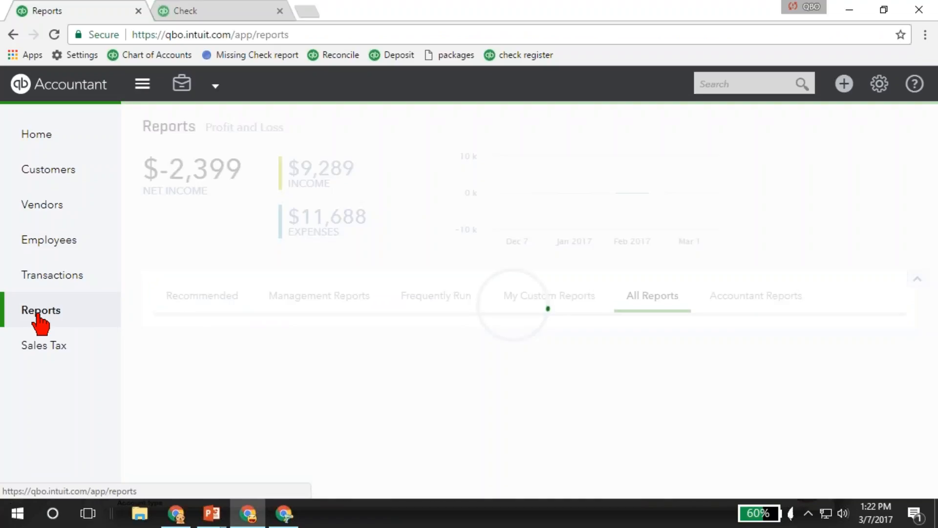
{"action": "mouse_move", "coordinate": [39, 280]}
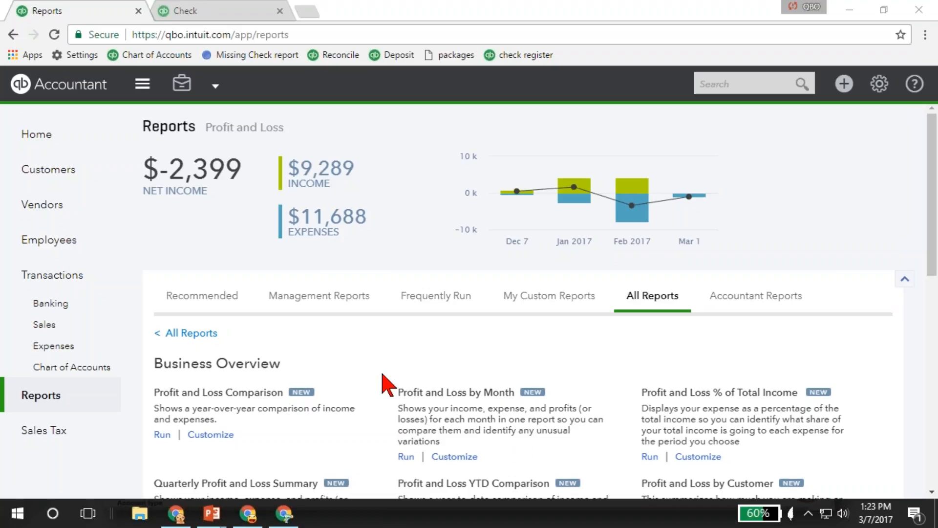
{"action": "scroll", "coordinate": [389, 384], "scroll_direction": "down", "scroll_amount": 2}
{"action": "scroll", "coordinate": [383, 379], "scroll_direction": "down", "scroll_amount": 2}
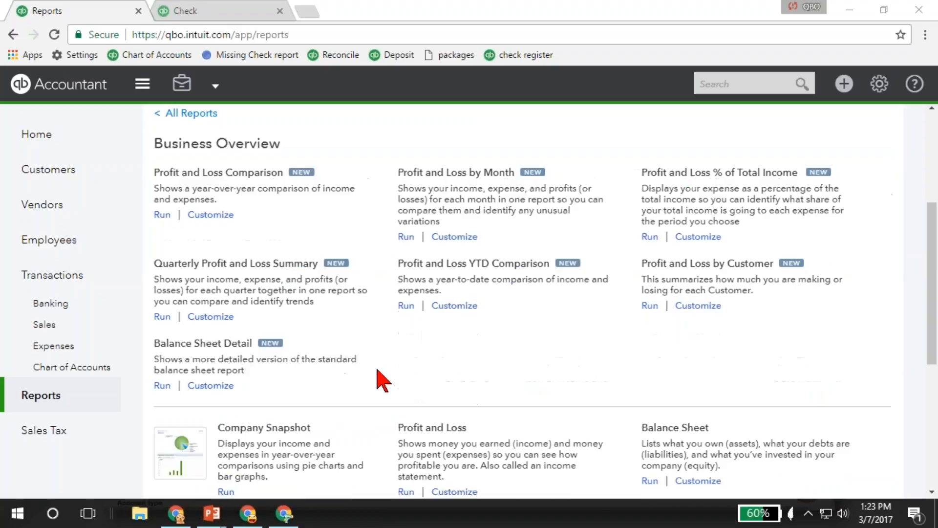
{"action": "scroll", "coordinate": [382, 379], "scroll_direction": "down", "scroll_amount": 3}
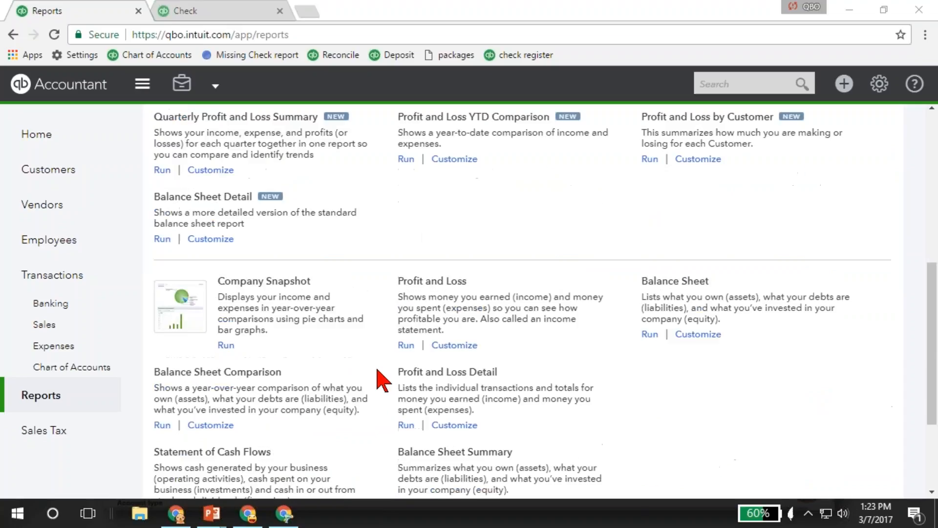
{"action": "scroll", "coordinate": [378, 370], "scroll_direction": "down", "scroll_amount": 1}
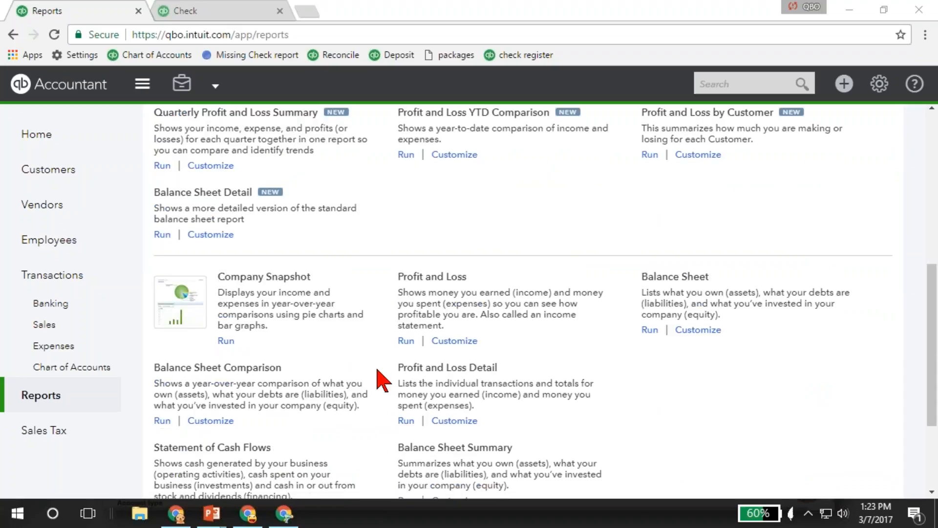
{"action": "scroll", "coordinate": [382, 380], "scroll_direction": "down", "scroll_amount": 3}
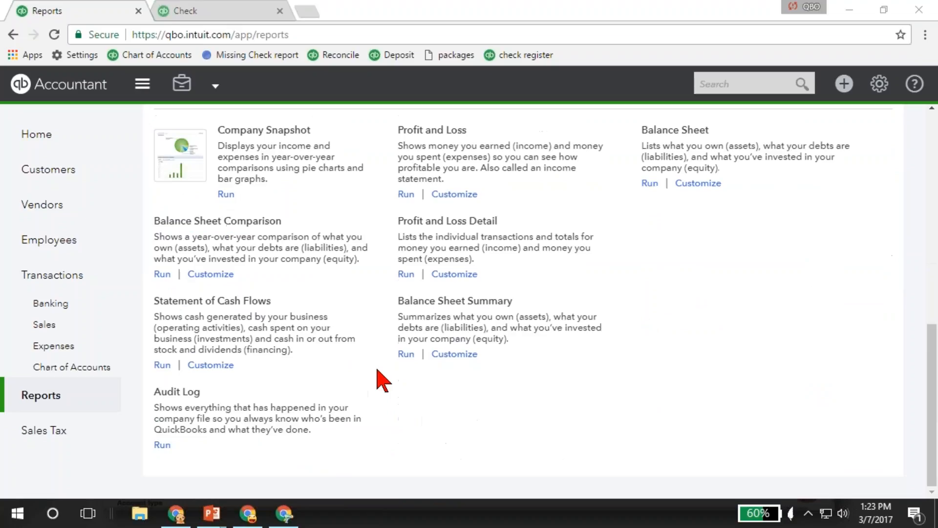
{"action": "scroll", "coordinate": [383, 379], "scroll_direction": "up", "scroll_amount": 7}
- Open the Review Expenses and Purchases category from the full report list and examine its vendor and purchase reports
{"action": "left_click", "coordinate": [202, 182]}
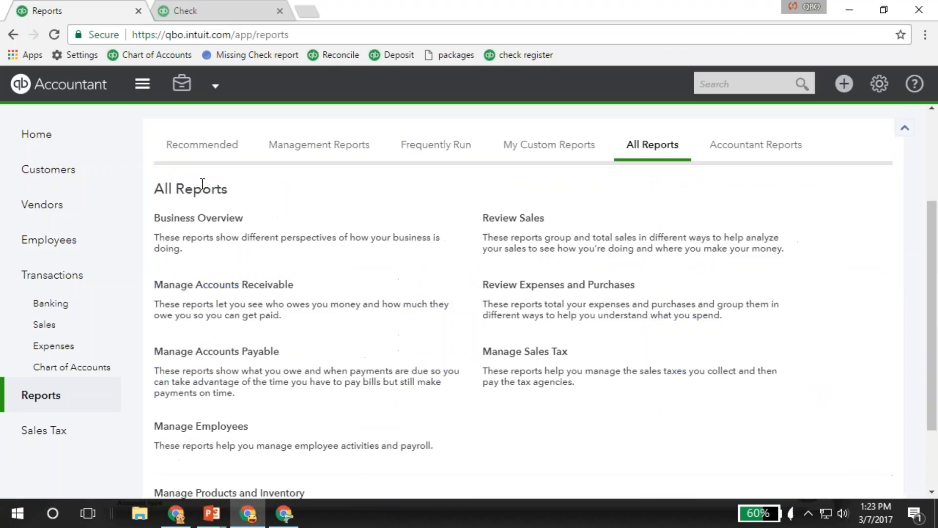
{"action": "left_click", "coordinate": [548, 286]}
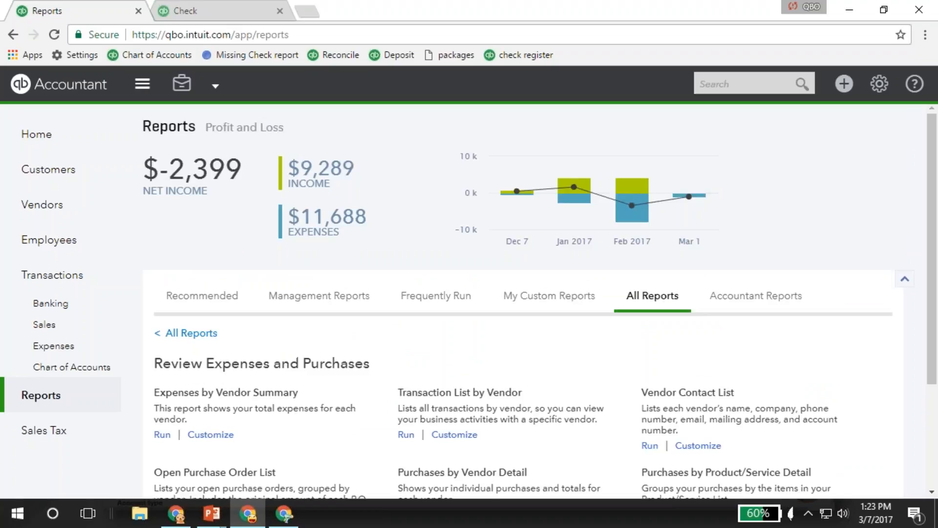
{"action": "scroll", "coordinate": [420, 340], "scroll_direction": "down", "scroll_amount": 1}
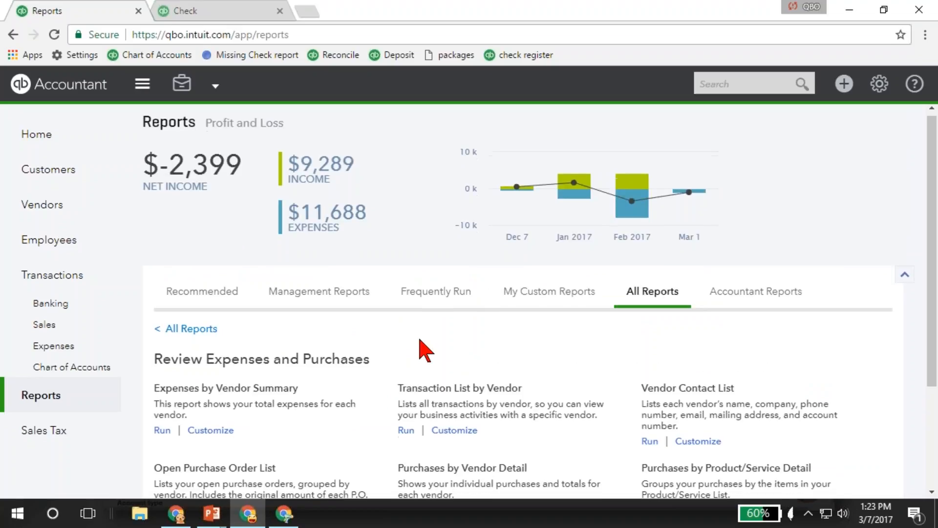
{"action": "scroll", "coordinate": [425, 350], "scroll_direction": "down", "scroll_amount": 2}
{"action": "scroll", "coordinate": [448, 322], "scroll_direction": "down", "scroll_amount": 2}
{"action": "left_click", "coordinate": [13, 35]}
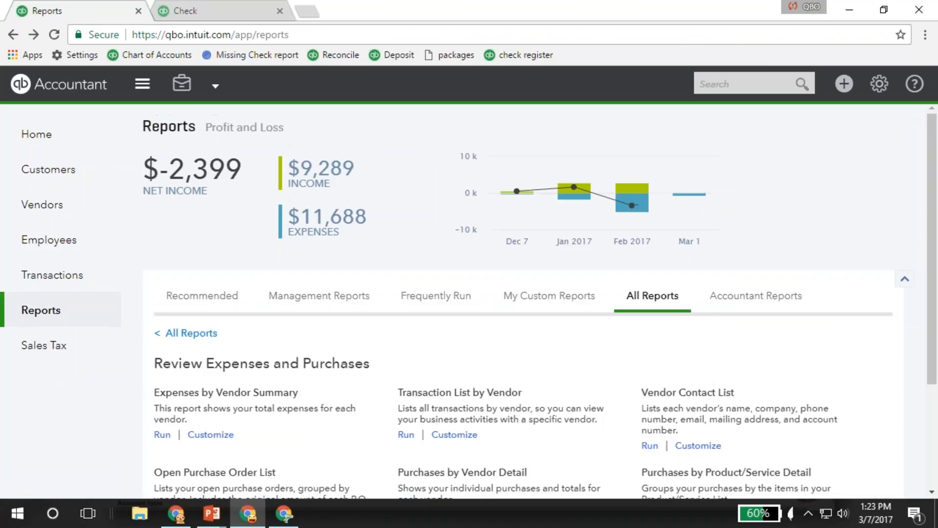
- Show the Accountant Reports and examine the reports offered there, including the trial balance, journal and general ledger reports
{"action": "left_click", "coordinate": [732, 306]}
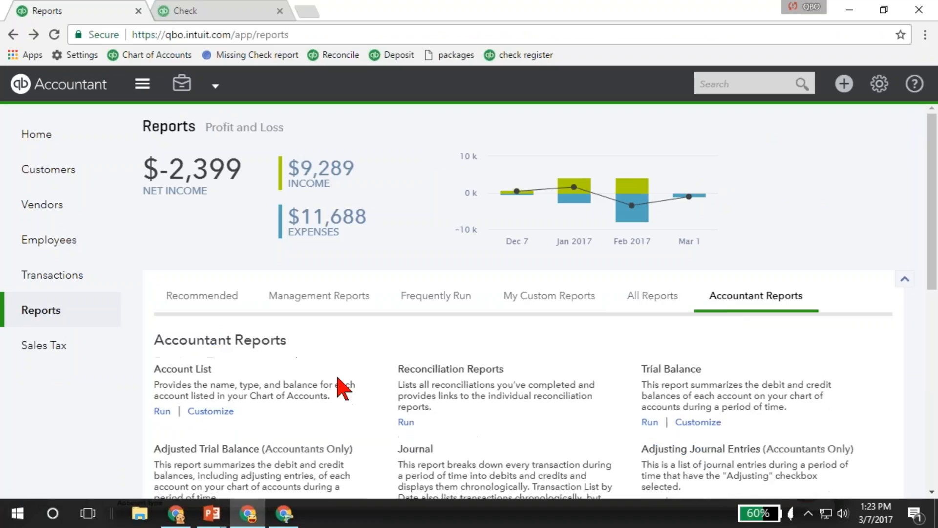
{"action": "scroll", "coordinate": [342, 388], "scroll_direction": "down", "scroll_amount": 4}
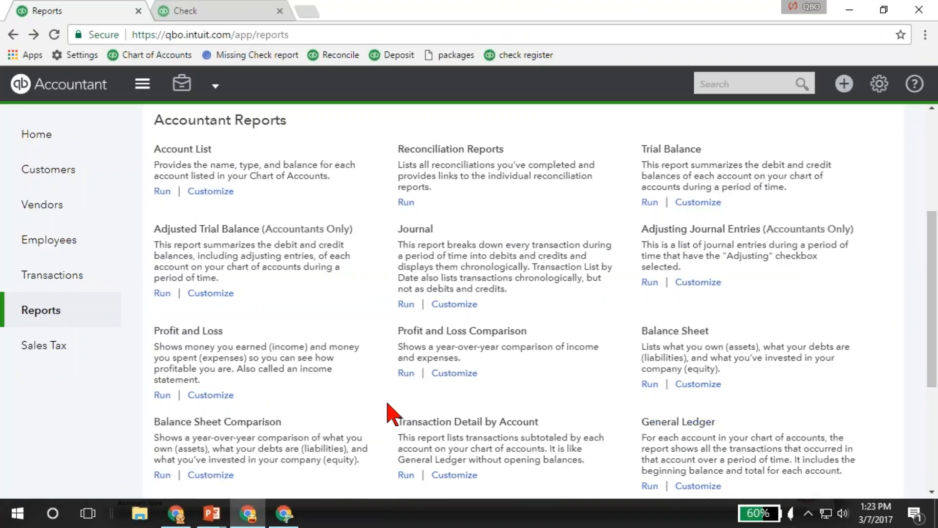
{"action": "scroll", "coordinate": [391, 415], "scroll_direction": "down", "scroll_amount": 1}
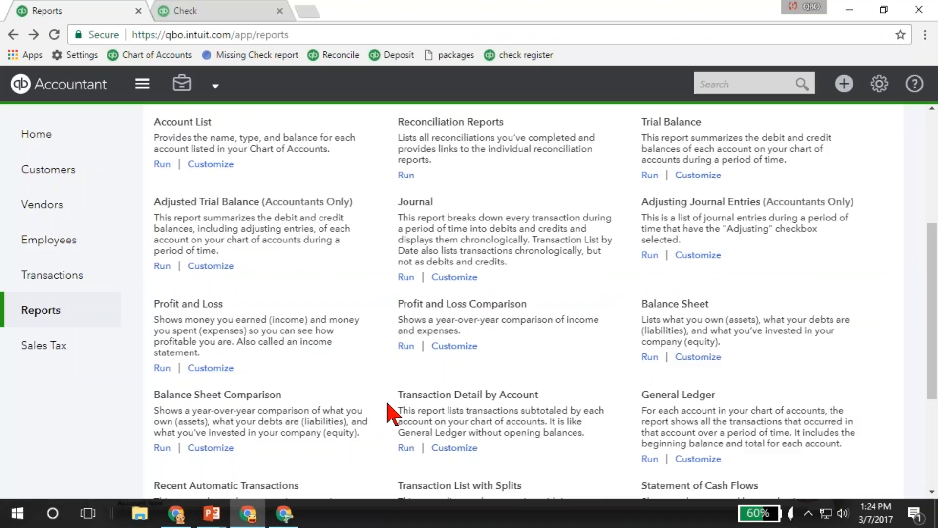
{"action": "scroll", "coordinate": [389, 413], "scroll_direction": "down", "scroll_amount": 2}
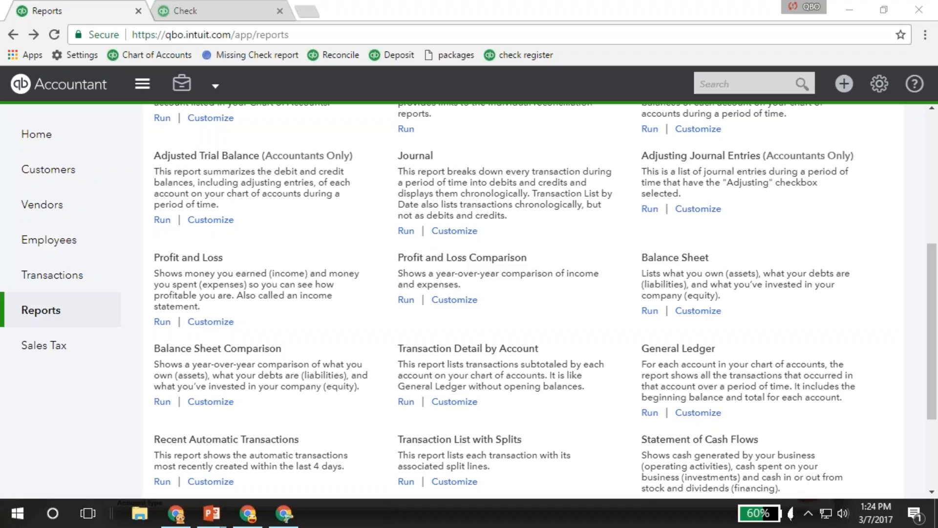
- Switch to the Larry's Landscaping & Garden Supply window, return to the accountant practice view and open the ProAdvisor certification page
{"action": "left_click", "coordinate": [42, 93]}
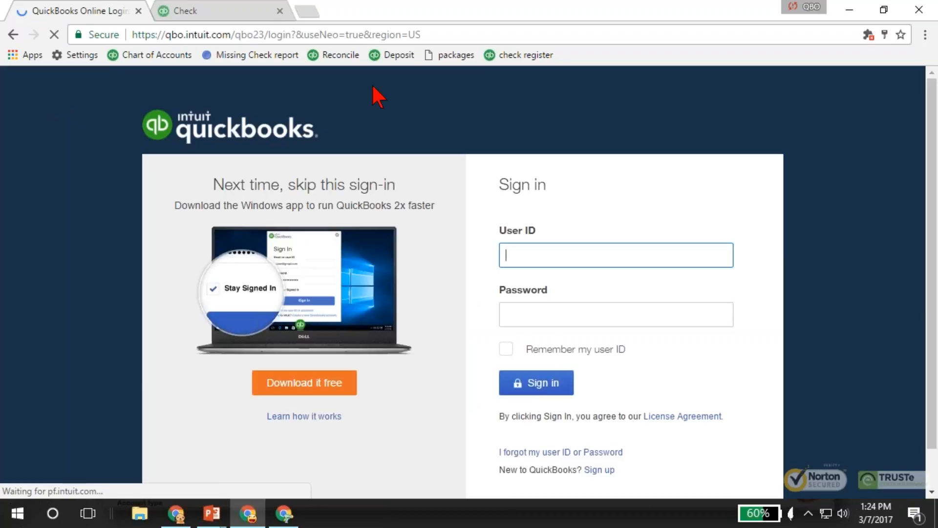
{"action": "left_click", "coordinate": [292, 512]}
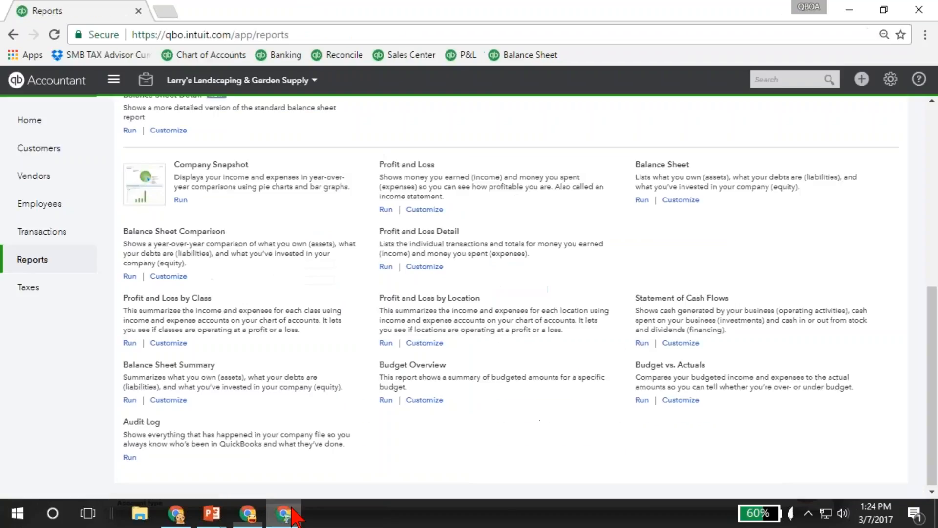
{"action": "left_click", "coordinate": [51, 82]}
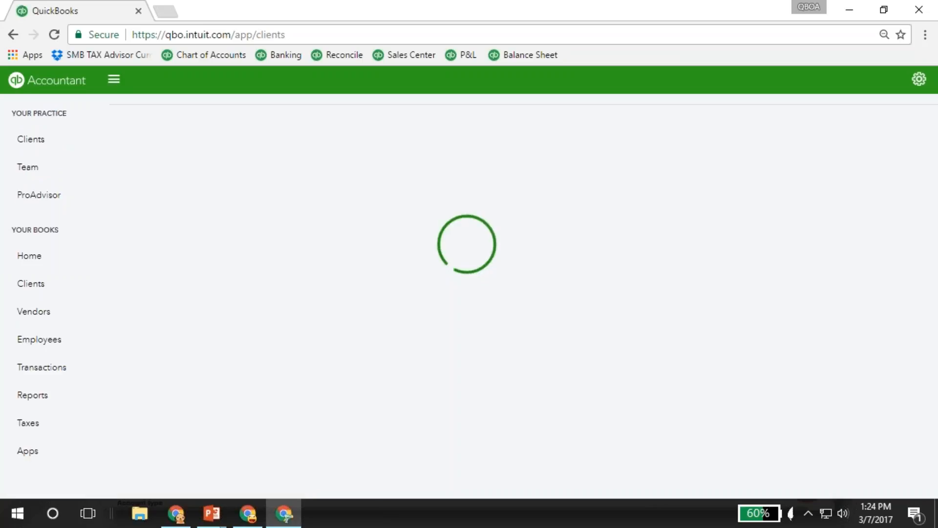
{"action": "left_click", "coordinate": [21, 197]}
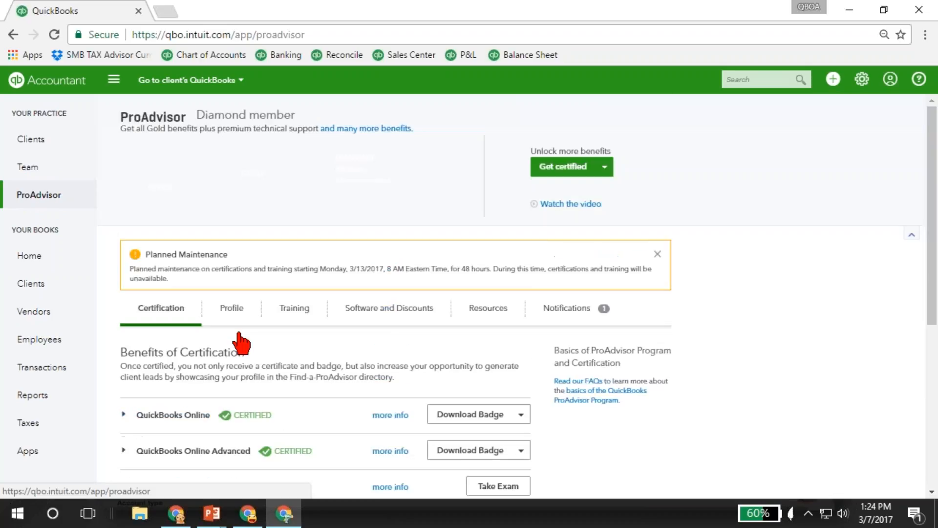
{"action": "scroll", "coordinate": [241, 345], "scroll_direction": "down", "scroll_amount": 3}
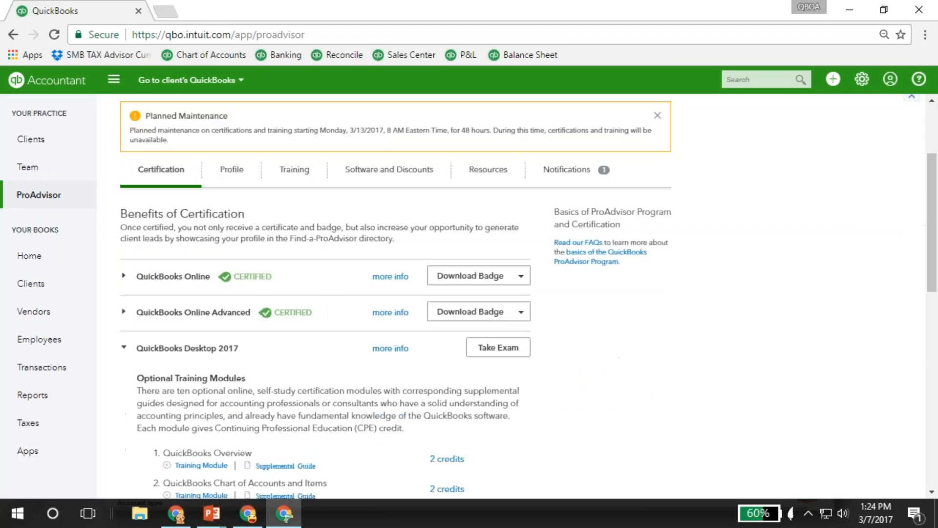
- Expand the QuickBooks Online certification and examine its training modules from Getting Started through Troubleshooting
{"action": "left_click", "coordinate": [174, 270]}
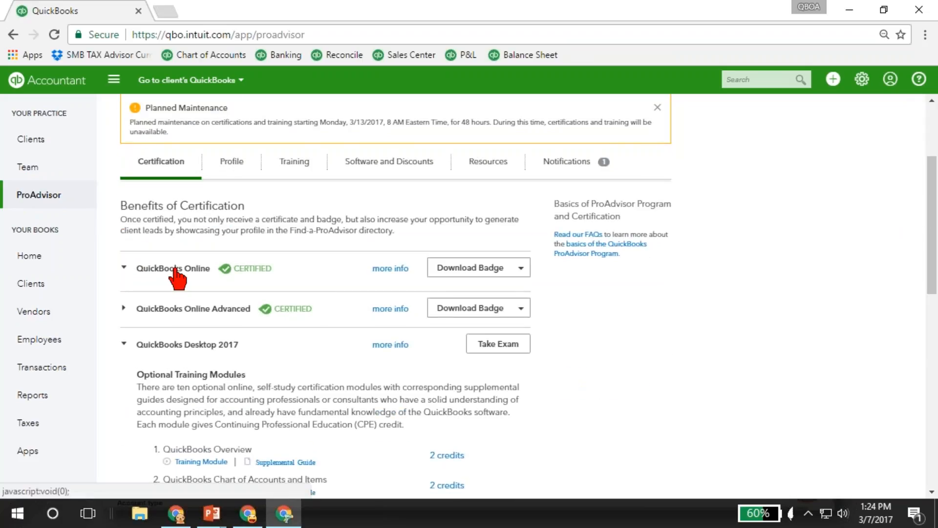
{"action": "scroll", "coordinate": [175, 269], "scroll_direction": "down", "scroll_amount": 5}
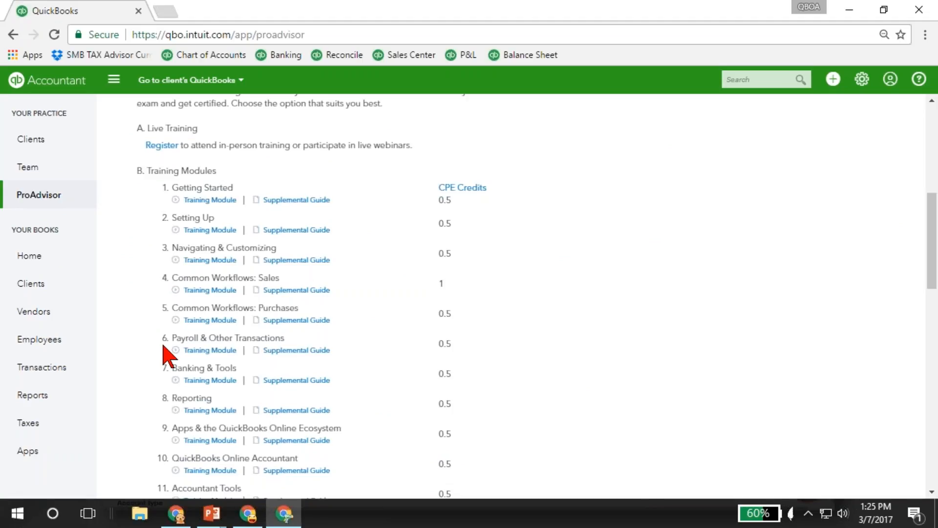
{"action": "scroll", "coordinate": [163, 353], "scroll_direction": "down", "scroll_amount": 1}
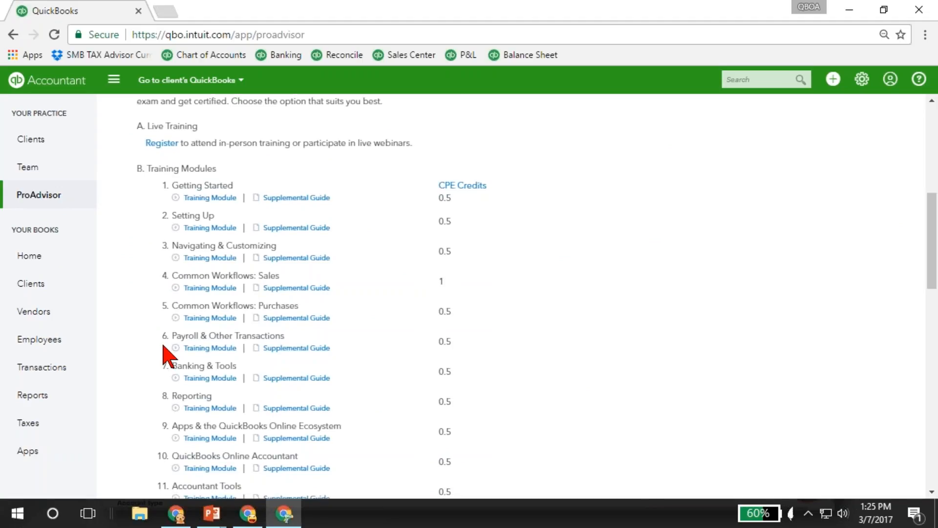
{"action": "scroll", "coordinate": [165, 355], "scroll_direction": "down", "scroll_amount": 2}
{"action": "scroll", "coordinate": [164, 353], "scroll_direction": "down", "scroll_amount": 3}
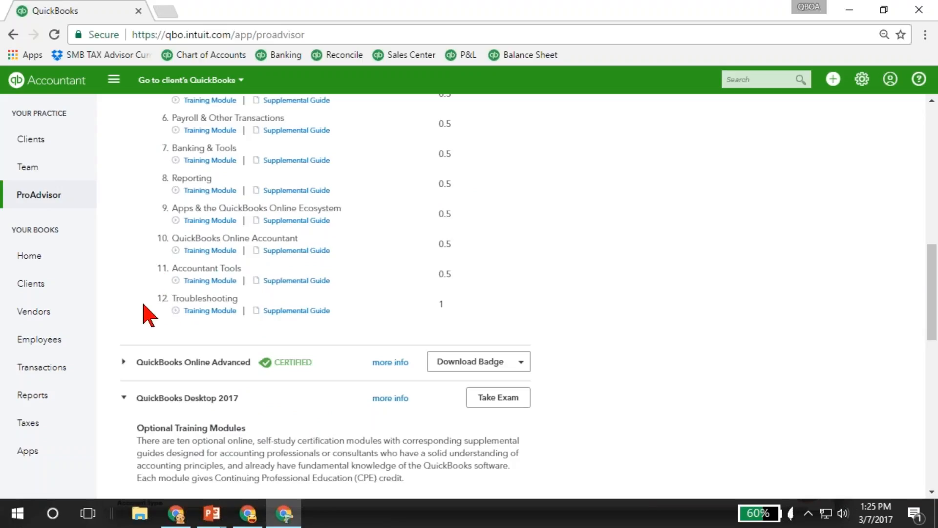
{"action": "key", "text": "alt+Tab"}
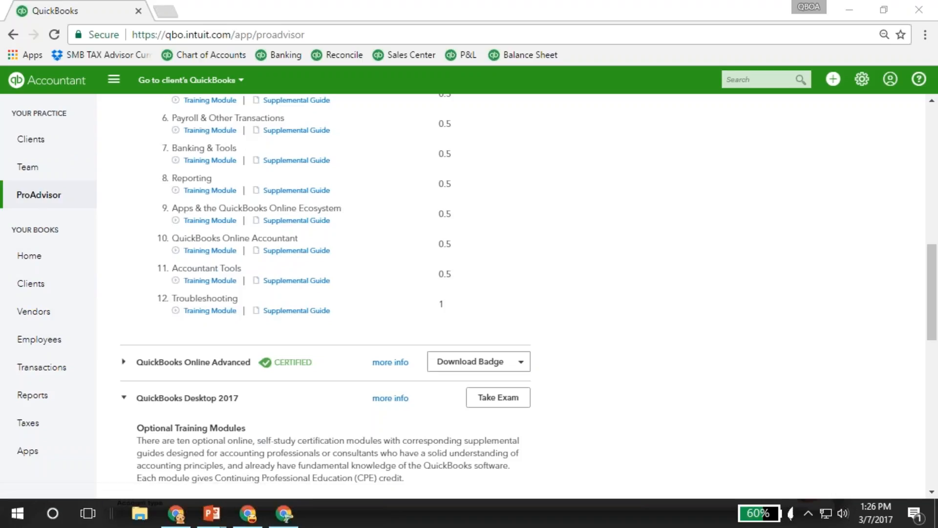
- Open the Larry's Landscaping & Garden Supply books from the client list, with Customers, Vendors and Reports each in its own browser tab
{"action": "left_click", "coordinate": [56, 84]}
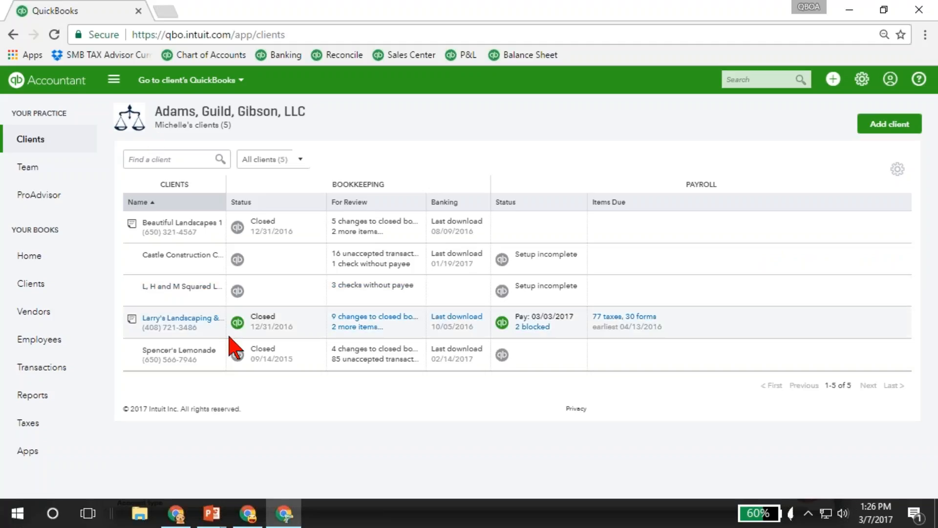
{"action": "left_click", "coordinate": [237, 322]}
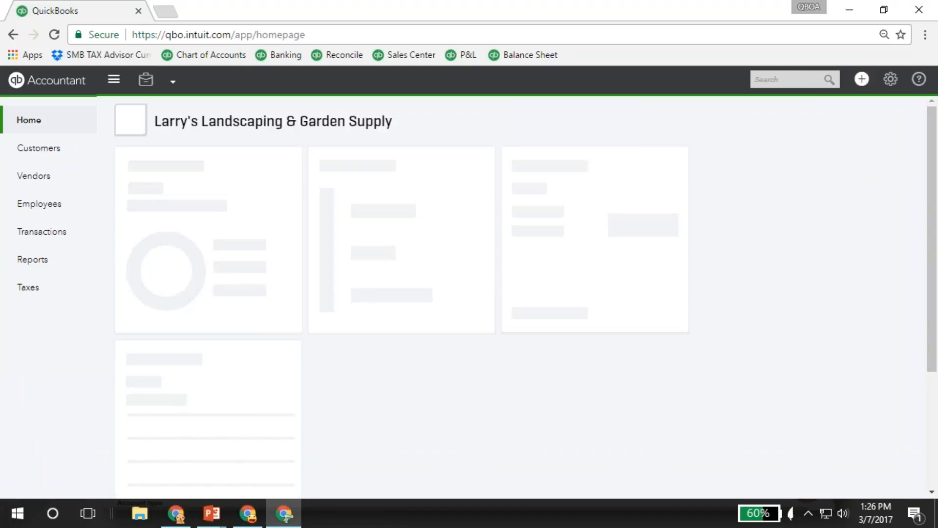
{"action": "right_click", "coordinate": [49, 150]}
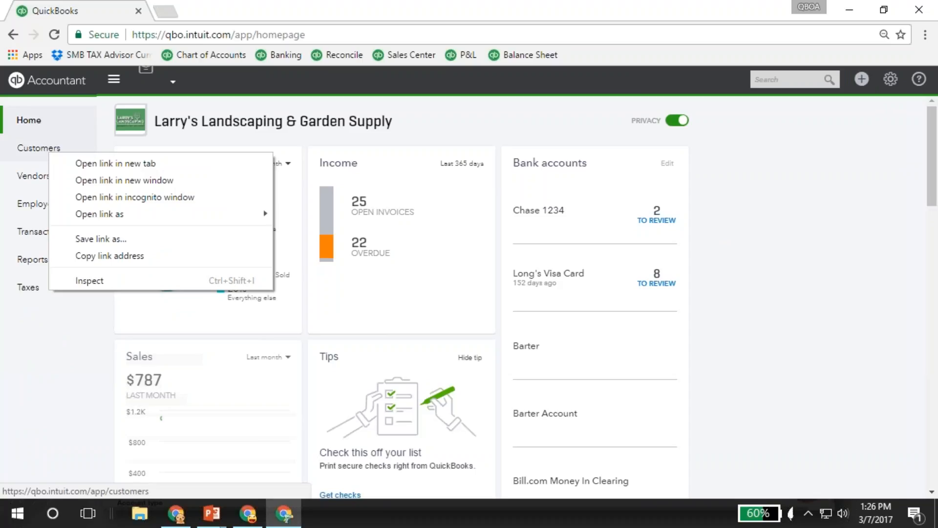
{"action": "left_click", "coordinate": [115, 163]}
{"action": "middle_click", "coordinate": [62, 175]}
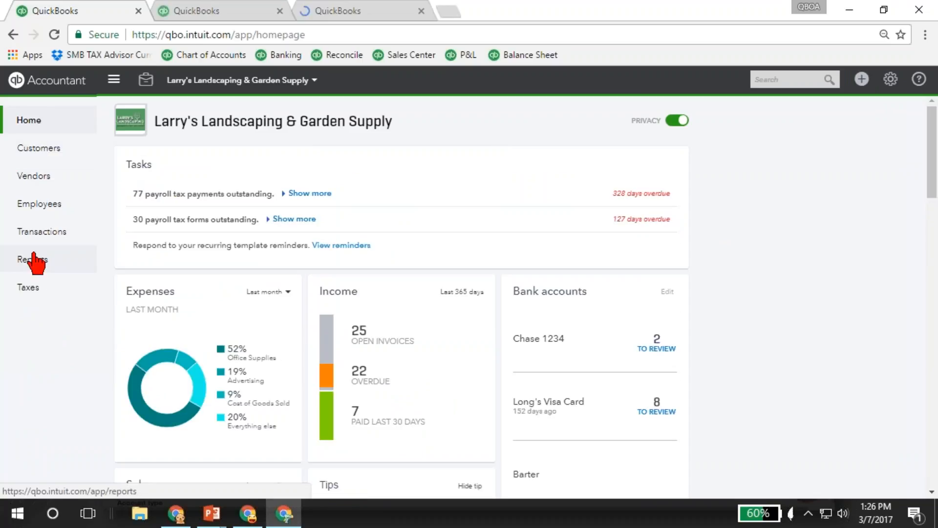
{"action": "left_click", "coordinate": [34, 260]}
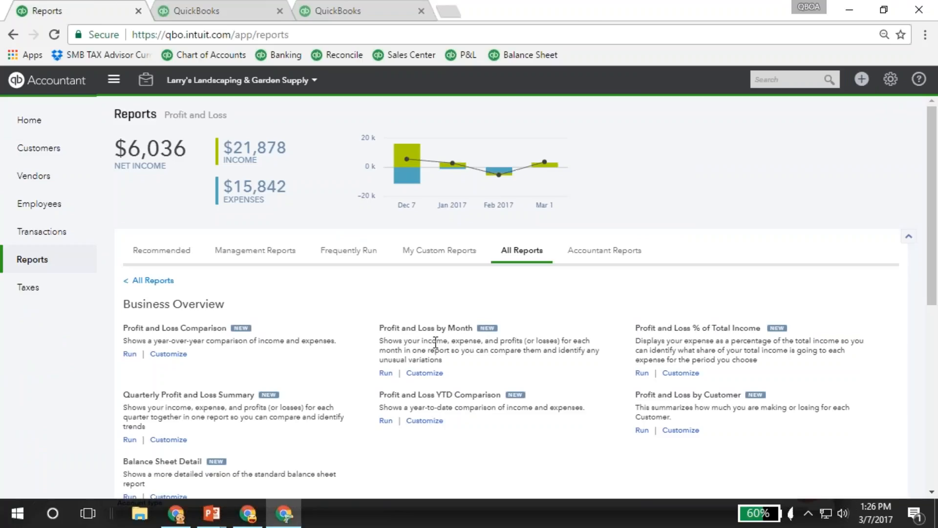
- Open the Profit and Loss by Month report in its own browser tab and view the Customers, Vendors and report pages in turn
{"action": "middle_click", "coordinate": [434, 330]}
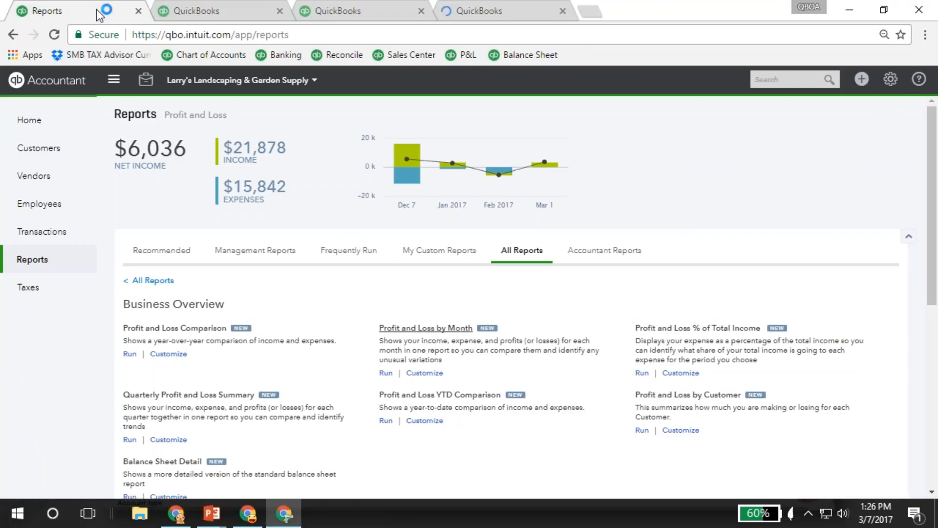
{"action": "left_click", "coordinate": [206, 13]}
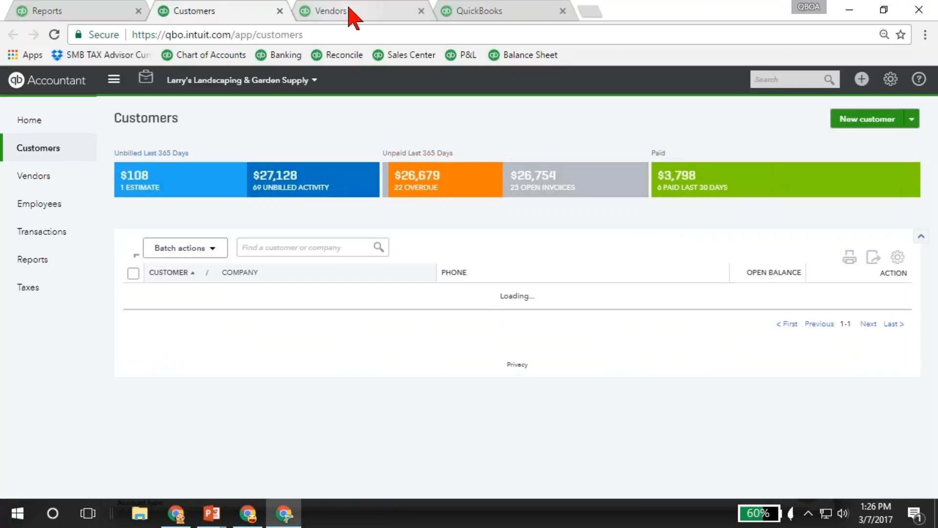
{"action": "left_click", "coordinate": [352, 10]}
{"action": "left_click", "coordinate": [485, 13]}
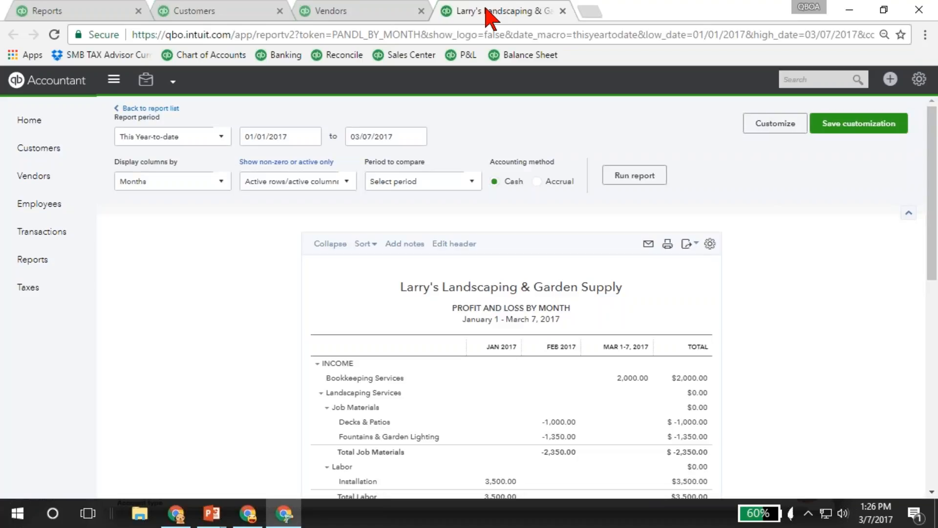
- Load the bookmarked Reconcile page in place of the Profit and Loss by Month report
{"action": "left_click_drag", "start_coordinate": [488, 15], "coordinate": [540, 17]}
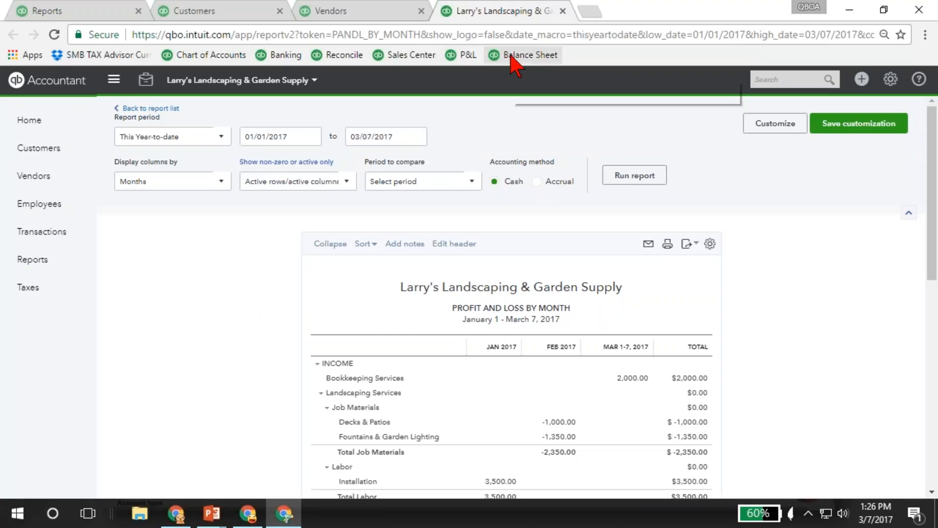
{"action": "left_click", "coordinate": [890, 84]}
{"action": "left_click", "coordinate": [330, 55]}
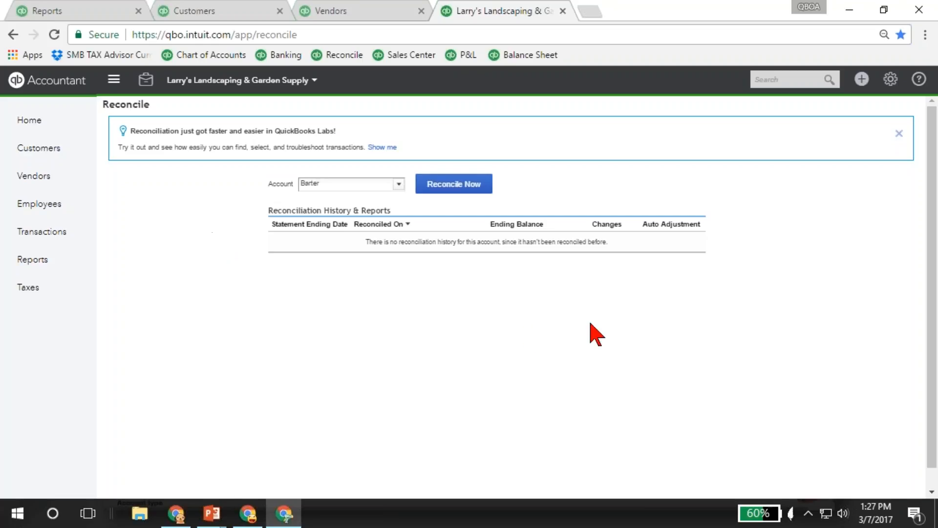
- Switch to the running PowerPoint slide show and advance from the payroll setup slide to the Support, Help and Resources slide
{"action": "left_click", "coordinate": [213, 516]}
{"action": "mouse_move", "coordinate": [214, 518]}
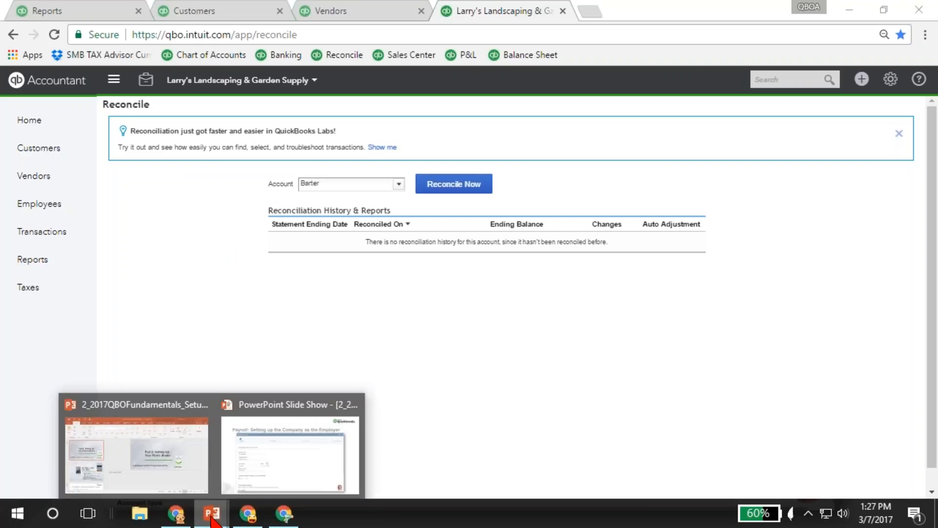
{"action": "left_click", "coordinate": [276, 451]}
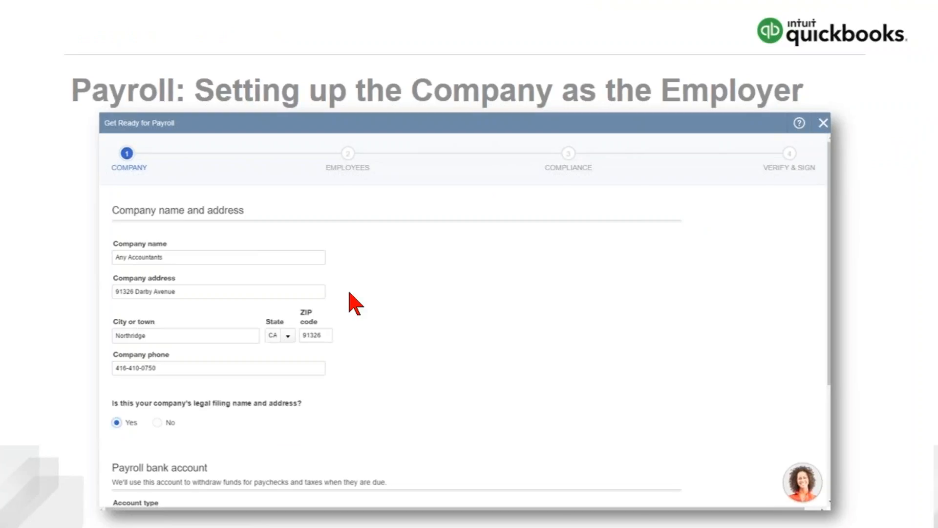
{"action": "key", "text": "Right"}
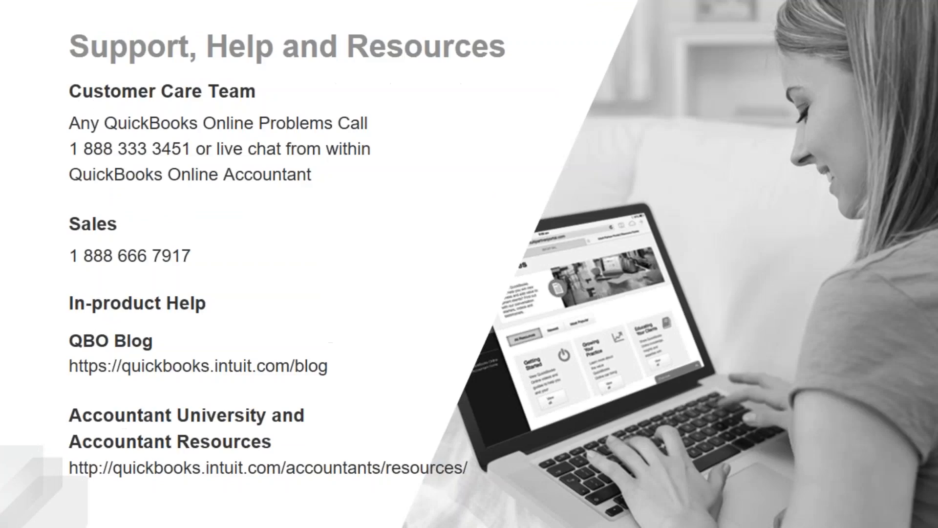